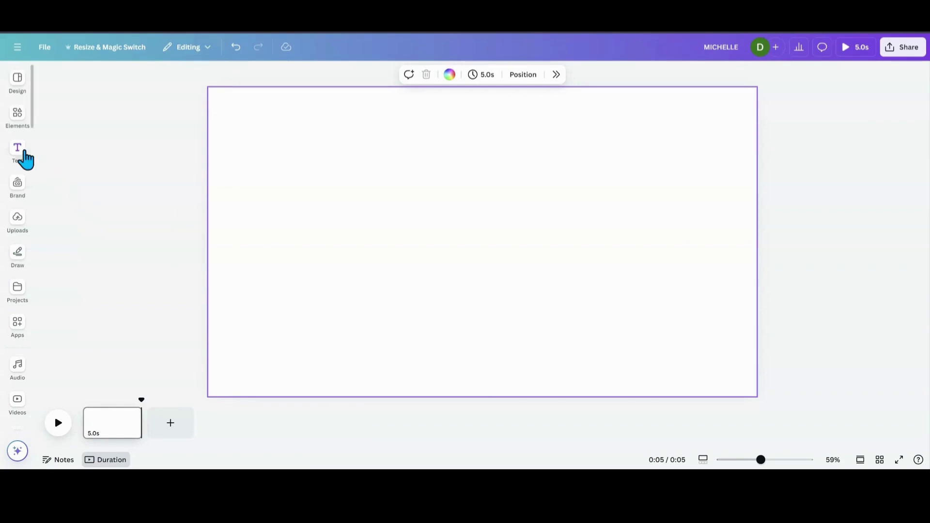
Add the "We're Hiring!" text combination to the page, ungroup it, and delete the "Hiring!" line.
{"action": "left_click", "coordinate": [19, 150]}
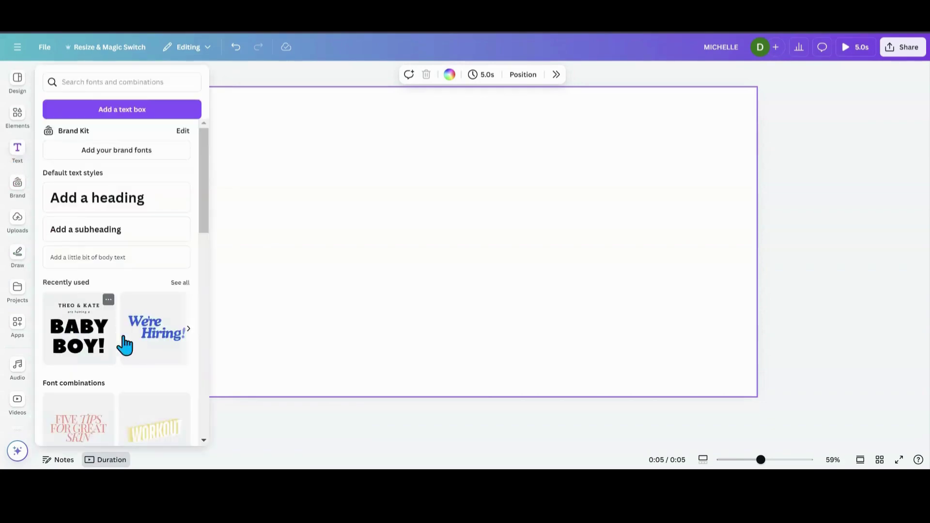
{"action": "left_click", "coordinate": [147, 344]}
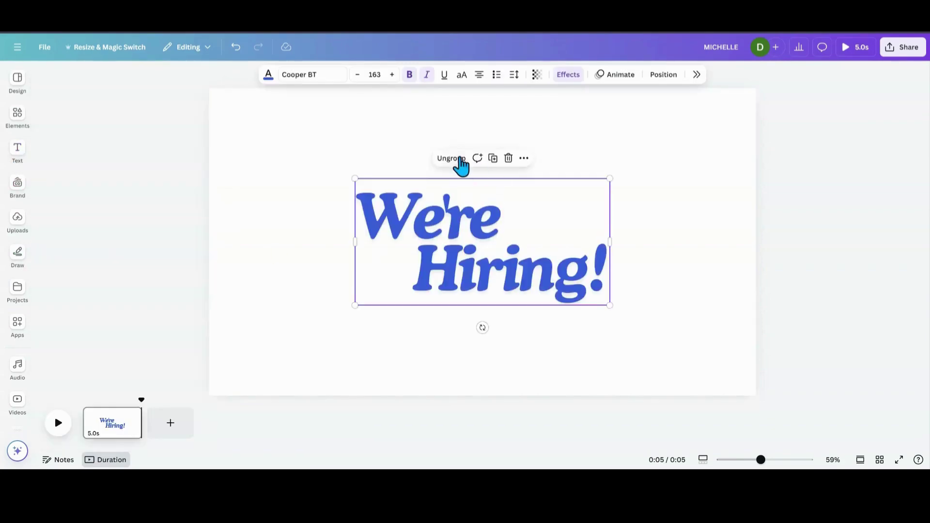
{"action": "left_click", "coordinate": [453, 159]}
{"action": "left_click", "coordinate": [441, 286]}
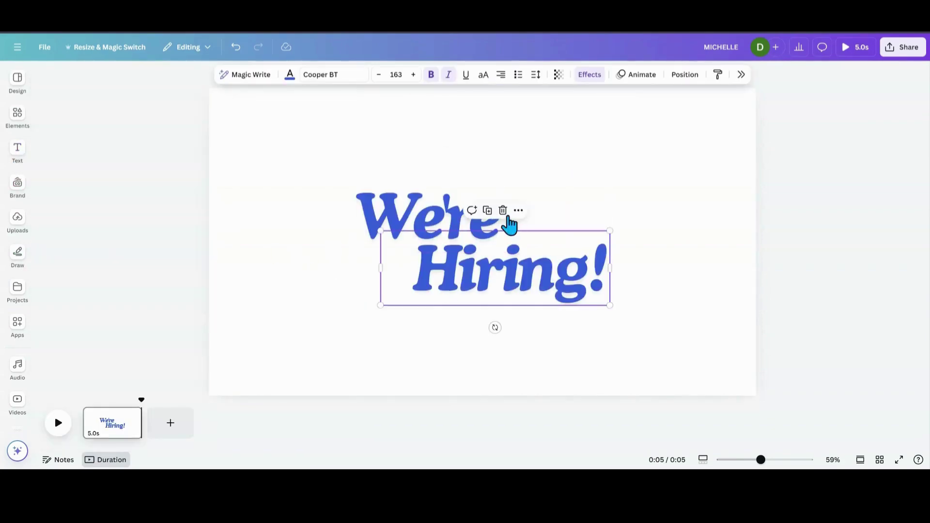
{"action": "left_click", "coordinate": [501, 211]}
Replace the "We're" text with the first name used as the design's title, in capitals.
{"action": "left_click", "coordinate": [492, 237]}
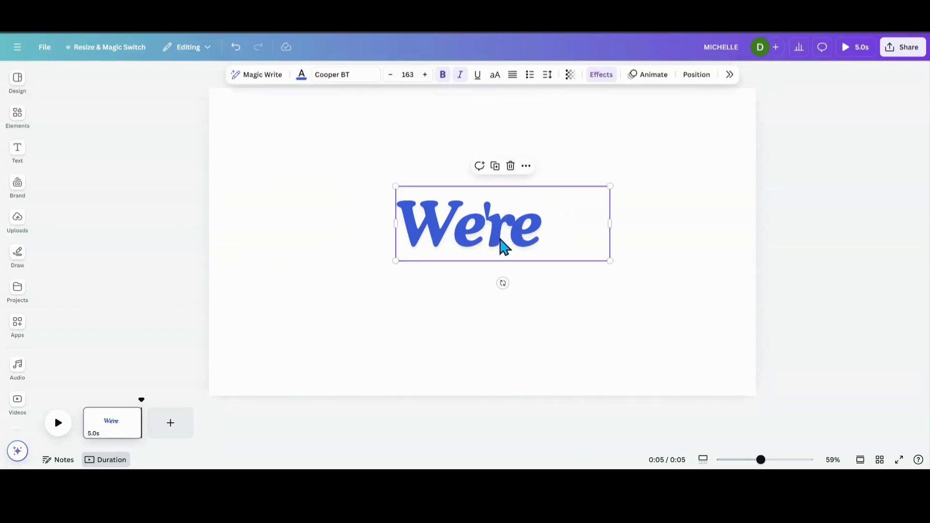
{"action": "double_click", "coordinate": [500, 239]}
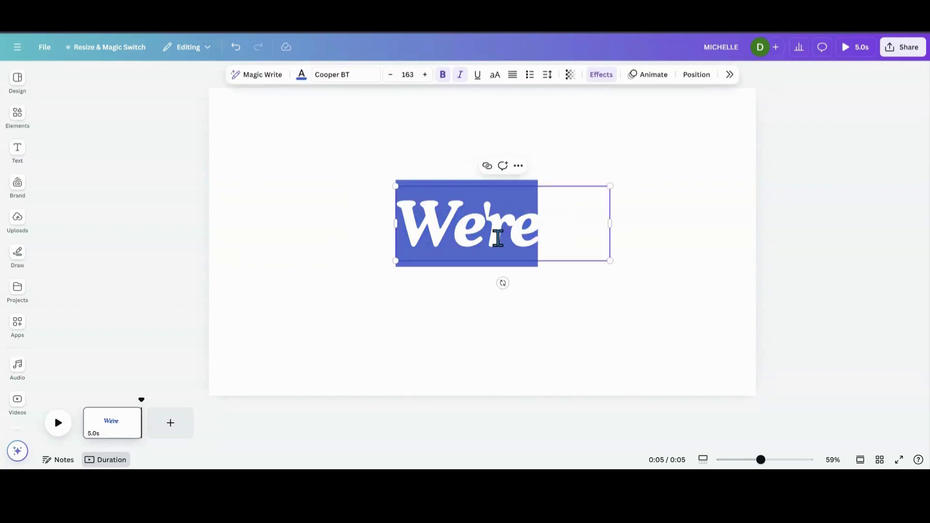
{"action": "type", "text": "MICH"}
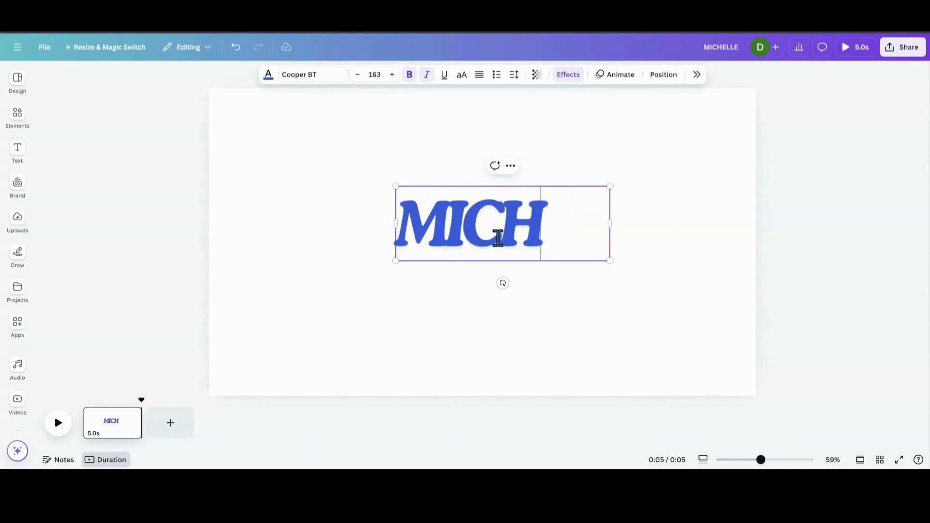
{"action": "type", "text": "ELLE"}
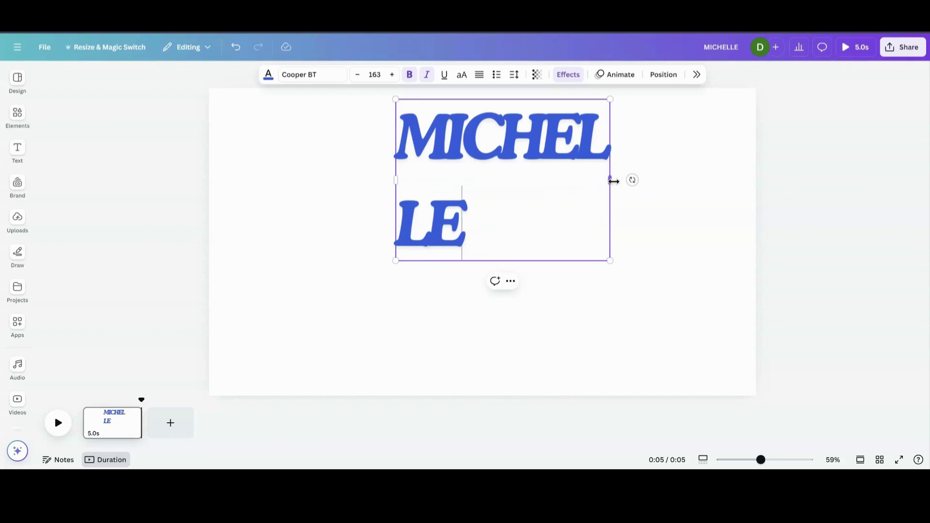
Widen the text box so the name fits on one line, centre it, and enlarge it to font size 237.
{"action": "left_click_drag", "start_coordinate": [610, 180], "coordinate": [721, 193]}
{"action": "left_click_drag", "start_coordinate": [550, 223], "coordinate": [480, 246]}
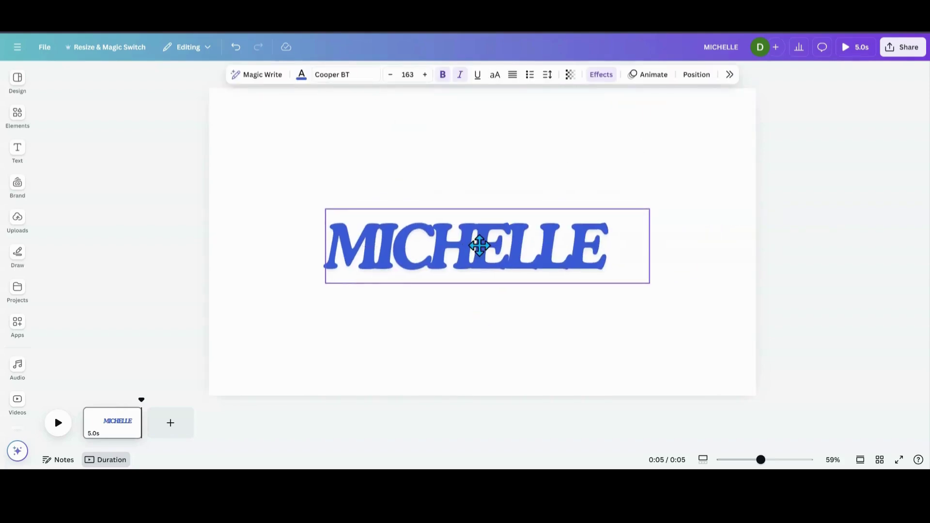
{"action": "left_click_drag", "start_coordinate": [322, 202], "coordinate": [250, 186]}
{"action": "left_click_drag", "start_coordinate": [648, 281], "coordinate": [718, 326]}
{"action": "left_click_drag", "start_coordinate": [571, 272], "coordinate": [573, 275]}
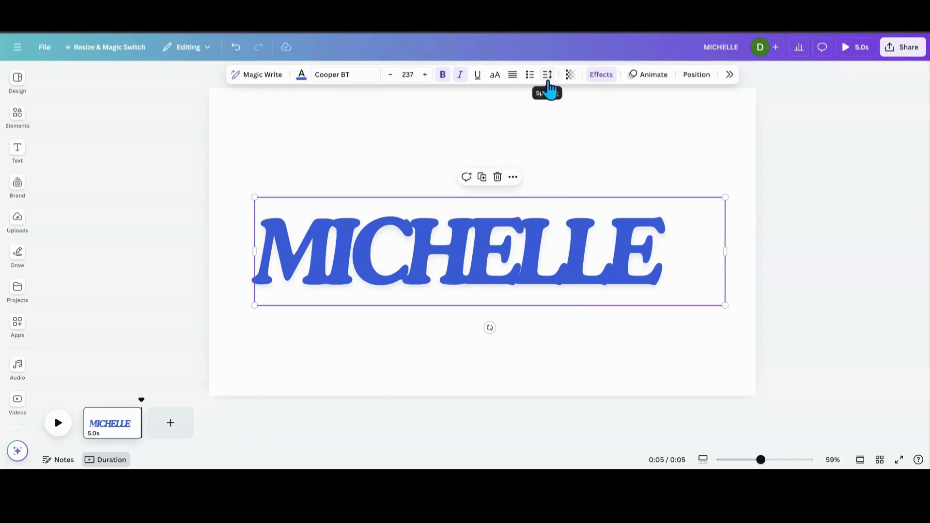
Increase the letter spacing of the name so its letters overlap less, and recentre the text on the page.
{"action": "left_click", "coordinate": [548, 75]}
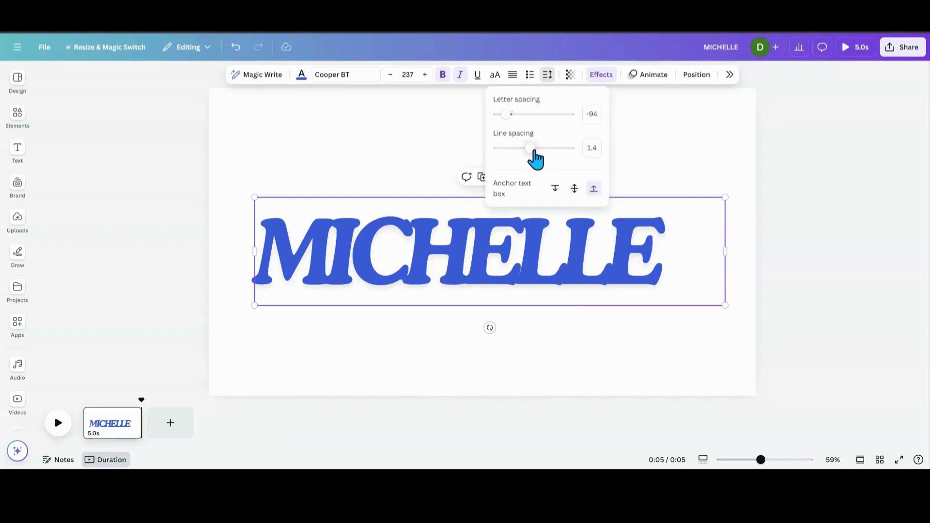
{"action": "left_click_drag", "start_coordinate": [507, 114], "coordinate": [511, 116]}
{"action": "left_click", "coordinate": [386, 333]}
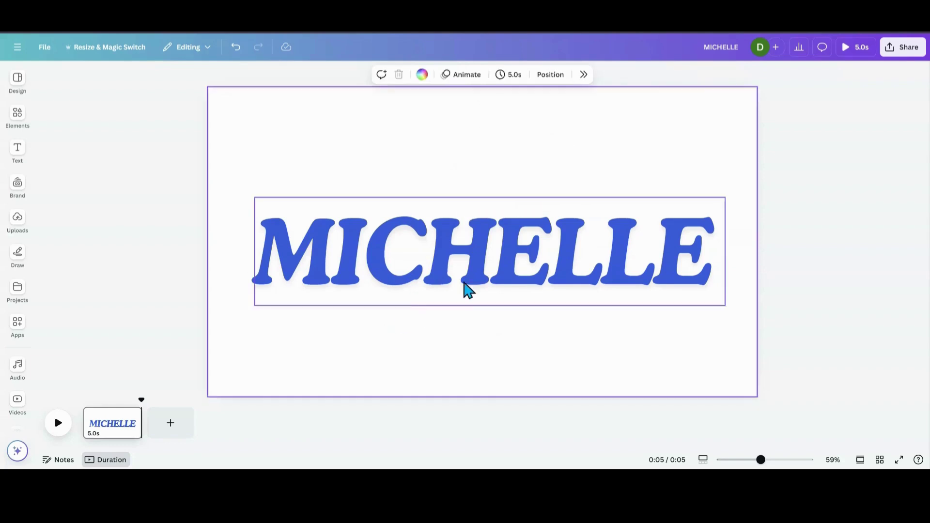
{"action": "left_click_drag", "start_coordinate": [467, 290], "coordinate": [466, 271]}
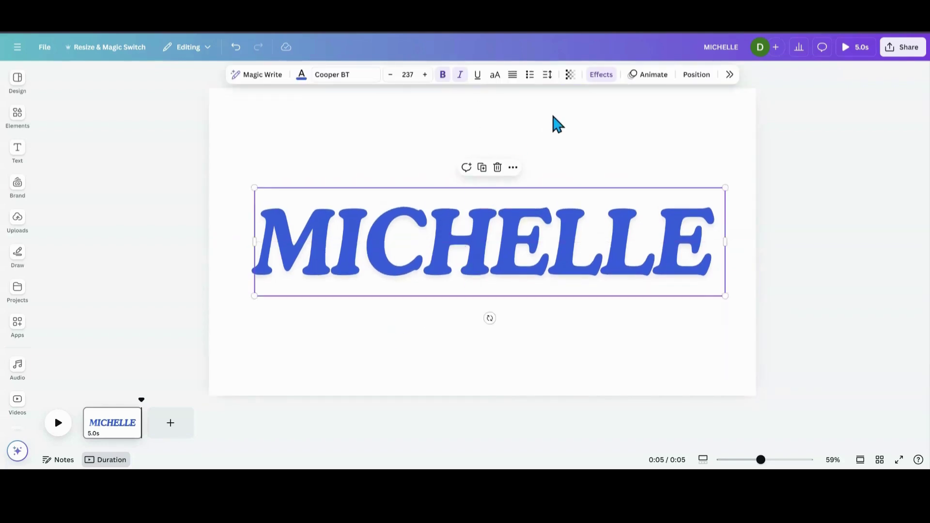
Set the page background to the light gray default solid color.
{"action": "left_click", "coordinate": [536, 124]}
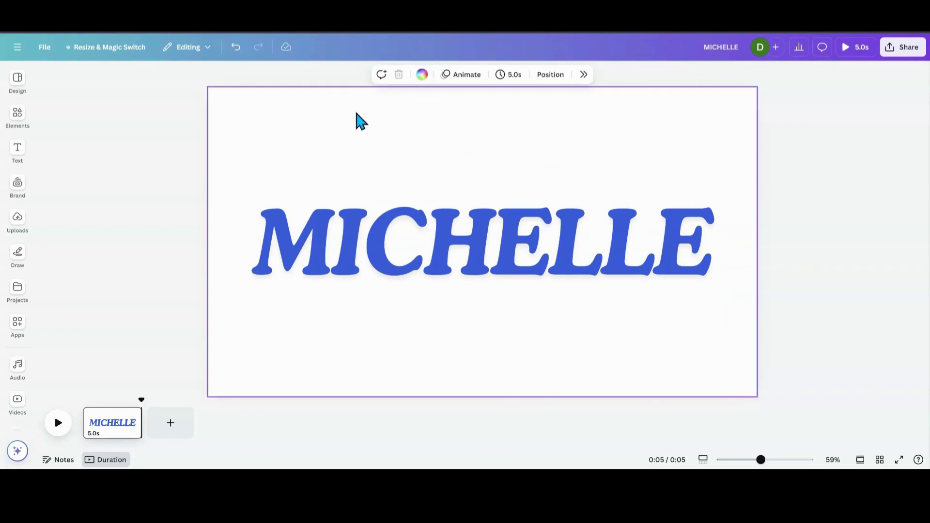
{"action": "left_click", "coordinate": [421, 74]}
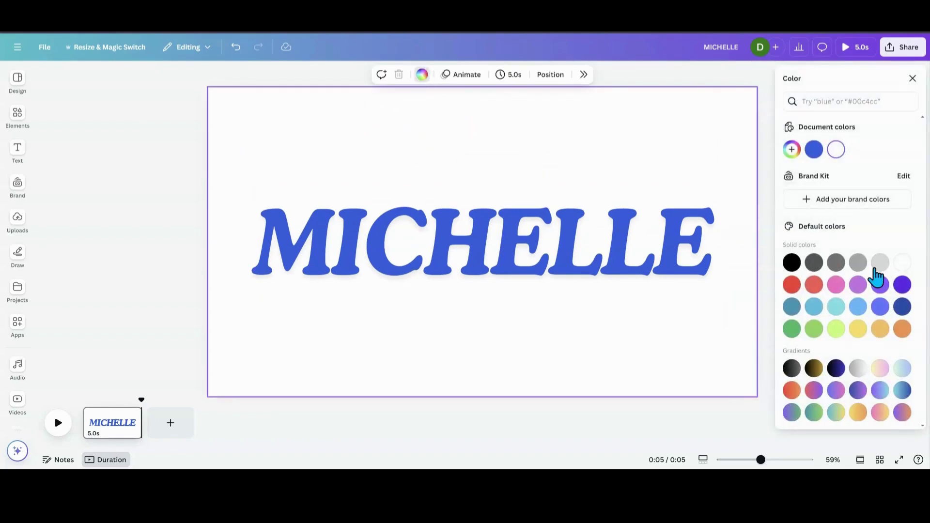
{"action": "left_click", "coordinate": [879, 264]}
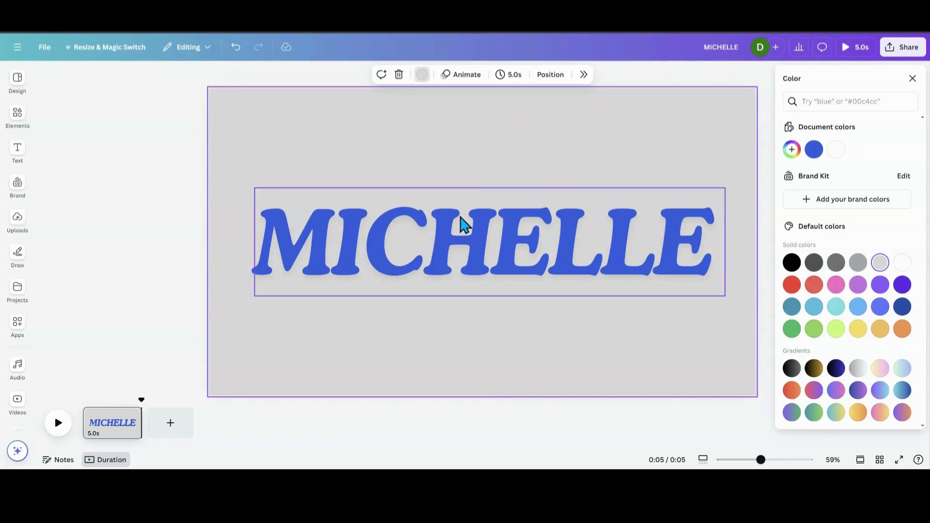
Apply the Outline effect to the name with a thickness of 200 and a white outline color.
{"action": "left_click", "coordinate": [464, 224]}
{"action": "left_click", "coordinate": [607, 77]}
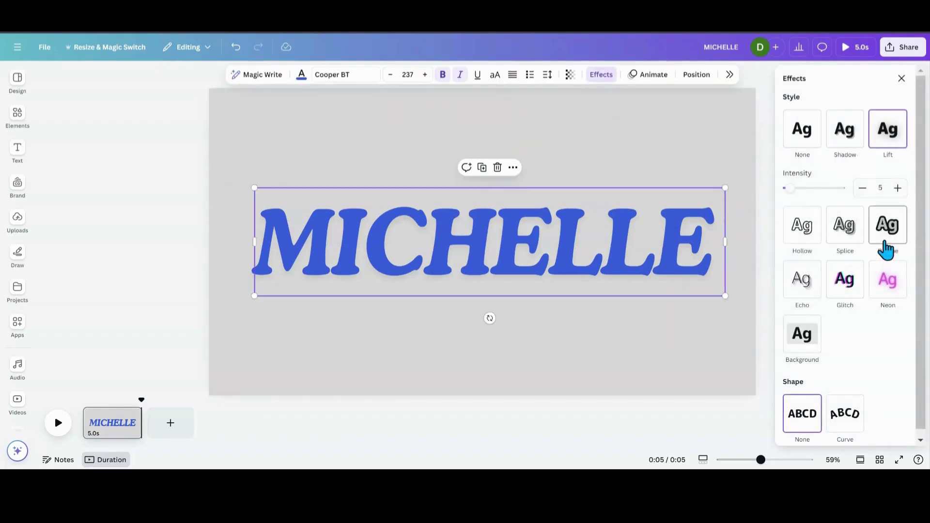
{"action": "left_click", "coordinate": [887, 233]}
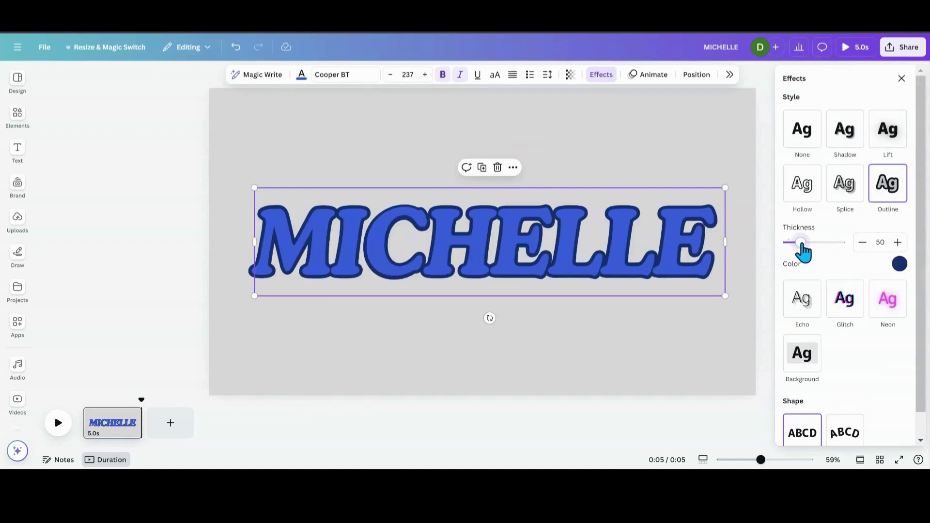
{"action": "left_click_drag", "start_coordinate": [801, 243], "coordinate": [845, 244]}
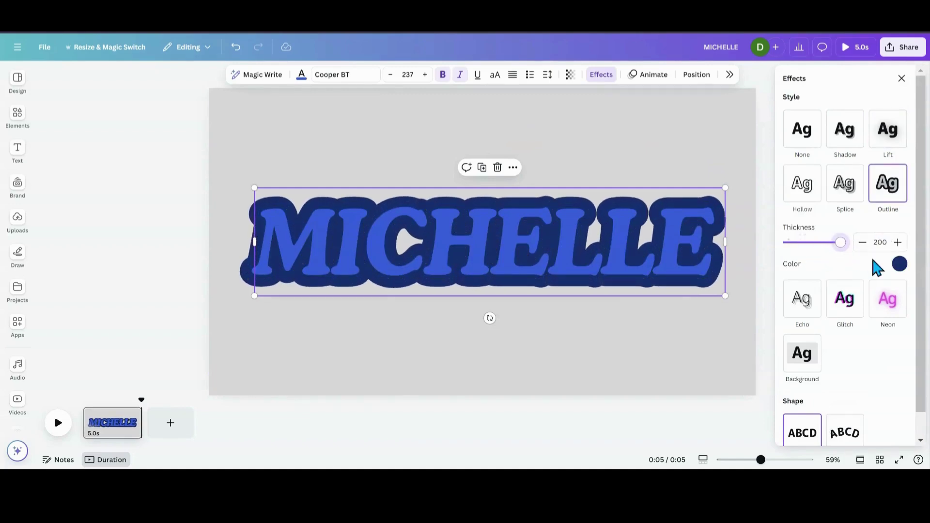
{"action": "left_click", "coordinate": [900, 264]}
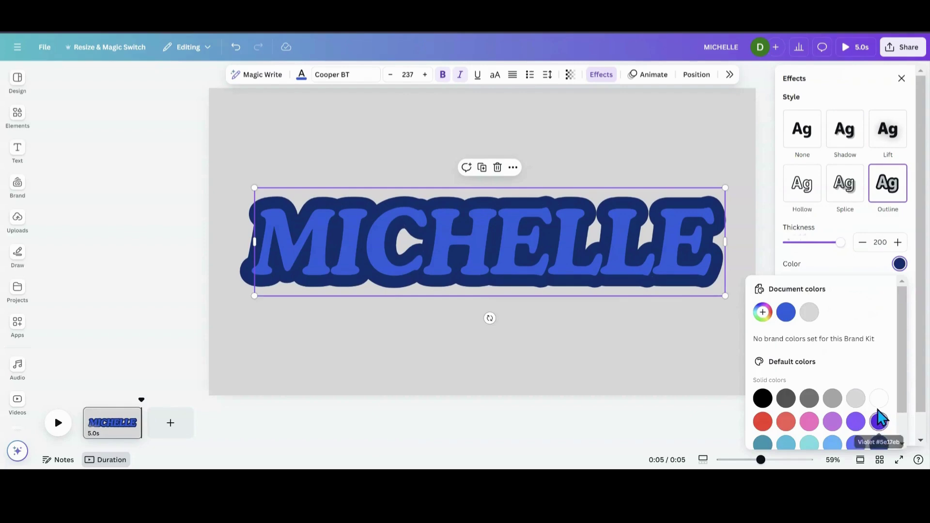
{"action": "left_click", "coordinate": [878, 400]}
Change the color of all the letters in the name to white.
{"action": "left_click", "coordinate": [492, 253]}
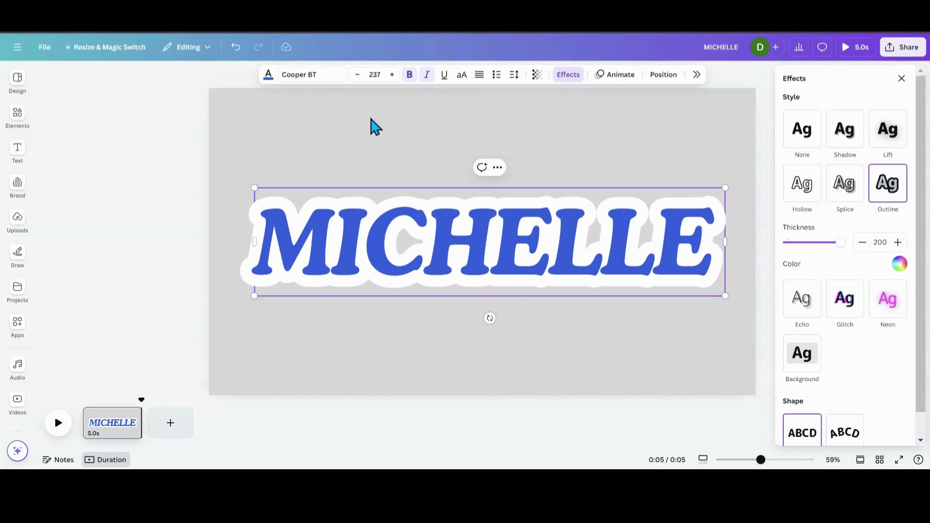
{"action": "left_click", "coordinate": [269, 75]}
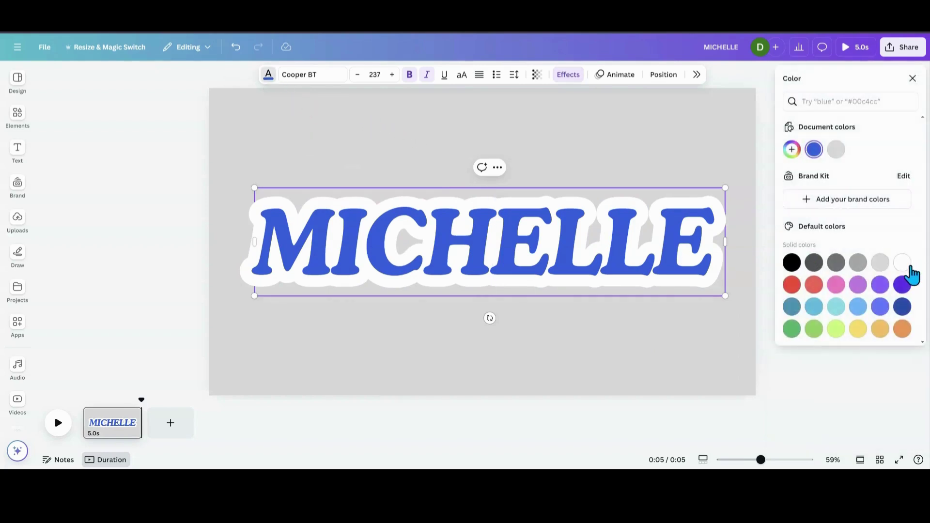
{"action": "left_click", "coordinate": [906, 265]}
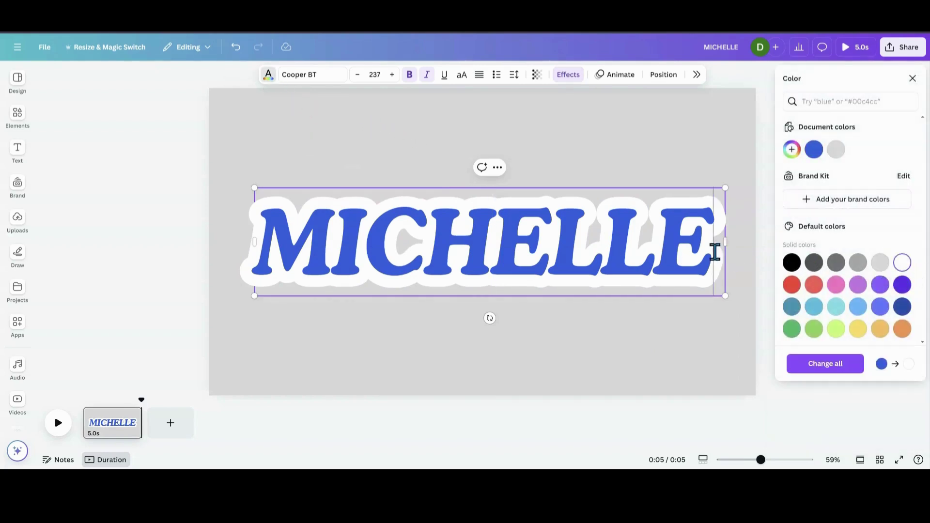
{"action": "left_click_drag", "start_coordinate": [715, 252], "coordinate": [254, 245]}
{"action": "left_click", "coordinate": [902, 263]}
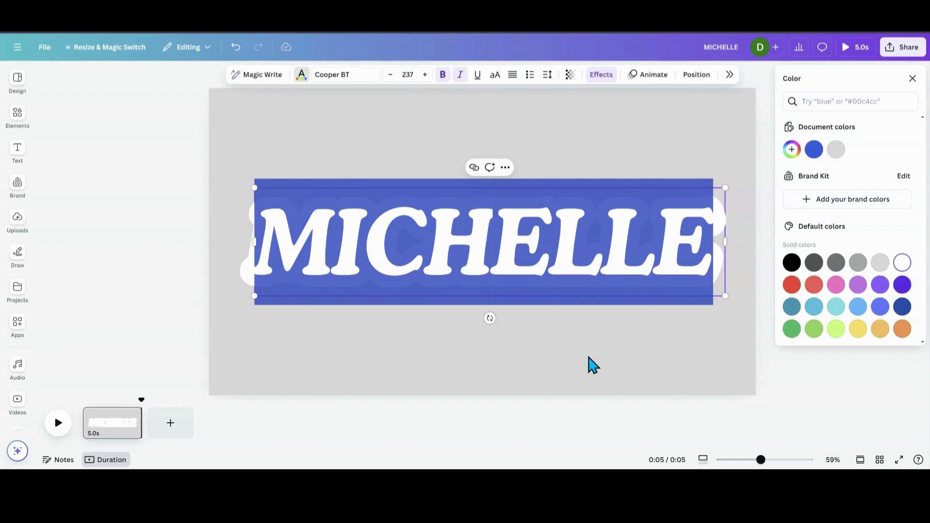
{"action": "left_click", "coordinate": [591, 364]}
Draw over the gray gaps inside the white name silhouette with the white marker until they are filled.
{"action": "left_click", "coordinate": [495, 272]}
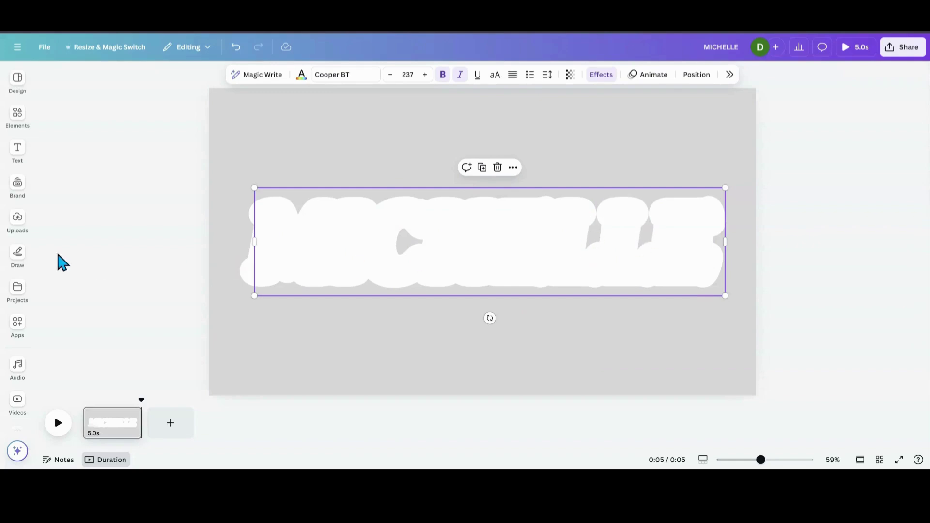
{"action": "left_click", "coordinate": [26, 257]}
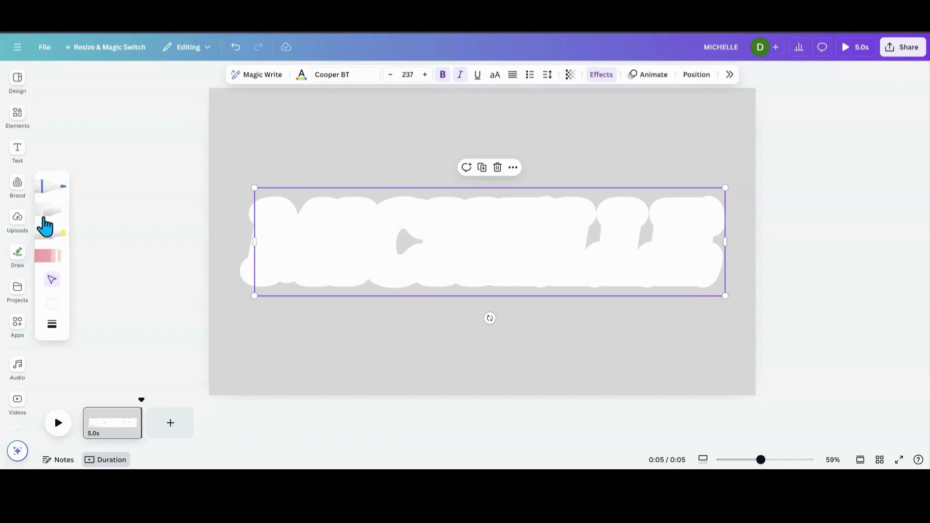
{"action": "left_click", "coordinate": [43, 214]}
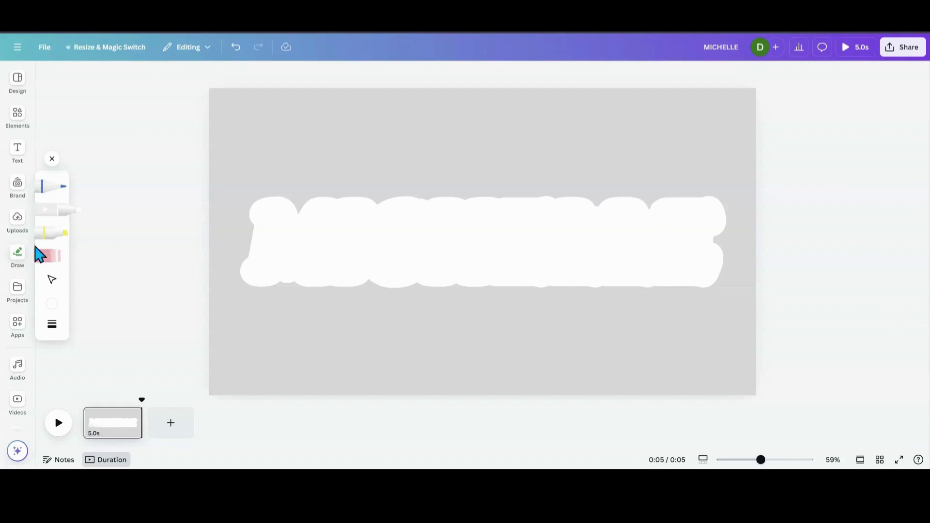
{"action": "left_click", "coordinate": [52, 159]}
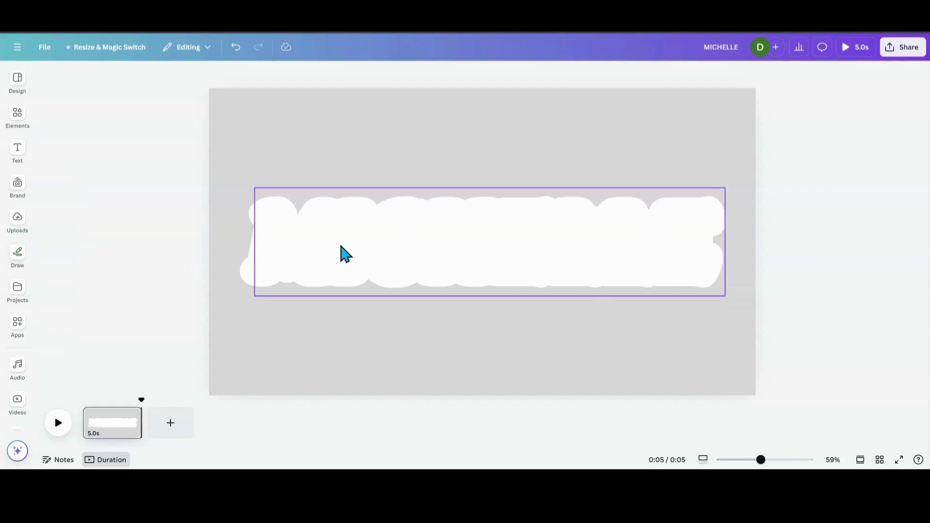
Insert a square shape from the elements library and stretch it to cover the whole page.
{"action": "left_click", "coordinate": [270, 125]}
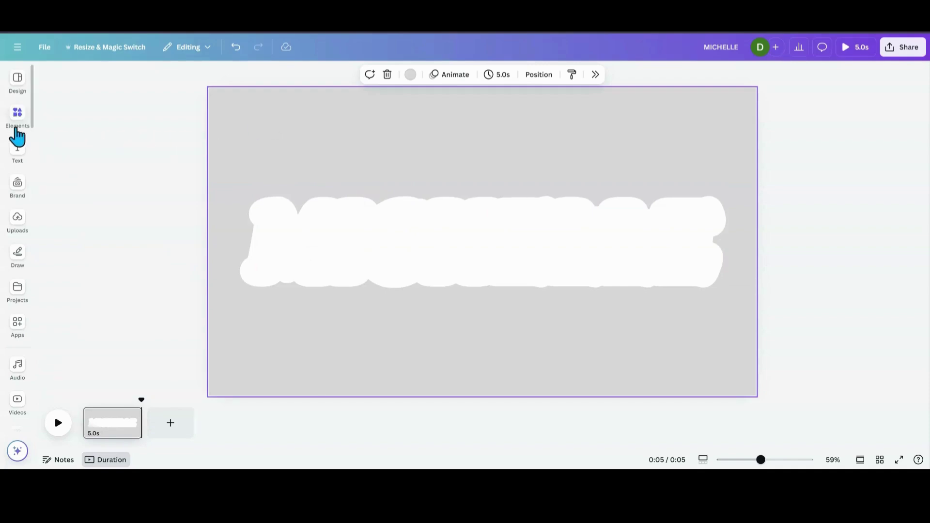
{"action": "left_click", "coordinate": [16, 120]}
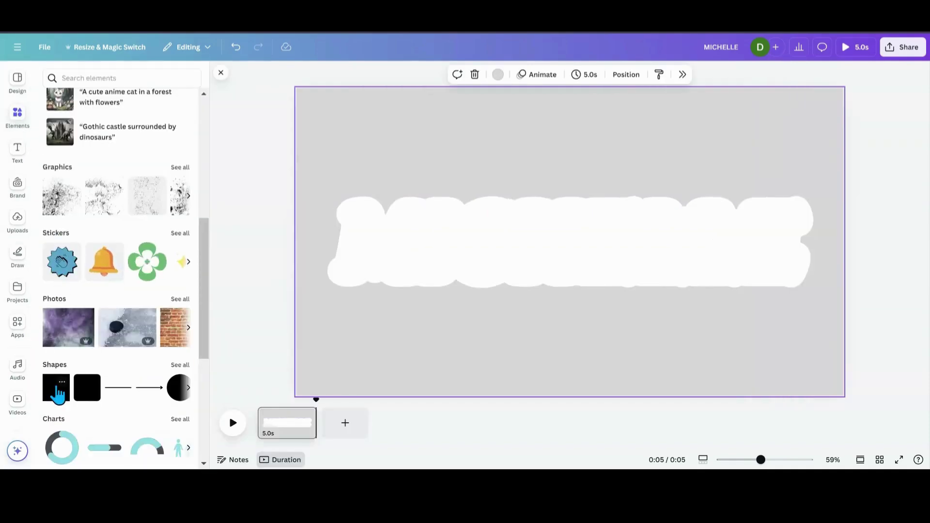
{"action": "left_click", "coordinate": [56, 388]}
{"action": "left_click_drag", "start_coordinate": [569, 243], "coordinate": [340, 126]}
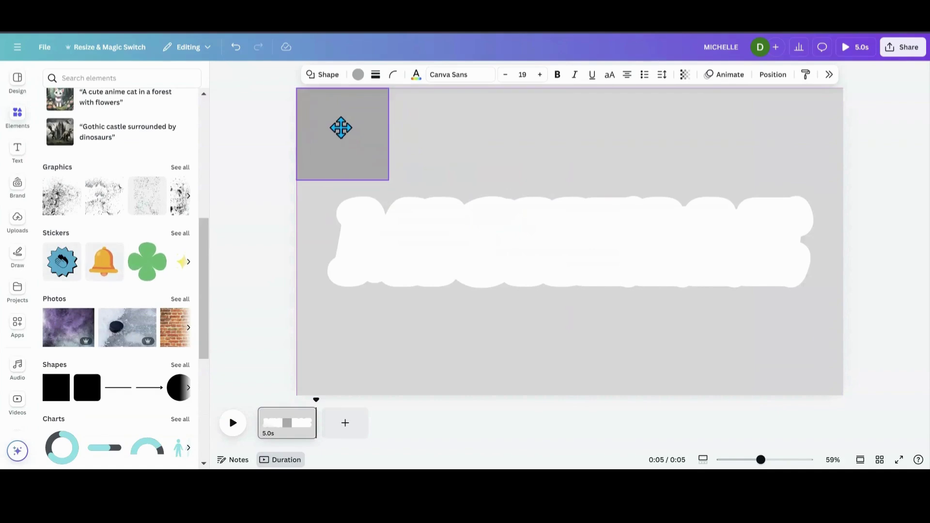
{"action": "left_click_drag", "start_coordinate": [388, 180], "coordinate": [520, 392]}
{"action": "left_click_drag", "start_coordinate": [519, 248], "coordinate": [843, 246]}
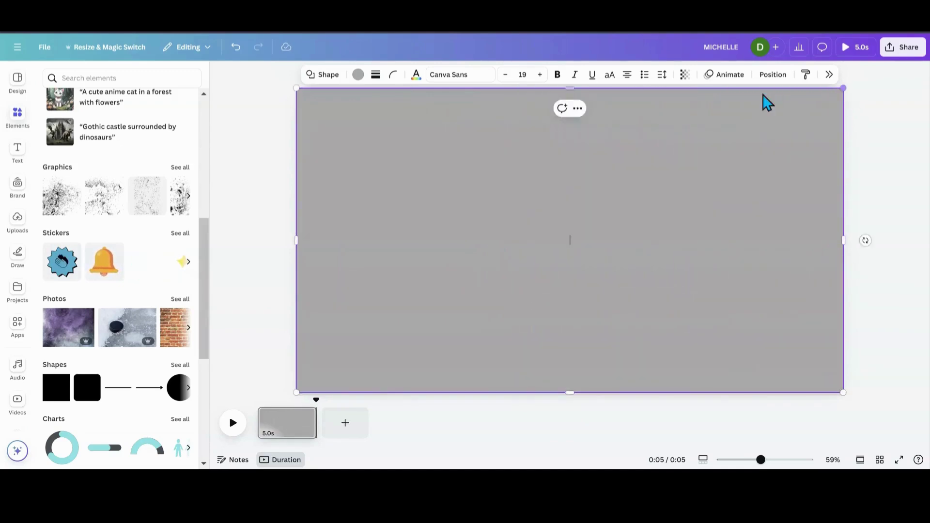
{"action": "left_click_drag", "start_coordinate": [573, 88], "coordinate": [571, 85]}
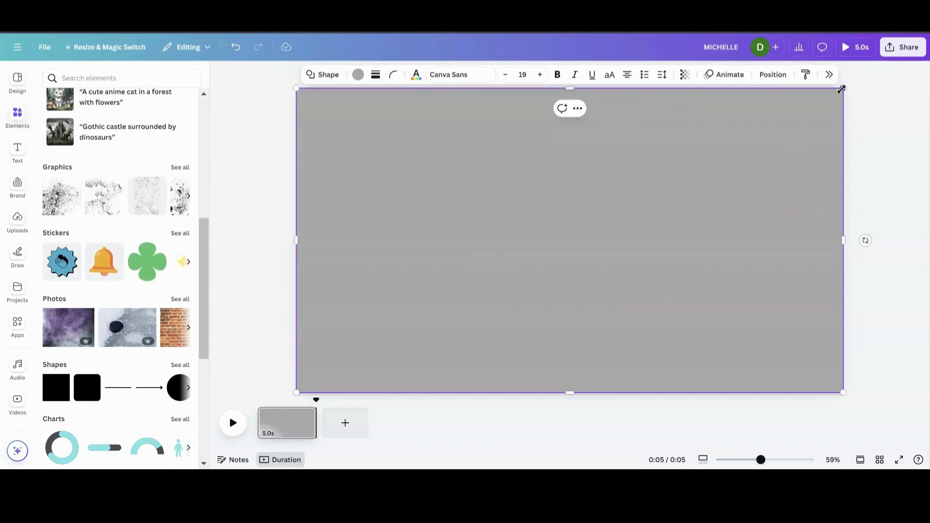
Shrink the rectangle to leave a roughly even margin inside the page, and fill it with black.
{"action": "left_click_drag", "start_coordinate": [841, 88], "coordinate": [787, 129]}
{"action": "left_click_drag", "start_coordinate": [580, 223], "coordinate": [605, 209]}
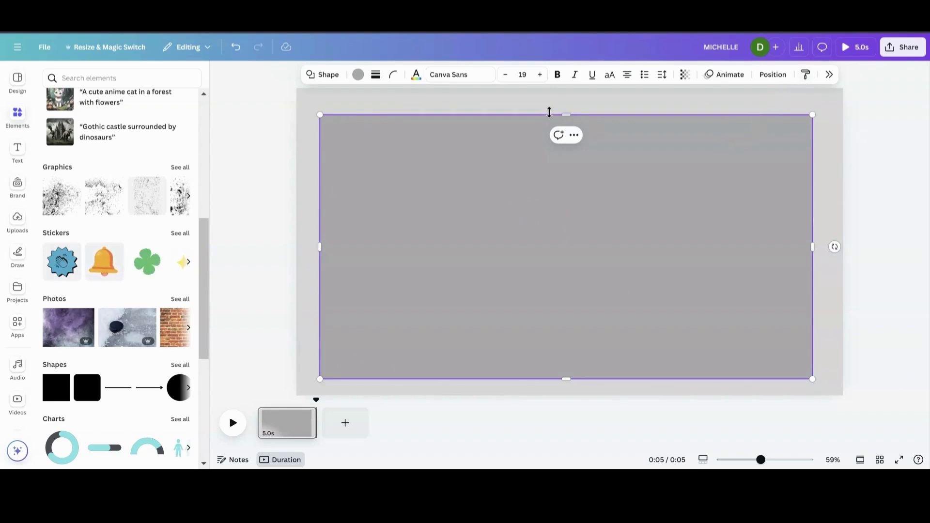
{"action": "left_click", "coordinate": [358, 75]}
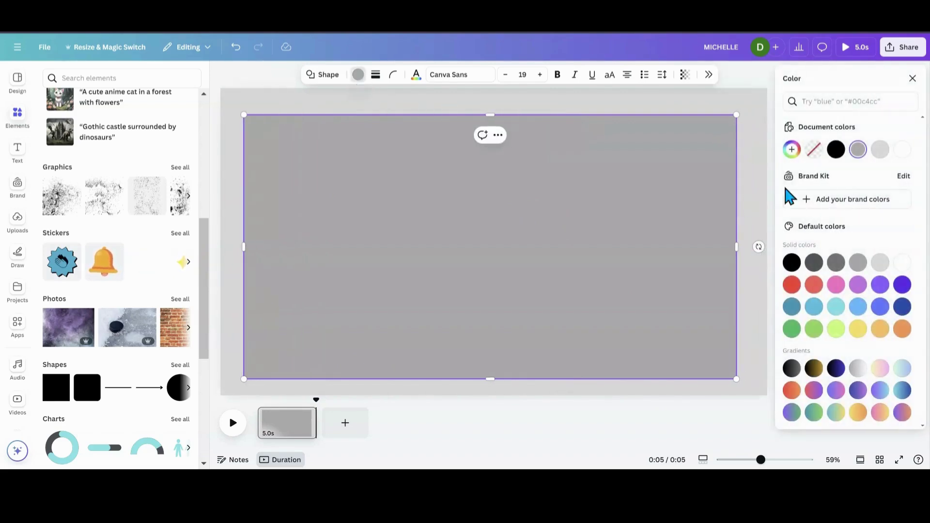
{"action": "left_click", "coordinate": [836, 149]}
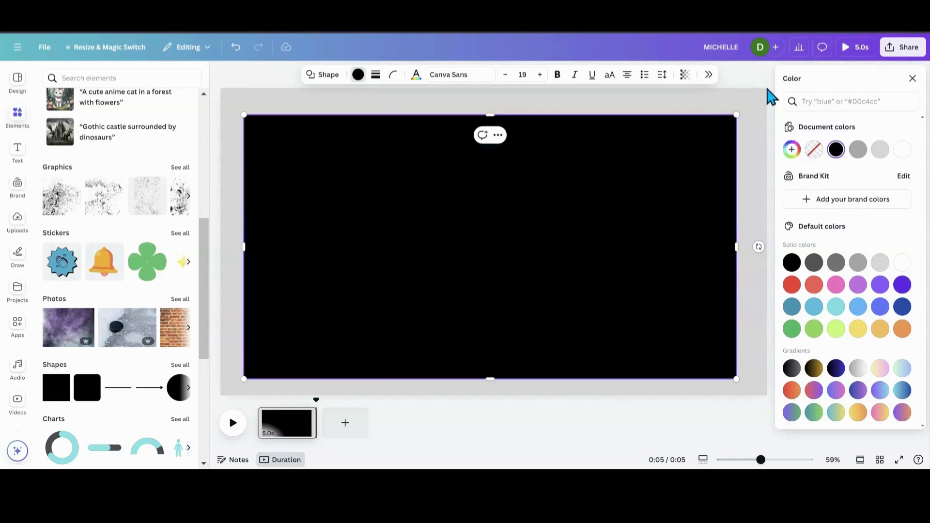
Change the page background to white and move the black rectangle beneath the name text and marker drawing.
{"action": "left_click", "coordinate": [759, 107]}
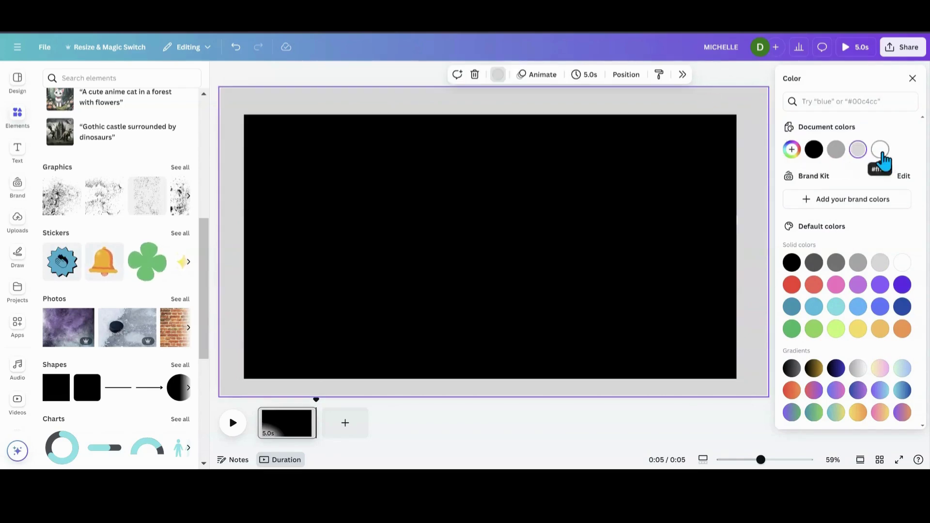
{"action": "left_click", "coordinate": [880, 154]}
{"action": "left_click", "coordinate": [632, 74]}
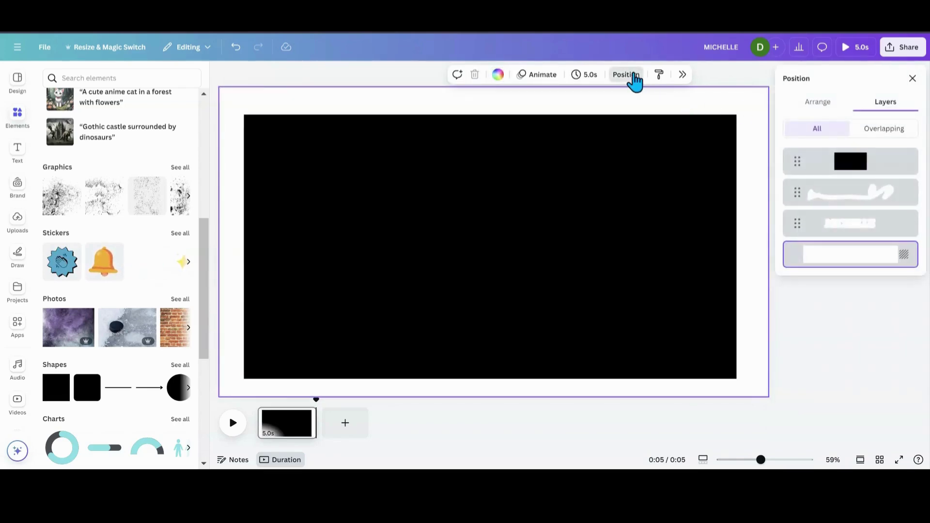
{"action": "left_click_drag", "start_coordinate": [850, 167], "coordinate": [845, 240]}
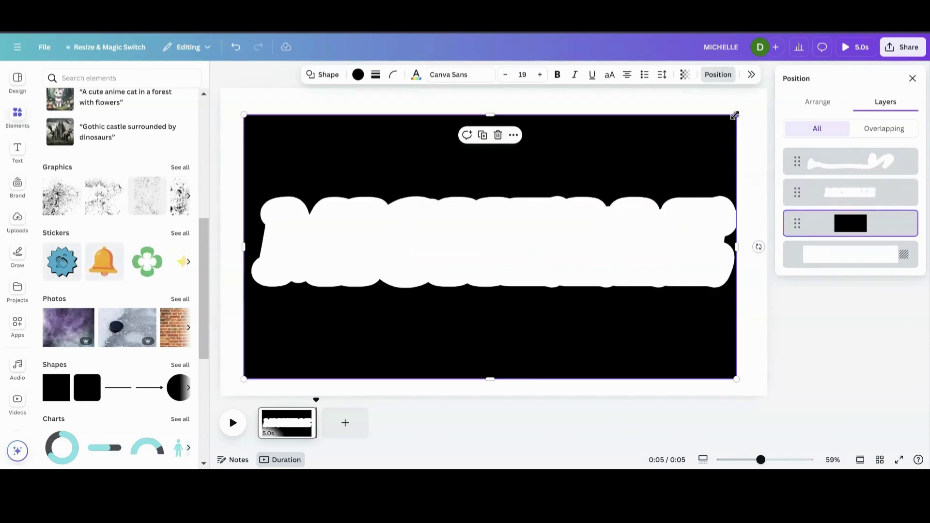
Enlarge the black rectangle slightly at its corners so it extends past the edges of the white silhouette.
{"action": "left_click_drag", "start_coordinate": [653, 155], "coordinate": [656, 154]}
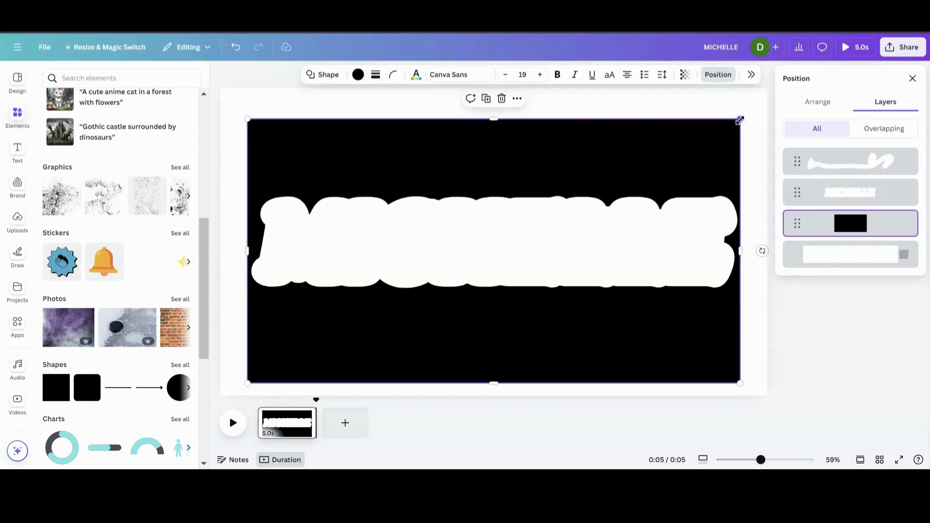
{"action": "left_click_drag", "start_coordinate": [740, 120], "coordinate": [745, 109]}
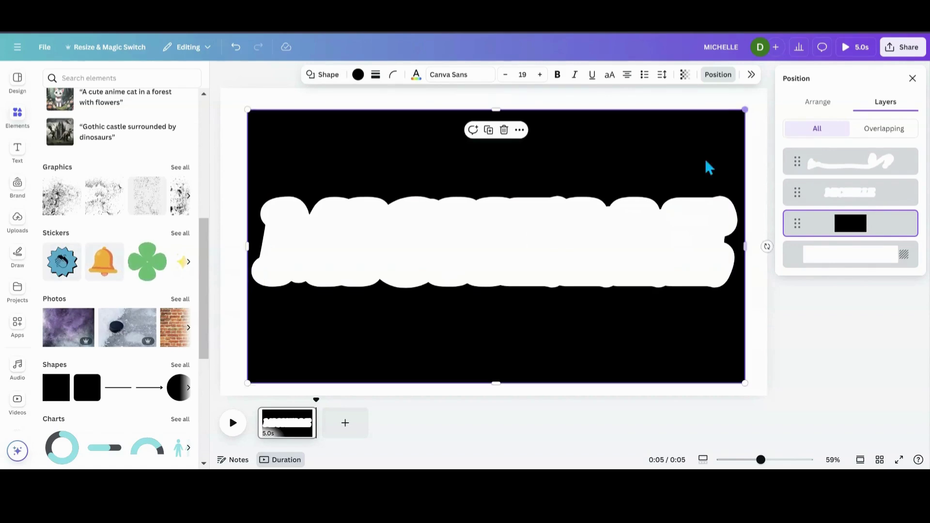
{"action": "left_click_drag", "start_coordinate": [249, 385], "coordinate": [245, 388]}
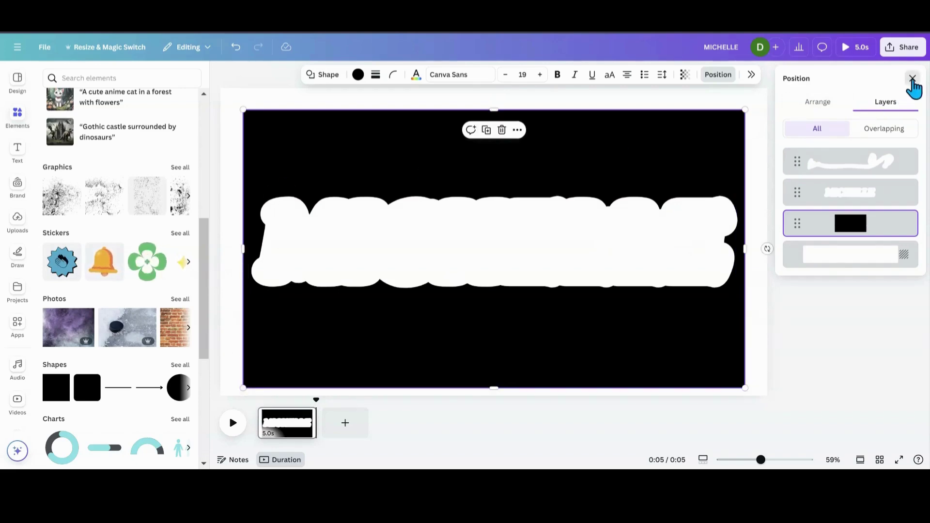
{"action": "left_click", "coordinate": [912, 78]}
Download the silhouette design as a PNG file.
{"action": "left_click", "coordinate": [45, 47]}
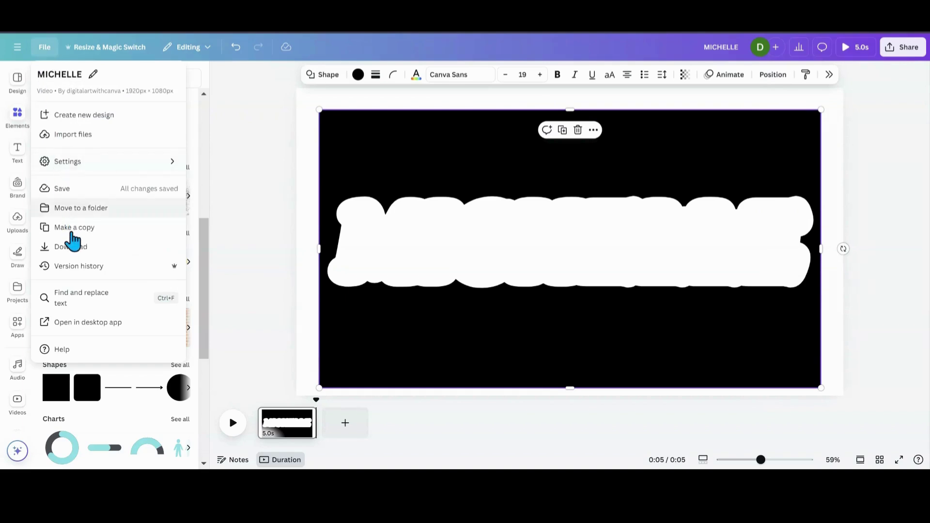
{"action": "left_click", "coordinate": [70, 246]}
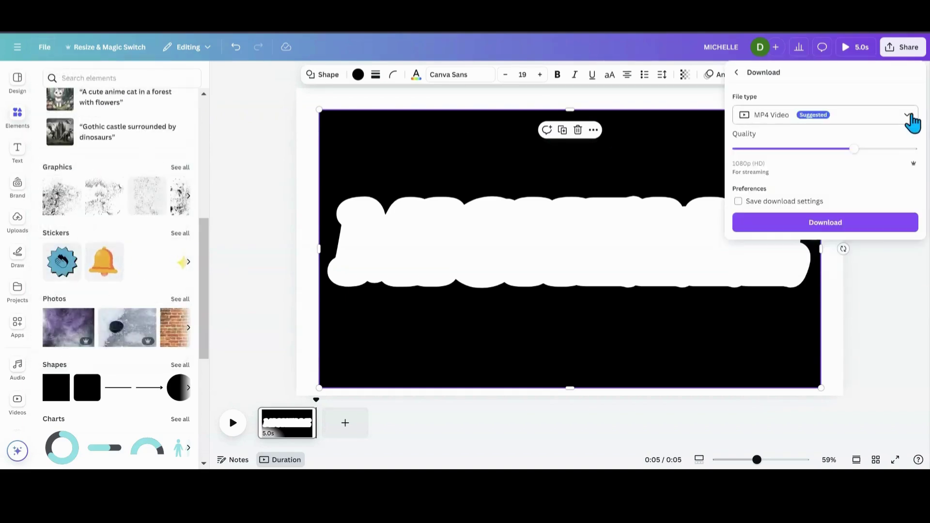
{"action": "left_click", "coordinate": [907, 116]}
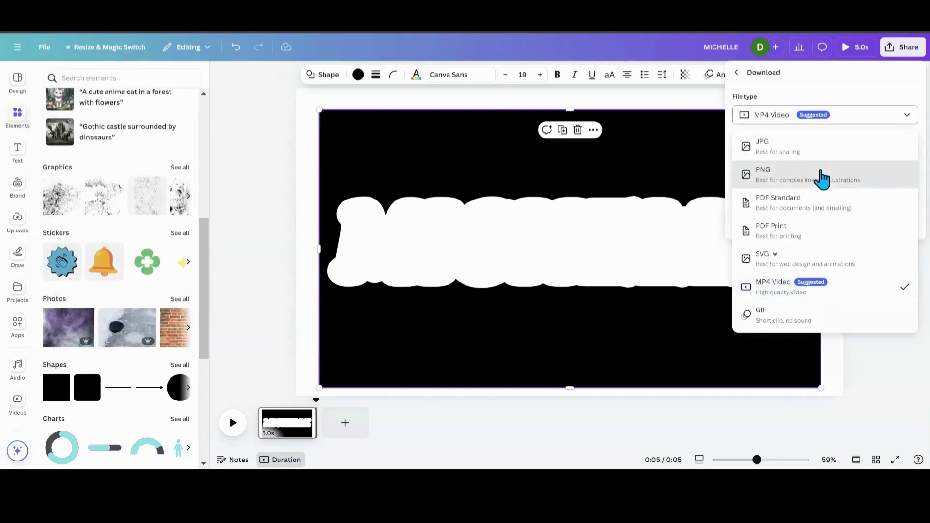
{"action": "left_click", "coordinate": [822, 178]}
{"action": "left_click", "coordinate": [848, 247]}
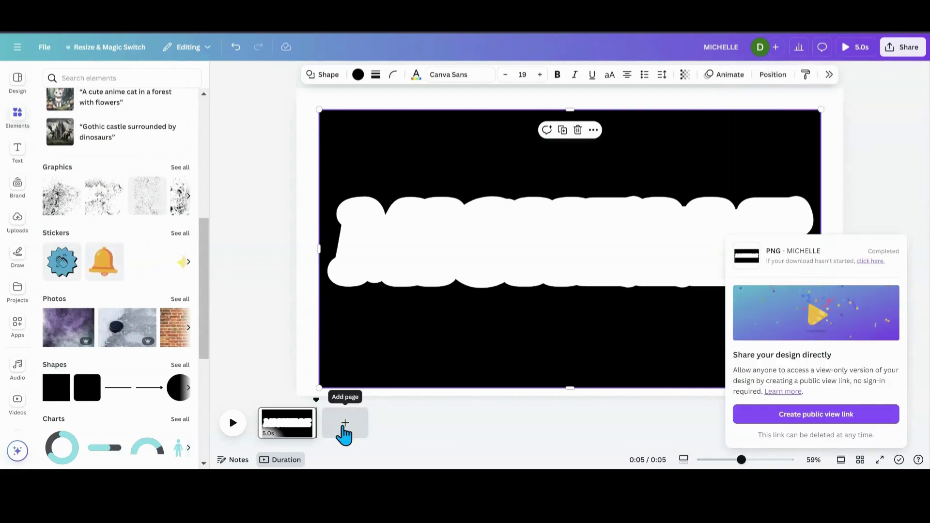
Place the downloaded silhouette PNG on a new page and remove the image's background.
{"action": "left_click", "coordinate": [345, 429]}
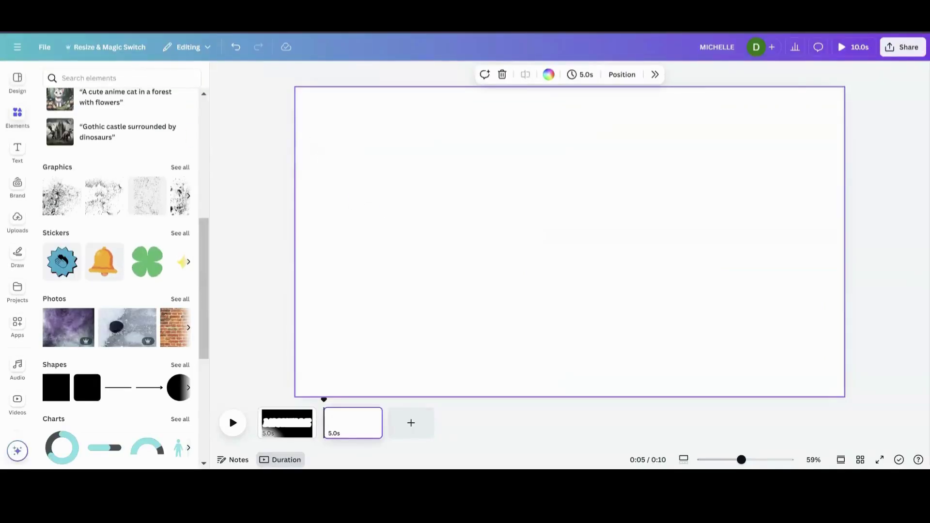
{"action": "left_click_drag", "start_coordinate": [858, 43], "coordinate": [571, 224]}
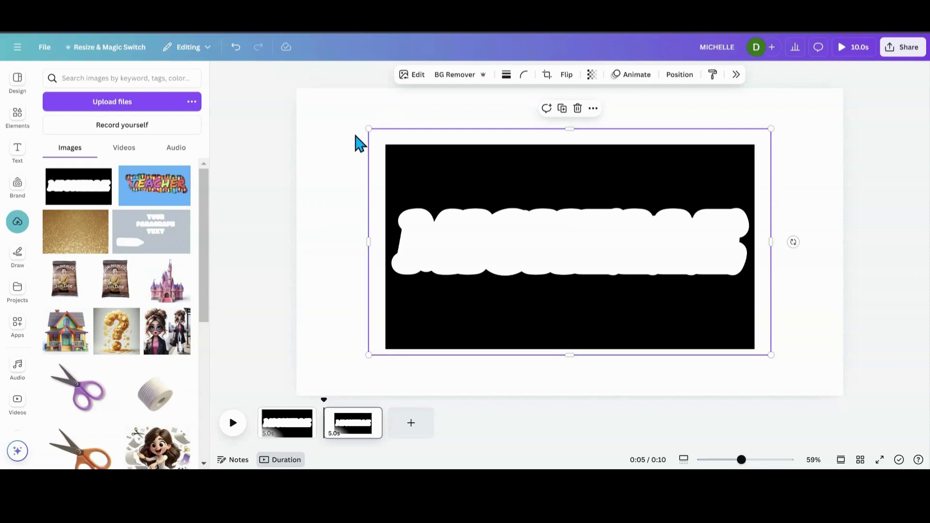
{"action": "left_click", "coordinate": [456, 75]}
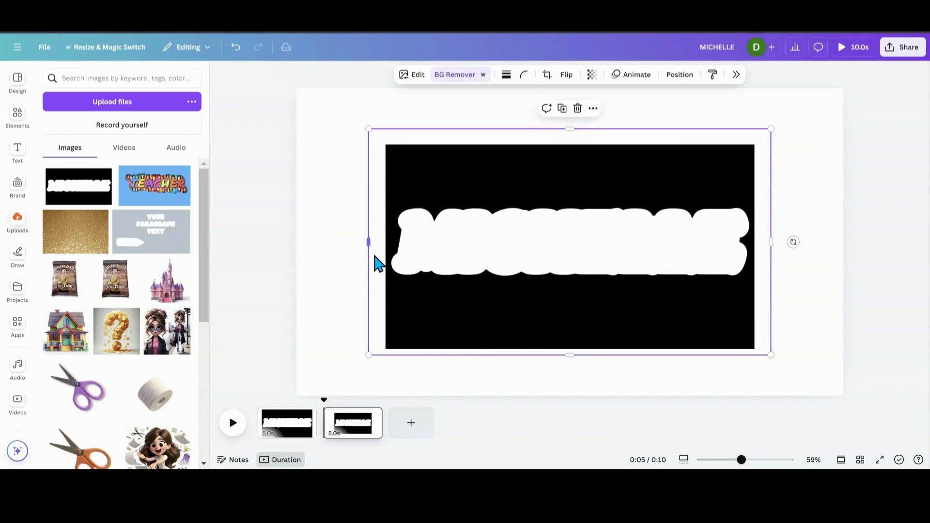
Set the second page's background color to Magenta #cb6ce6.
{"action": "left_click", "coordinate": [353, 128]}
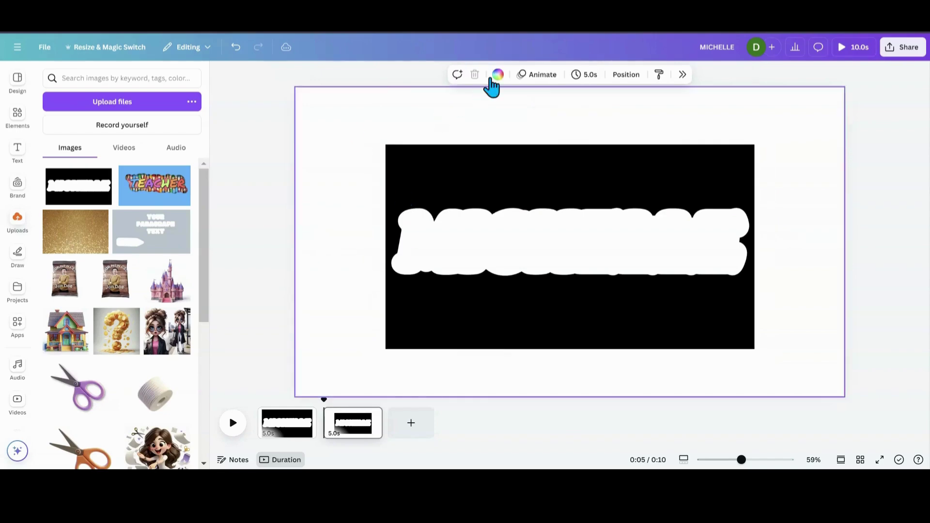
{"action": "left_click", "coordinate": [497, 76]}
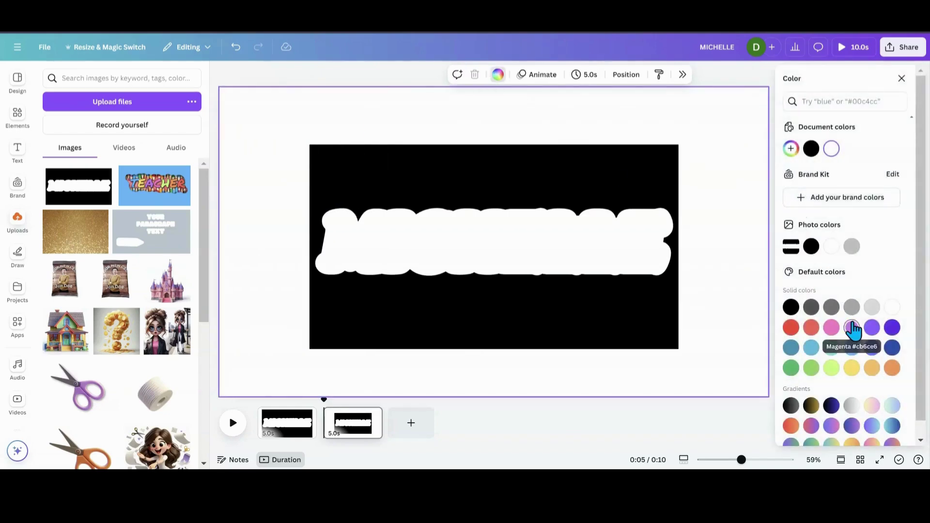
{"action": "left_click", "coordinate": [852, 327]}
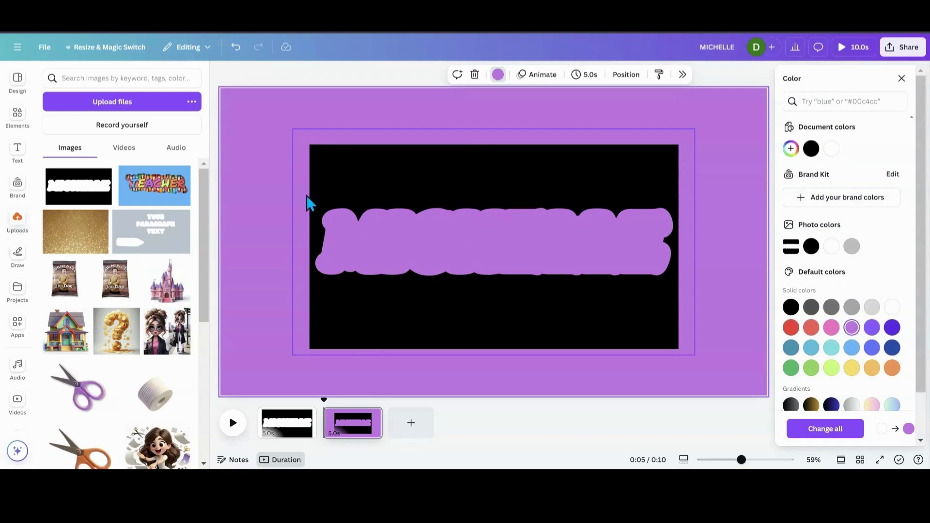
Add the uploaded gold glitter image, widen it to cover the silhouette opening, and layer it beneath the black cutout image.
{"action": "scroll", "coordinate": [46, 289], "scroll_direction": "down", "scroll_amount": 2}
{"action": "scroll", "coordinate": [47, 289], "scroll_direction": "up", "scroll_amount": 2}
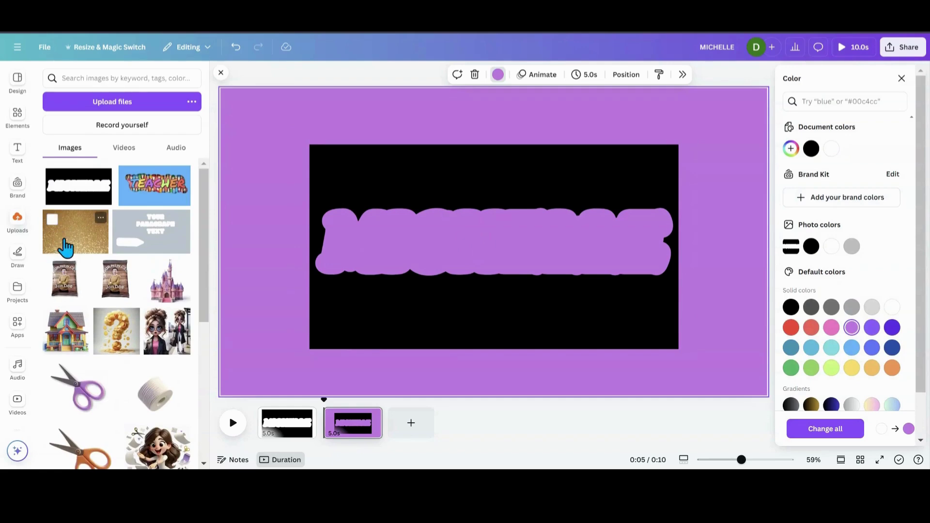
{"action": "scroll", "coordinate": [94, 245], "scroll_direction": "down", "scroll_amount": 3}
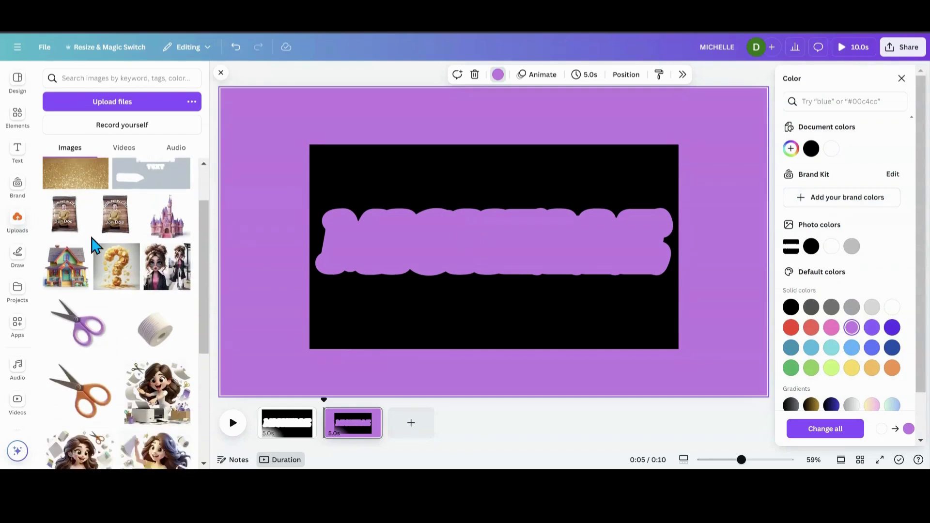
{"action": "scroll", "coordinate": [94, 245], "scroll_direction": "up", "scroll_amount": 3}
{"action": "left_click", "coordinate": [92, 246]}
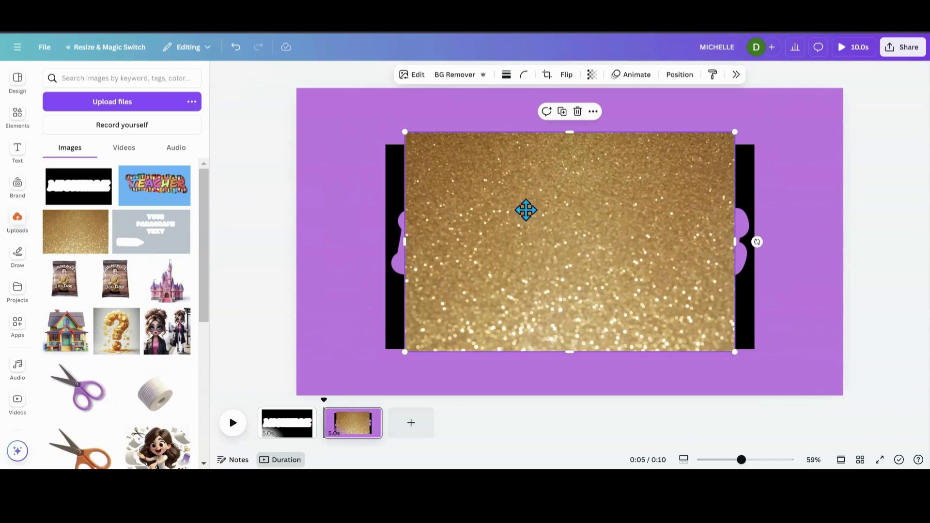
{"action": "left_click_drag", "start_coordinate": [524, 209], "coordinate": [510, 206]}
{"action": "left_click_drag", "start_coordinate": [711, 240], "coordinate": [754, 240]}
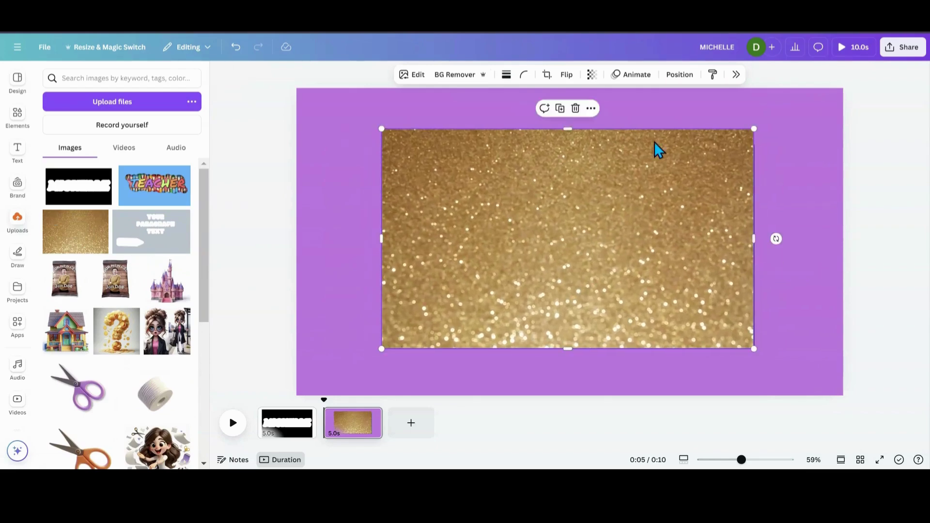
{"action": "left_click", "coordinate": [680, 74]}
{"action": "left_click_drag", "start_coordinate": [825, 171], "coordinate": [824, 209]}
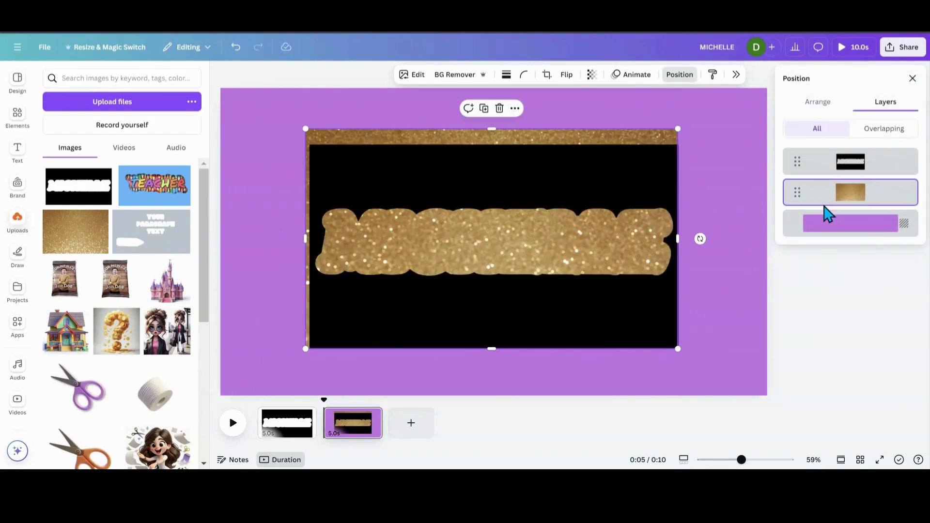
Move the name text from the first page onto the glitter page and remove its Outline effect.
{"action": "left_click", "coordinate": [289, 428]}
{"action": "left_click", "coordinate": [393, 255]}
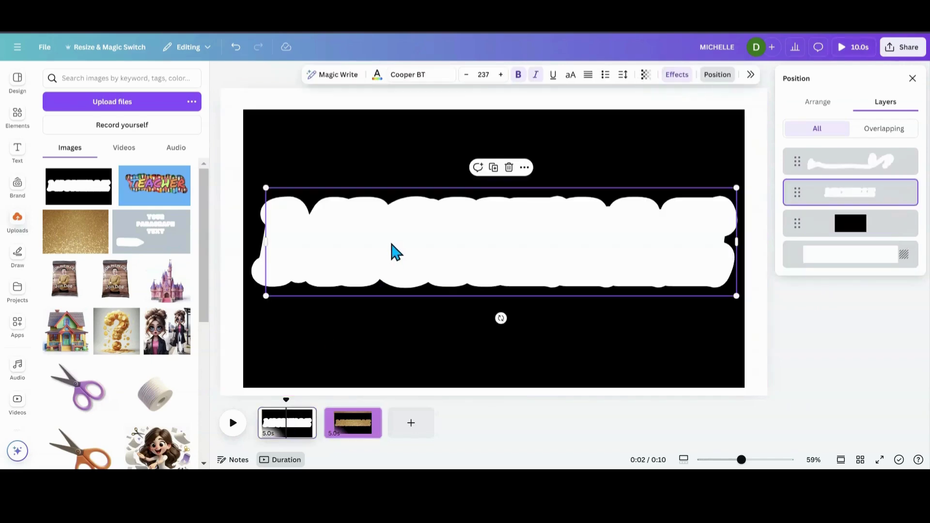
{"action": "left_click_drag", "start_coordinate": [390, 252], "coordinate": [357, 422]}
{"action": "left_click_drag", "start_coordinate": [468, 223], "coordinate": [484, 234]}
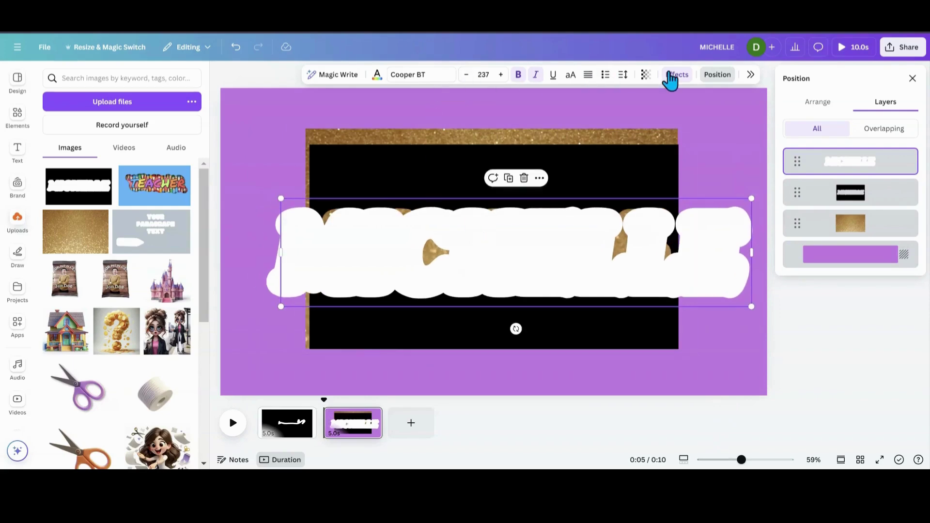
{"action": "left_click", "coordinate": [676, 75]}
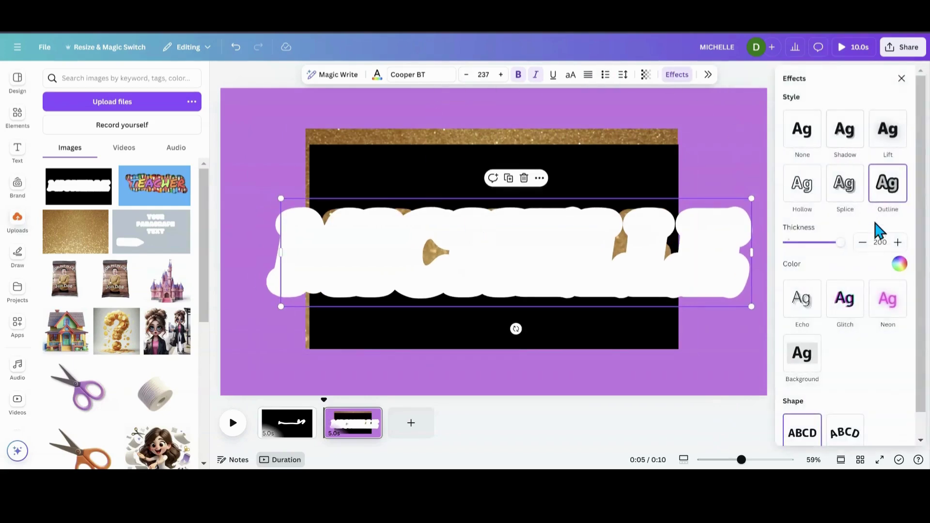
{"action": "left_click", "coordinate": [808, 142]}
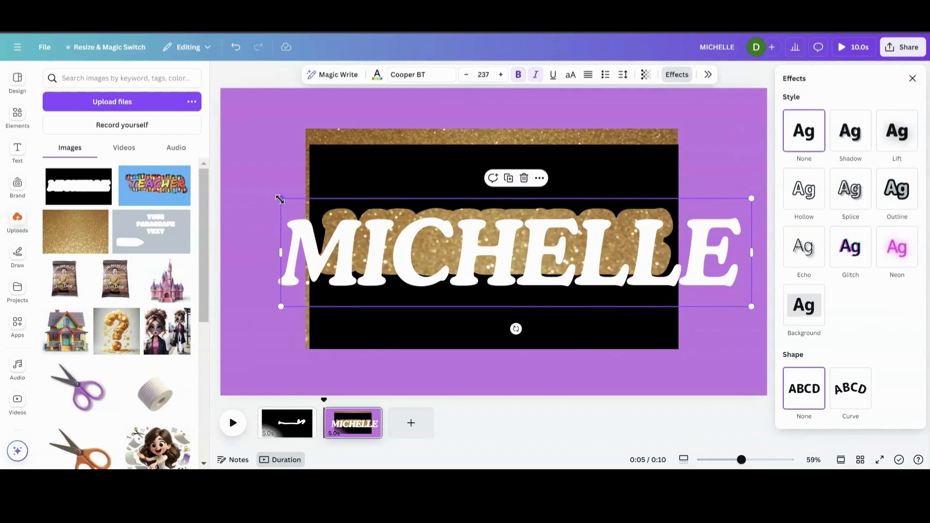
Shrink the name text to about font size 172 and center it inside the gold glitter silhouette.
{"action": "left_click_drag", "start_coordinate": [279, 199], "coordinate": [339, 212]}
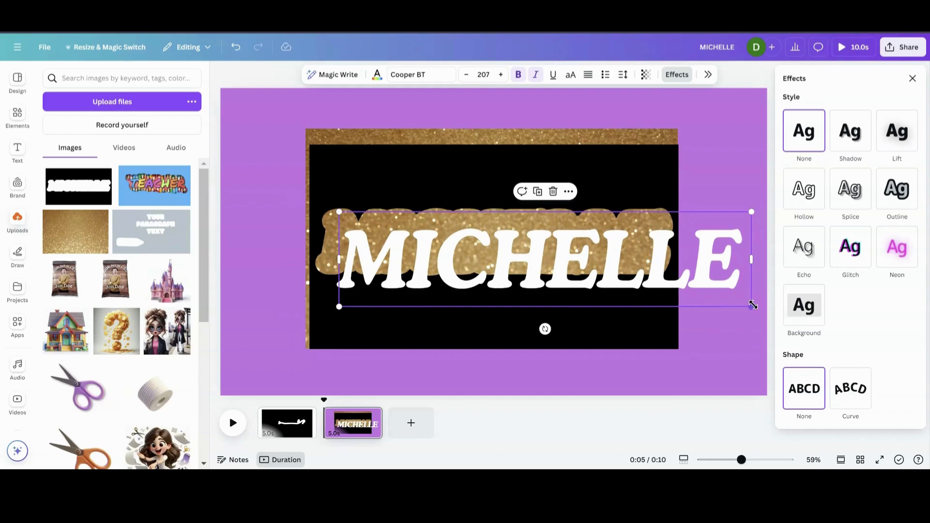
{"action": "left_click_drag", "start_coordinate": [752, 305], "coordinate": [670, 274]}
{"action": "left_click_drag", "start_coordinate": [598, 266], "coordinate": [527, 245]}
{"action": "left_click_drag", "start_coordinate": [657, 279], "coordinate": [668, 287]}
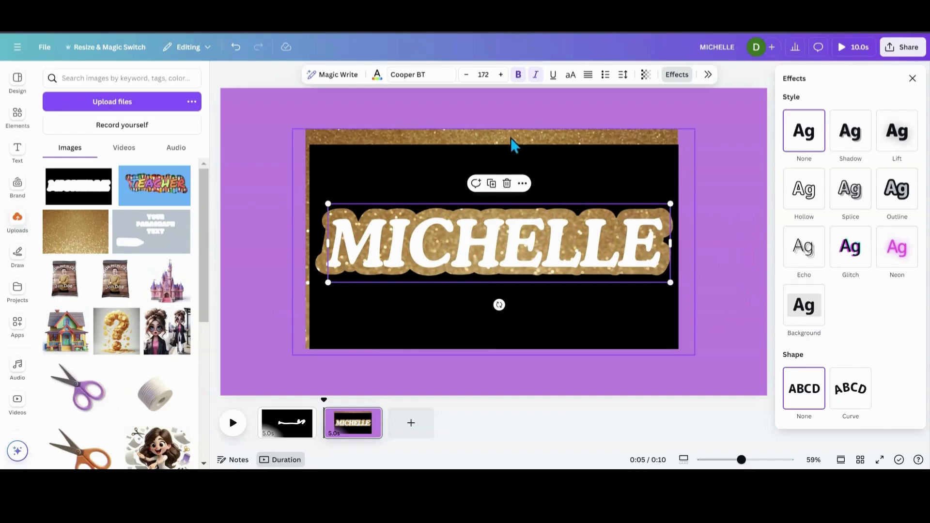
Crop the top and left edges of the glitter image so they stay hidden behind the black cutout.
{"action": "left_click", "coordinate": [506, 133]}
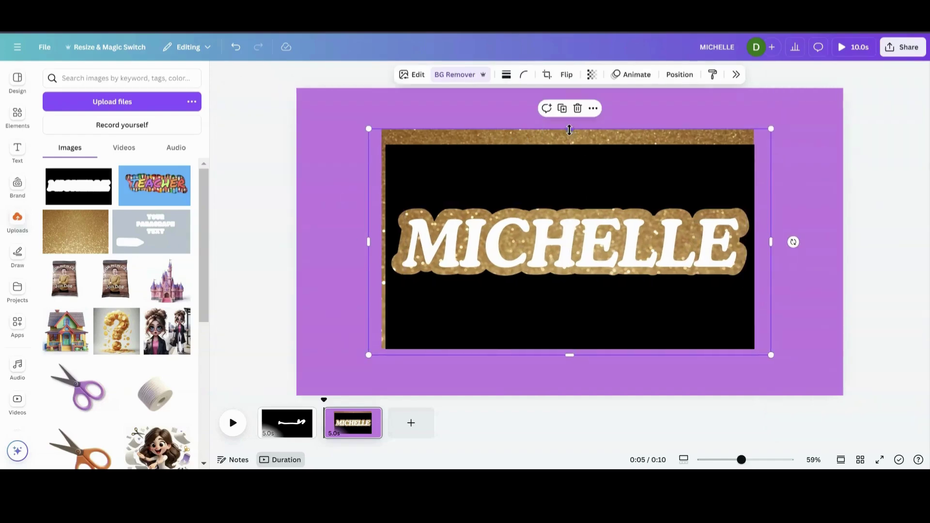
{"action": "left_click_drag", "start_coordinate": [569, 130], "coordinate": [562, 148]}
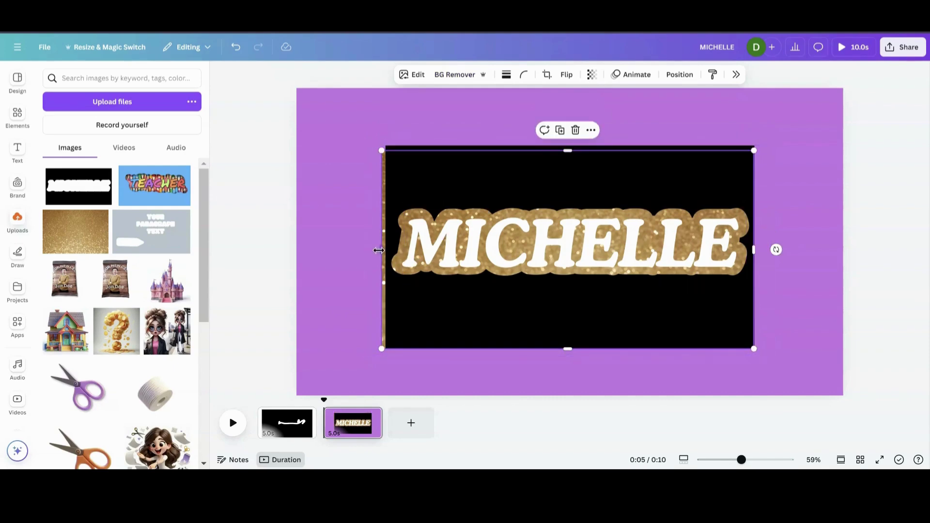
{"action": "left_click_drag", "start_coordinate": [380, 249], "coordinate": [384, 253]}
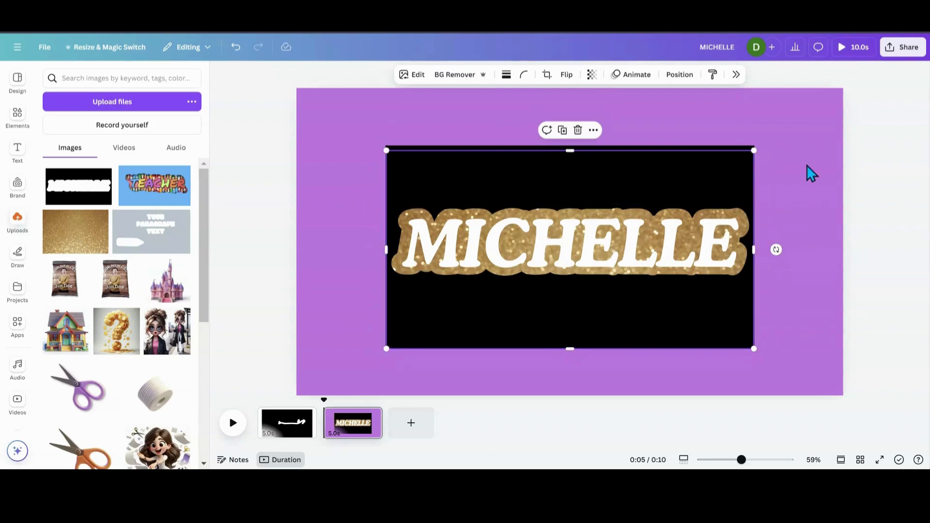
Change the second page's background color to black.
{"action": "left_click", "coordinate": [763, 138]}
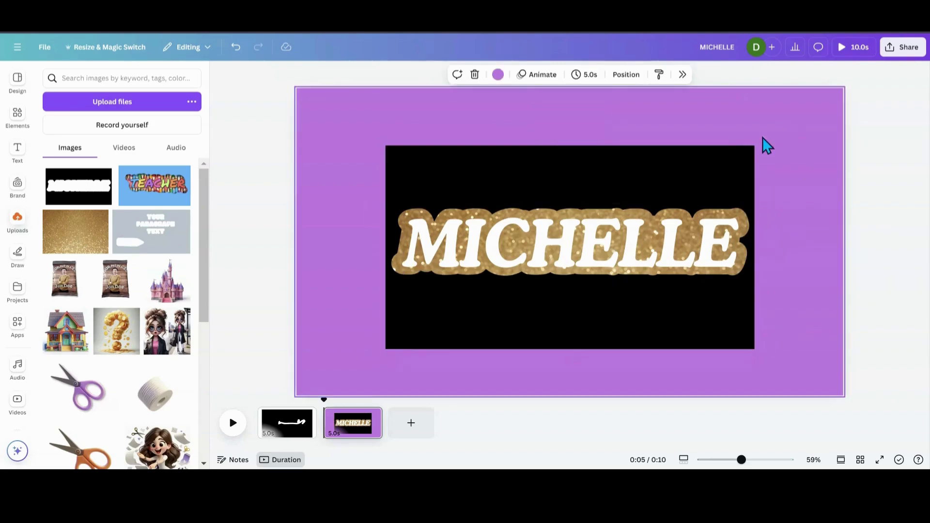
{"action": "left_click", "coordinate": [498, 74]}
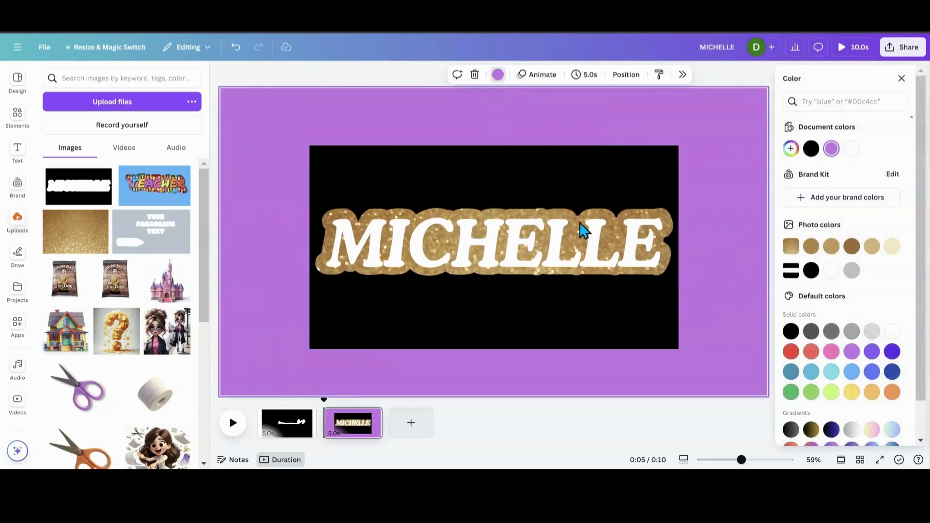
{"action": "left_click", "coordinate": [792, 334]}
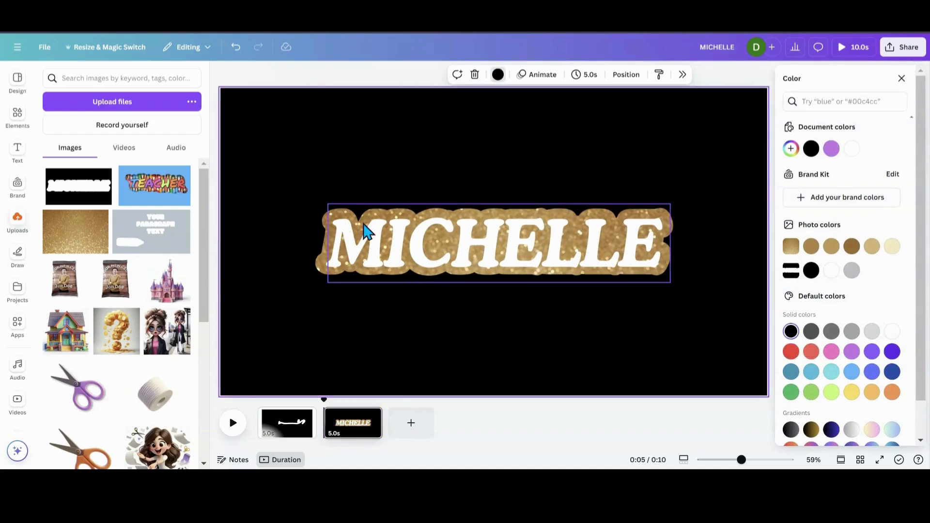
Download only page 2 of the design as a PNG.
{"action": "left_click", "coordinate": [50, 48]}
{"action": "left_click", "coordinate": [60, 246]}
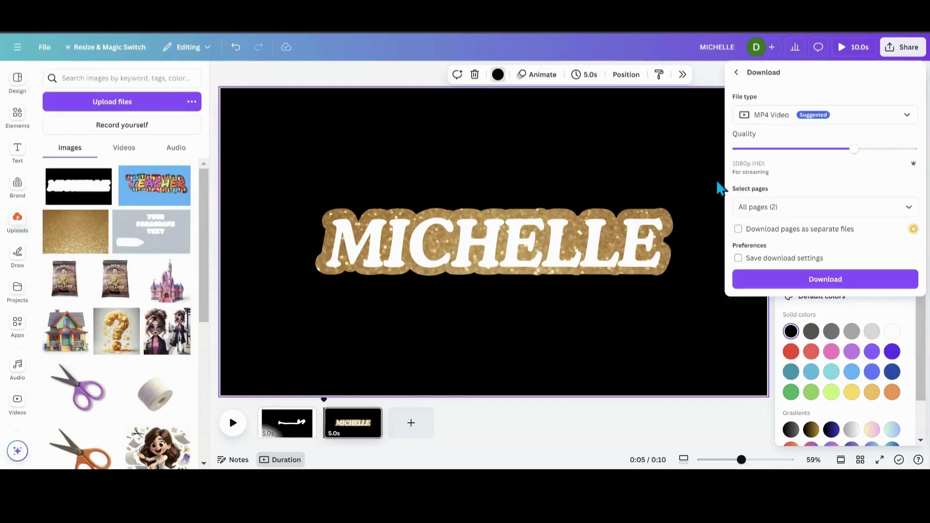
{"action": "left_click", "coordinate": [902, 122]}
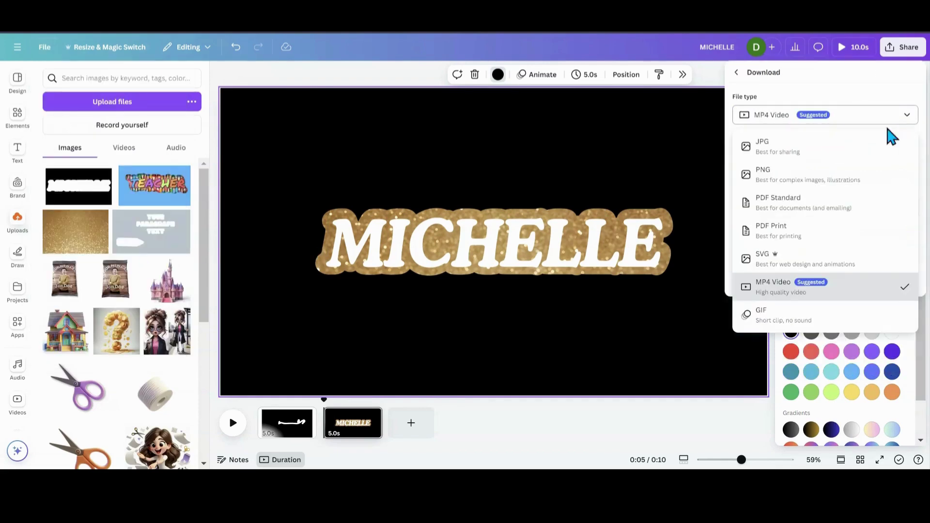
{"action": "left_click", "coordinate": [843, 175]}
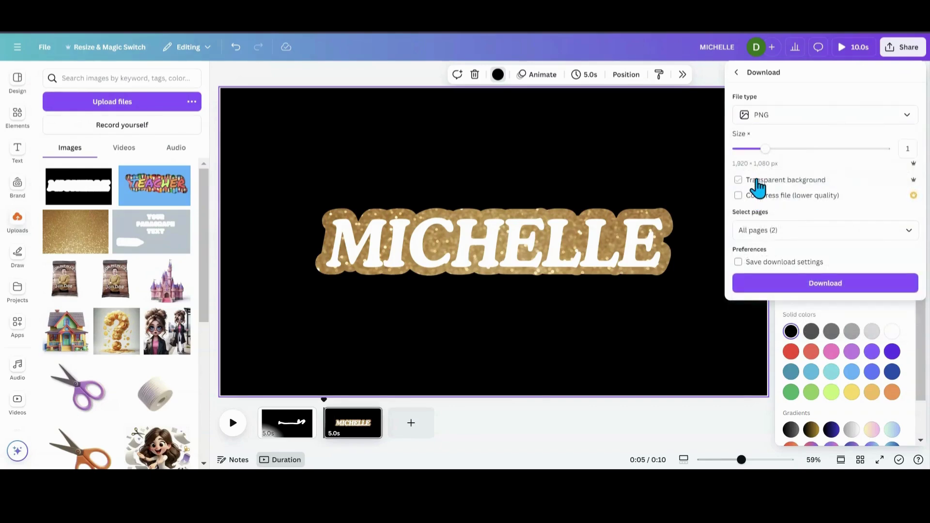
{"action": "left_click", "coordinate": [907, 232]}
{"action": "left_click", "coordinate": [909, 259]}
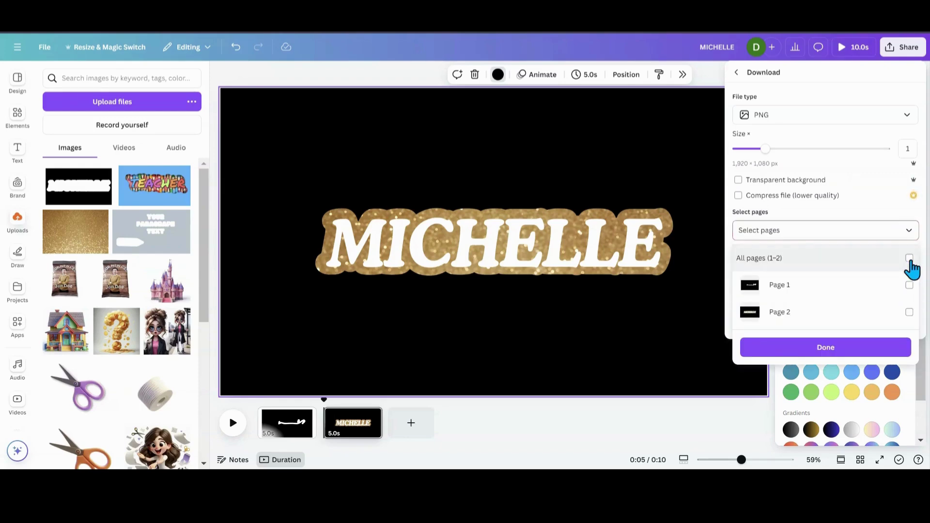
{"action": "left_click", "coordinate": [909, 313]}
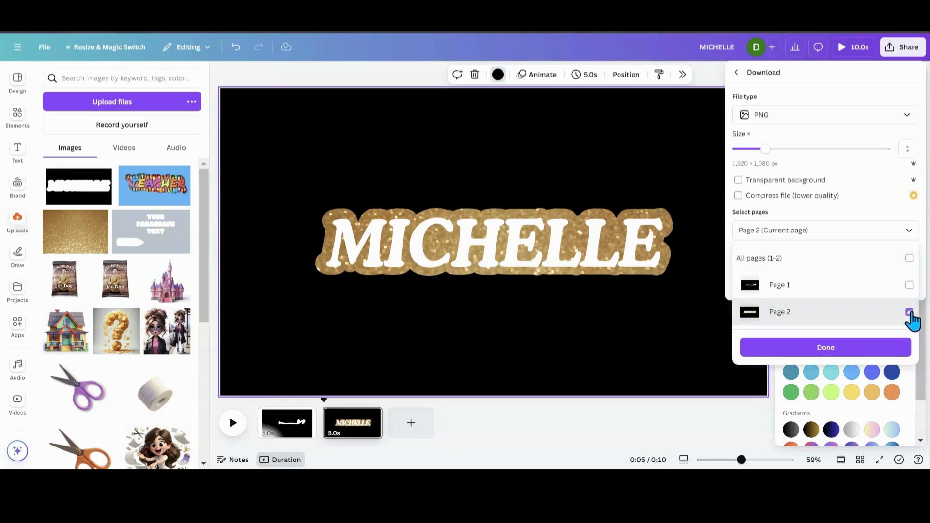
{"action": "left_click", "coordinate": [884, 349]}
{"action": "left_click", "coordinate": [834, 286]}
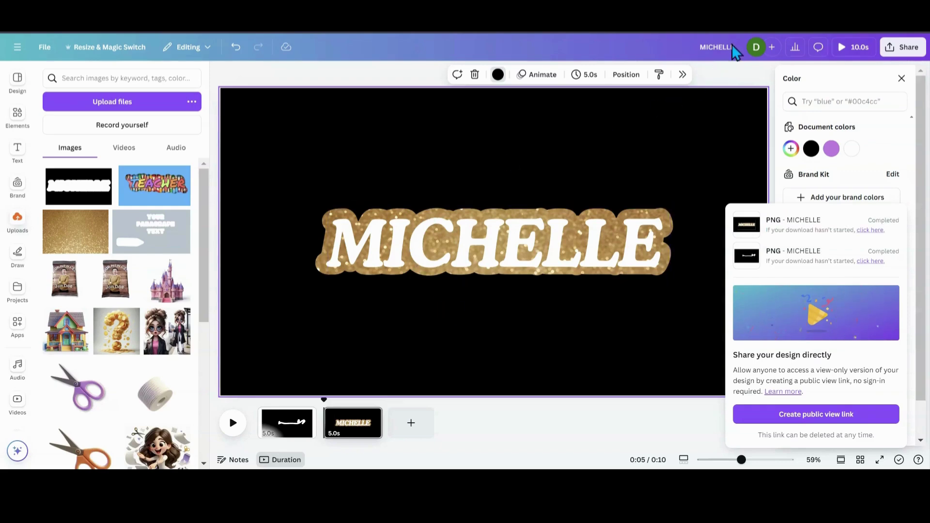
Add a third page with a purple background and place the exported glitter name image on it.
{"action": "left_click", "coordinate": [412, 426]}
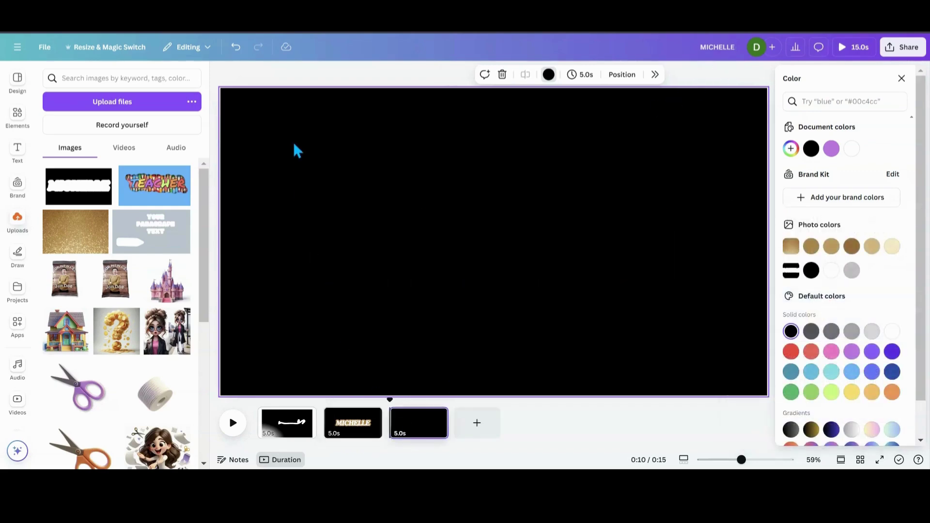
{"action": "left_click", "coordinate": [831, 148]}
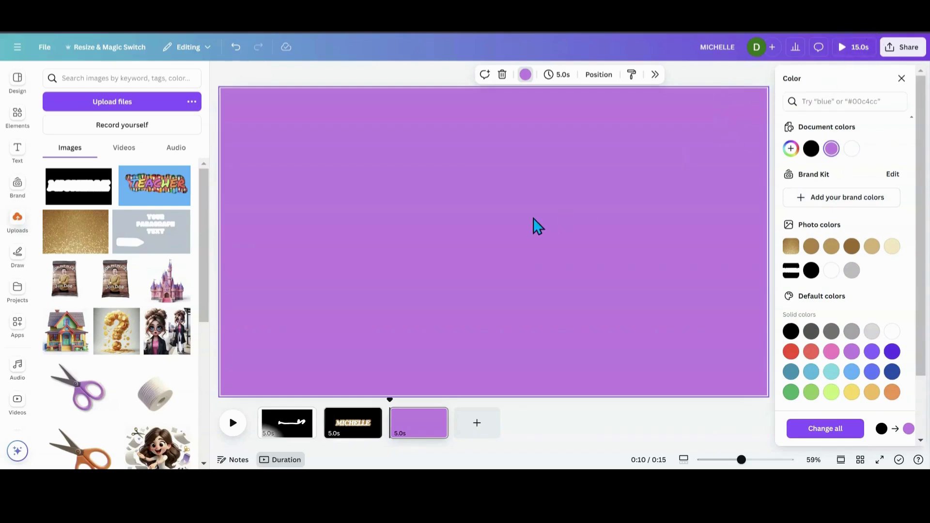
{"action": "left_click_drag", "start_coordinate": [654, 134], "coordinate": [430, 303]}
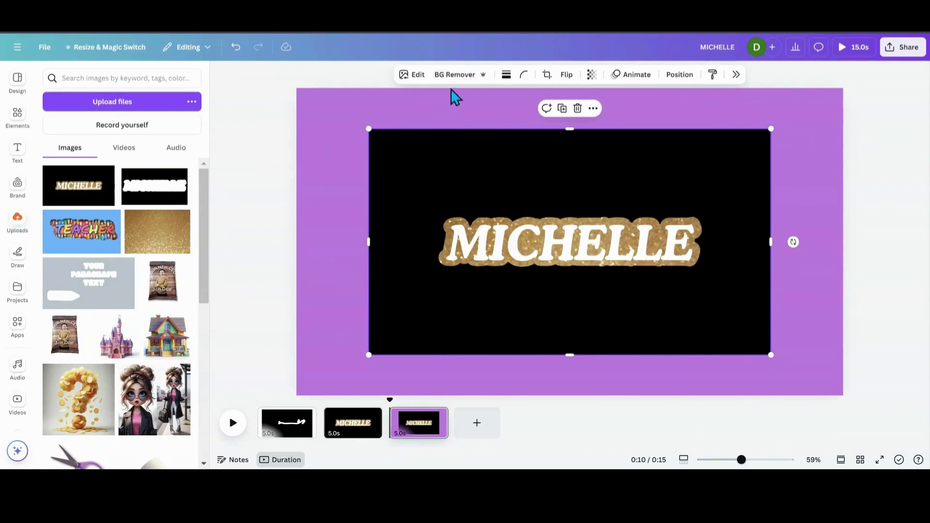
Remove the black background from the placed name image and crop away its empty space above and below the lettering.
{"action": "left_click", "coordinate": [450, 75]}
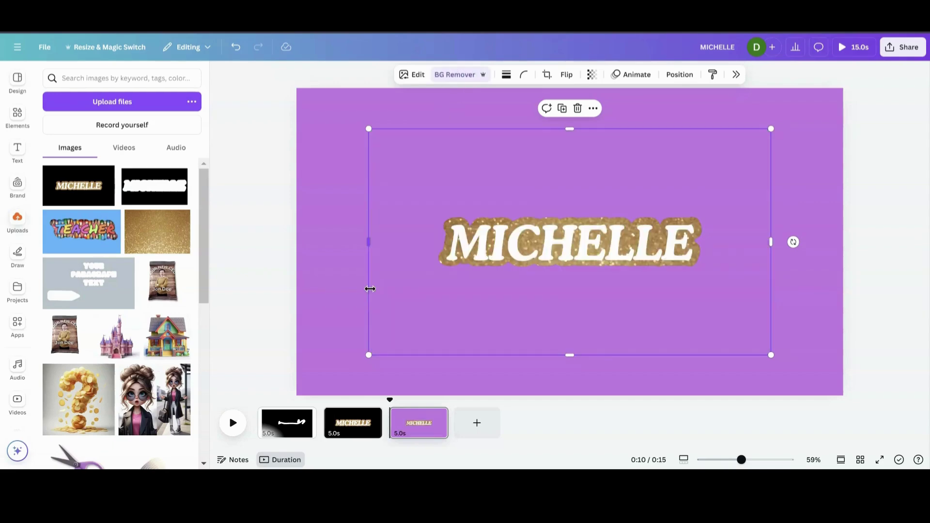
{"action": "left_click_drag", "start_coordinate": [521, 280], "coordinate": [515, 245]}
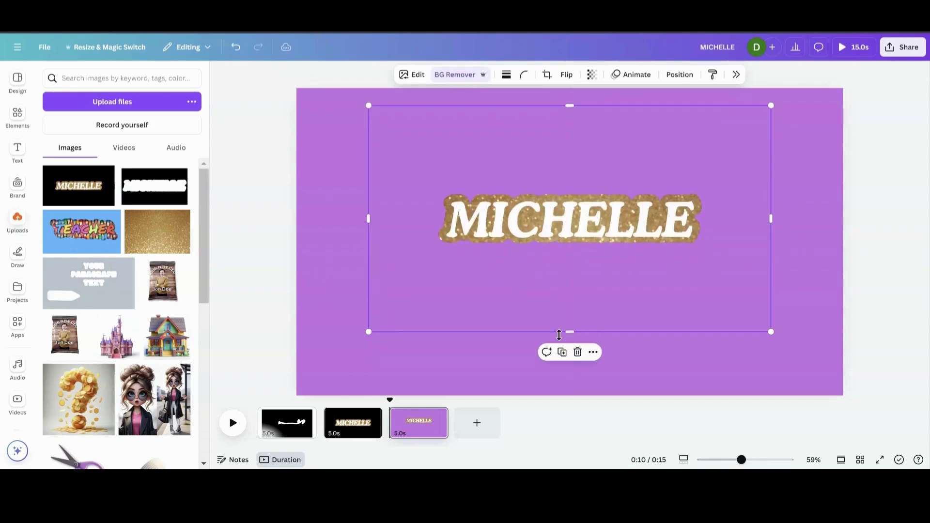
{"action": "left_click_drag", "start_coordinate": [564, 334], "coordinate": [565, 270]}
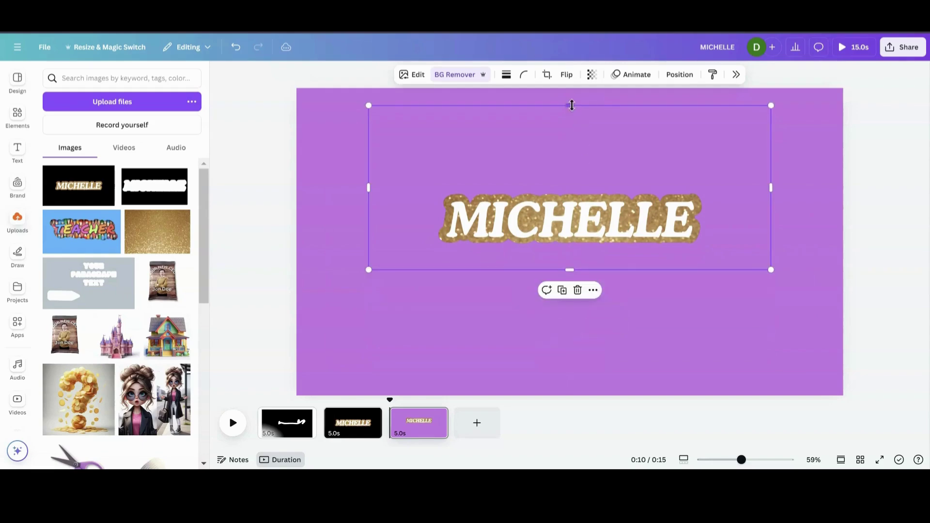
{"action": "left_click_drag", "start_coordinate": [571, 105], "coordinate": [562, 146]}
Add a square shape to the second page and fill it with the pale yellow-to-pink-purple gradient.
{"action": "left_click", "coordinate": [347, 422]}
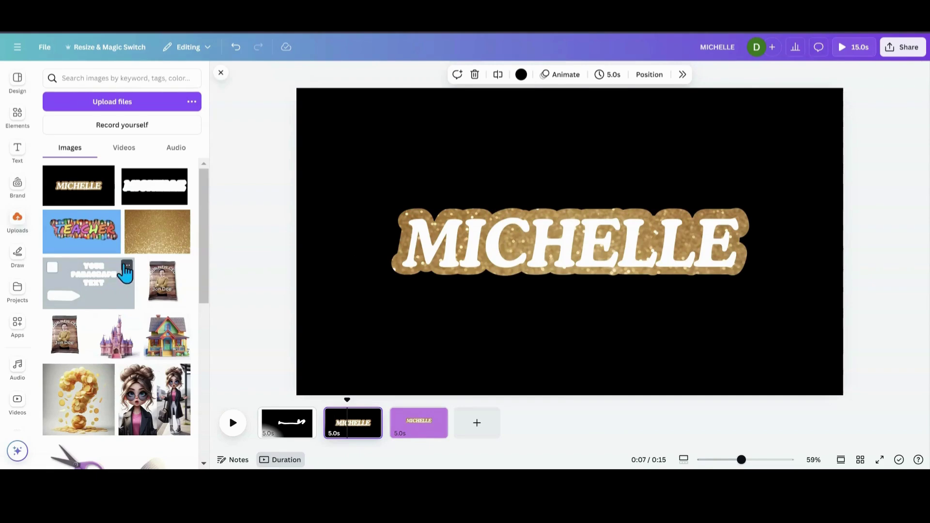
{"action": "left_click", "coordinate": [21, 123]}
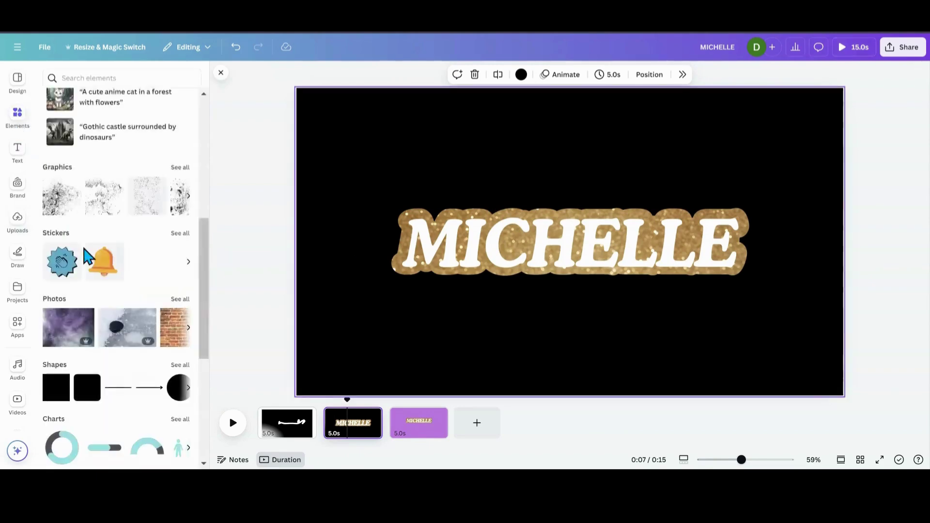
{"action": "left_click", "coordinate": [61, 397]}
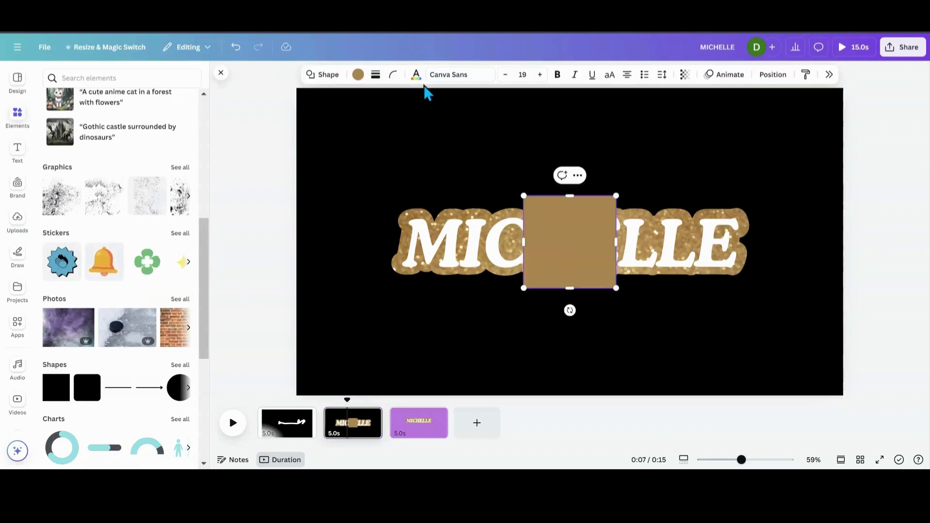
{"action": "left_click", "coordinate": [358, 75]}
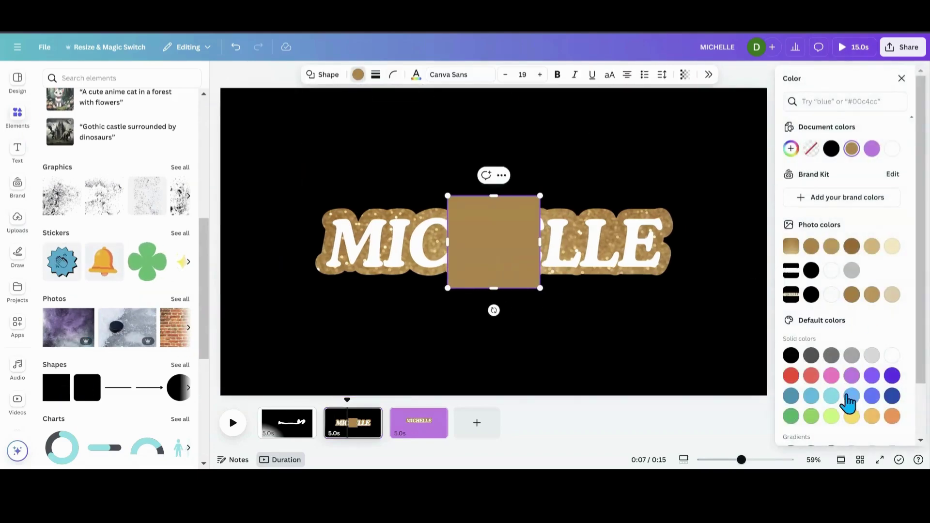
{"action": "scroll", "coordinate": [850, 399], "scroll_direction": "down", "scroll_amount": 2}
{"action": "left_click", "coordinate": [870, 395]}
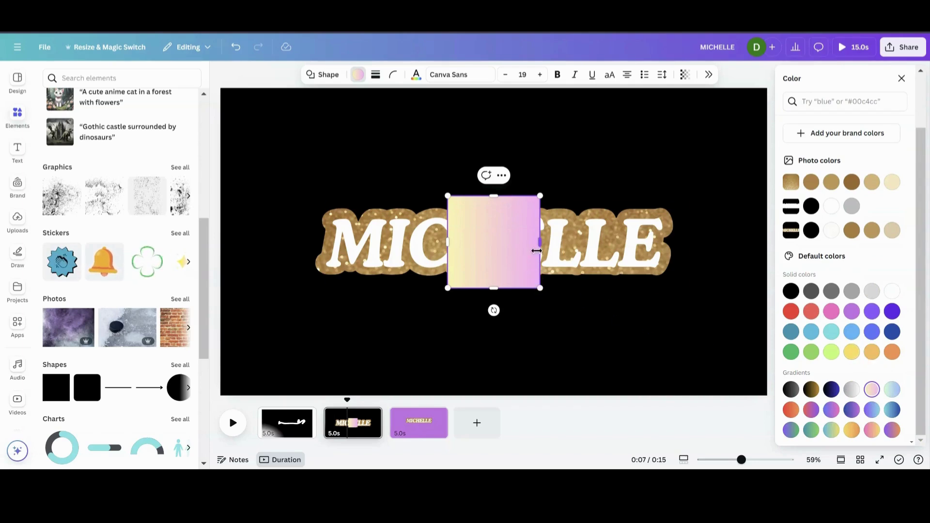
Widen the gradient shape to span the name, about 1290 by 324 px, and layer it directly beneath the black cutout image.
{"action": "left_click_drag", "start_coordinate": [540, 246], "coordinate": [701, 243]}
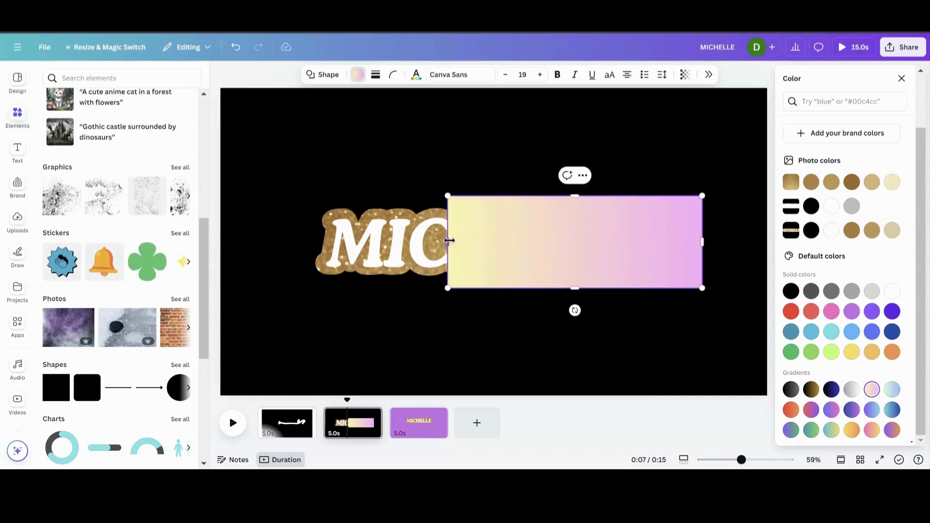
{"action": "left_click_drag", "start_coordinate": [448, 242], "coordinate": [298, 249]}
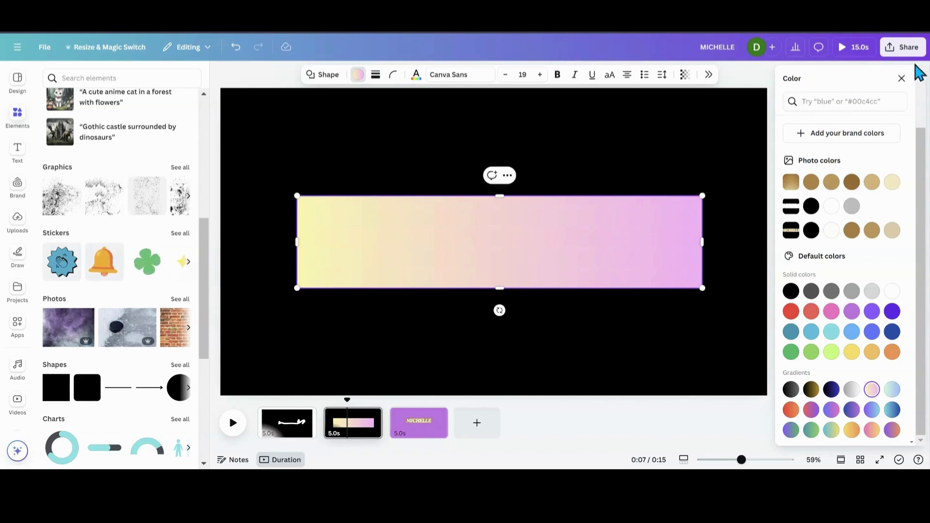
{"action": "left_click", "coordinate": [902, 79]}
{"action": "left_click", "coordinate": [776, 76]}
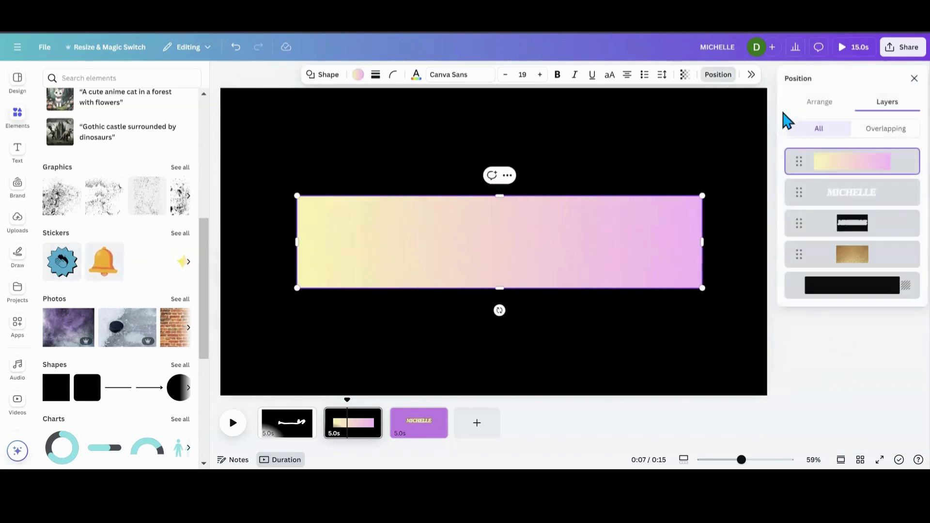
{"action": "left_click_drag", "start_coordinate": [839, 170], "coordinate": [841, 246]}
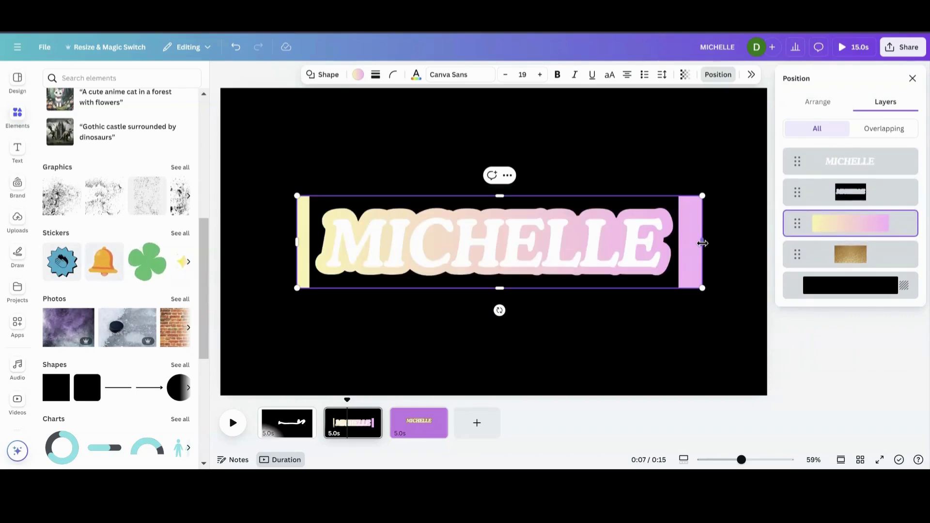
{"action": "left_click_drag", "start_coordinate": [702, 243], "coordinate": [678, 243]}
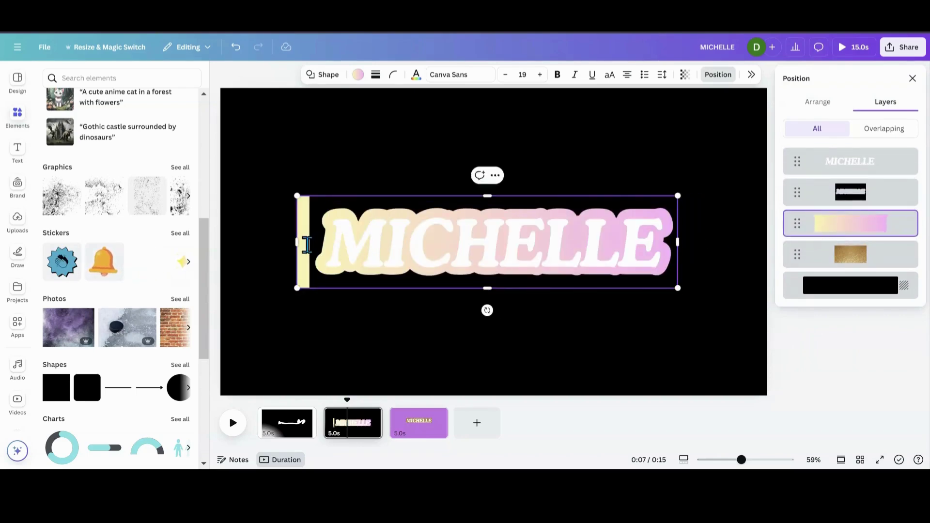
{"action": "left_click_drag", "start_coordinate": [299, 244], "coordinate": [314, 248]}
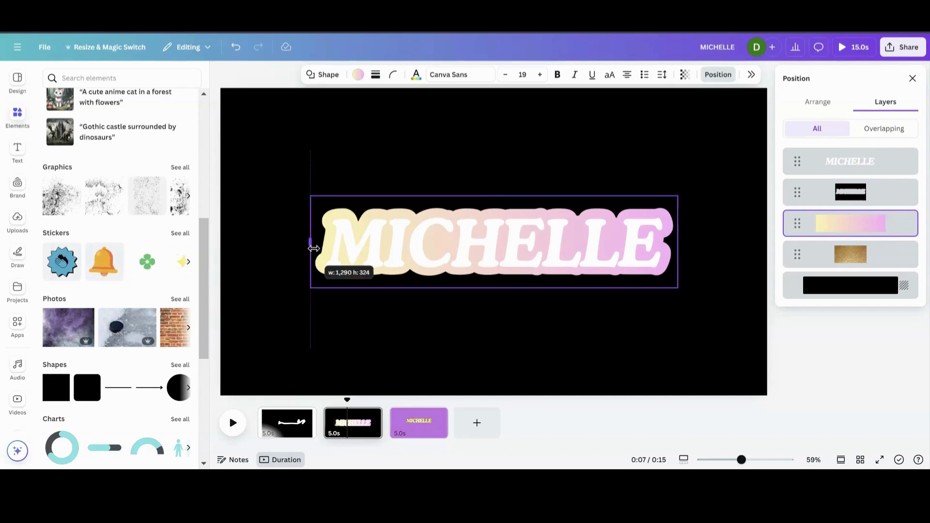
Apply a gray Outline effect with thickness 5 to the white name text.
{"action": "left_click", "coordinate": [417, 248]}
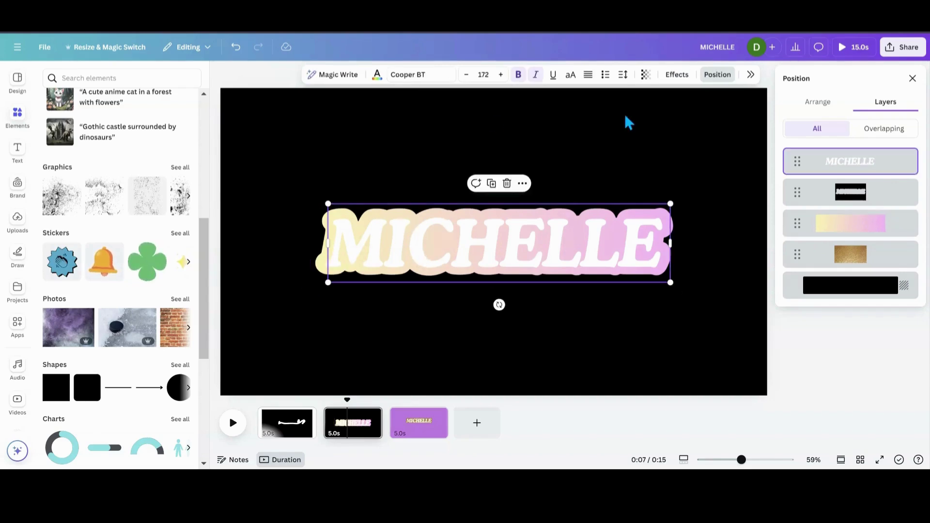
{"action": "left_click", "coordinate": [674, 79]}
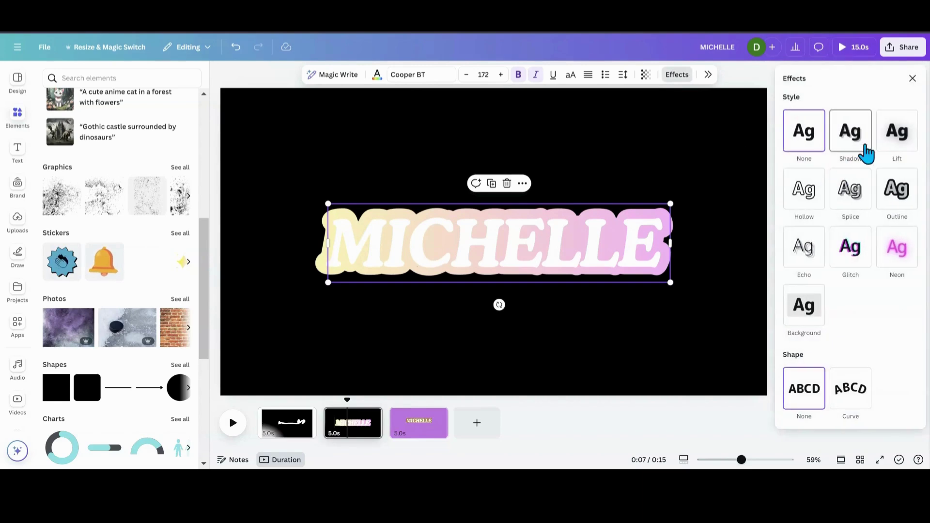
{"action": "left_click", "coordinate": [894, 208]}
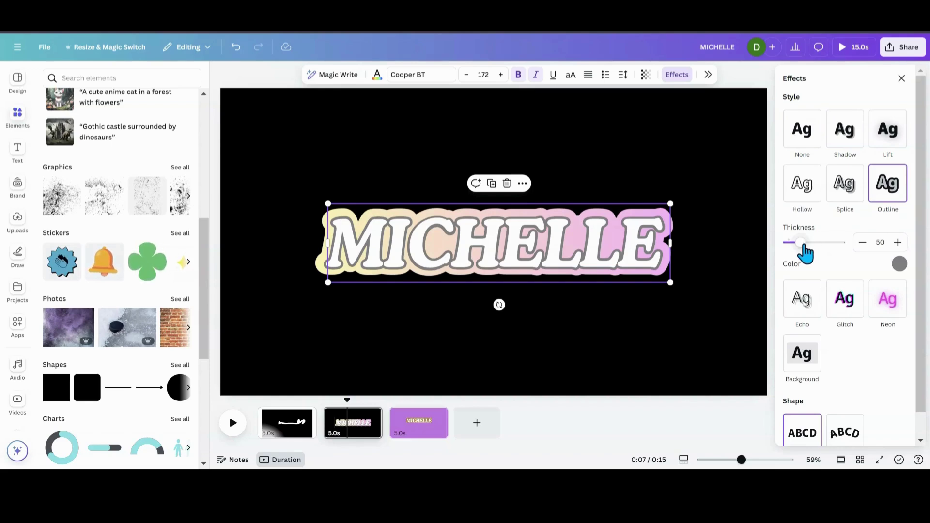
{"action": "left_click_drag", "start_coordinate": [803, 245], "coordinate": [788, 251]}
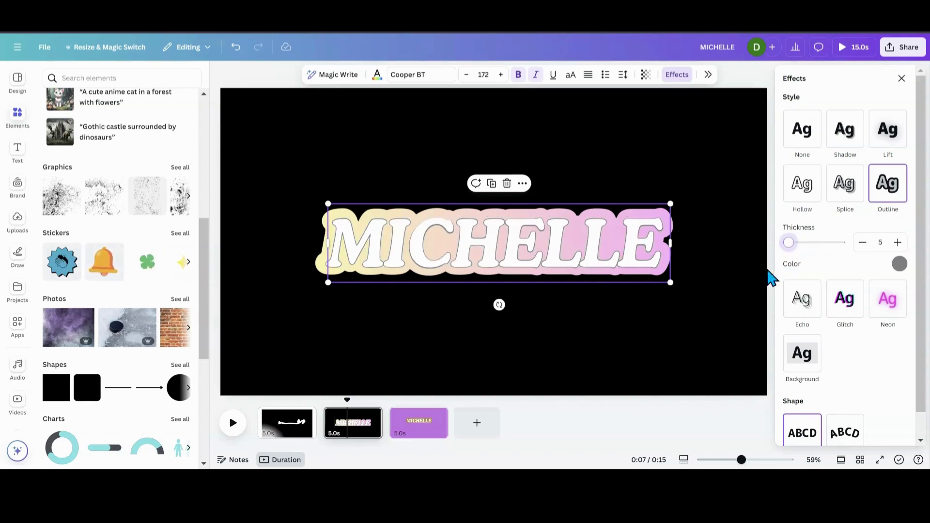
Crop the bottom edge of the black cutout image to hide the thin line below the name.
{"action": "left_click", "coordinate": [330, 339]}
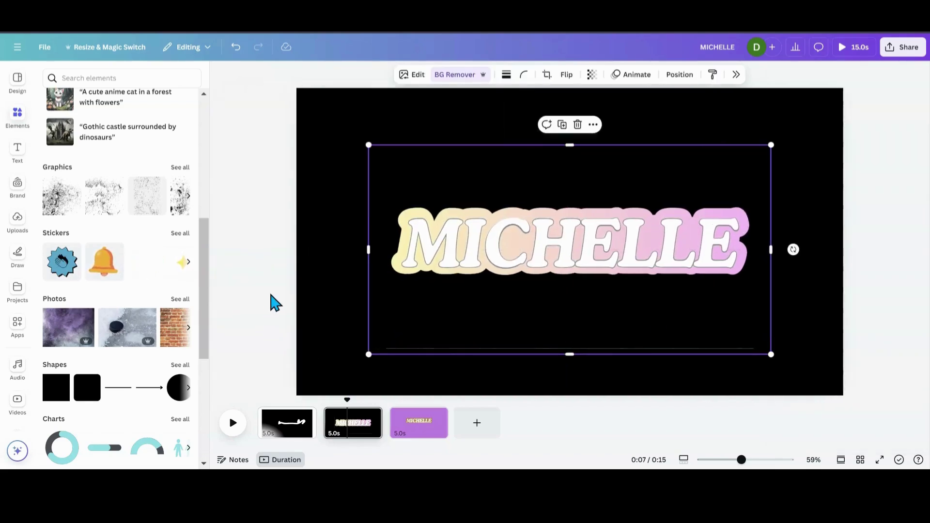
{"action": "left_click", "coordinate": [271, 297]}
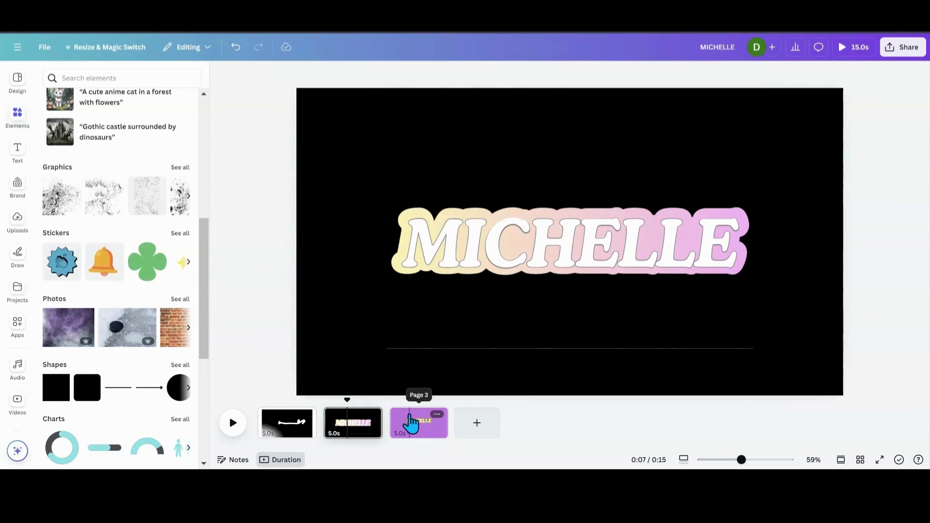
{"action": "left_click", "coordinate": [472, 343]}
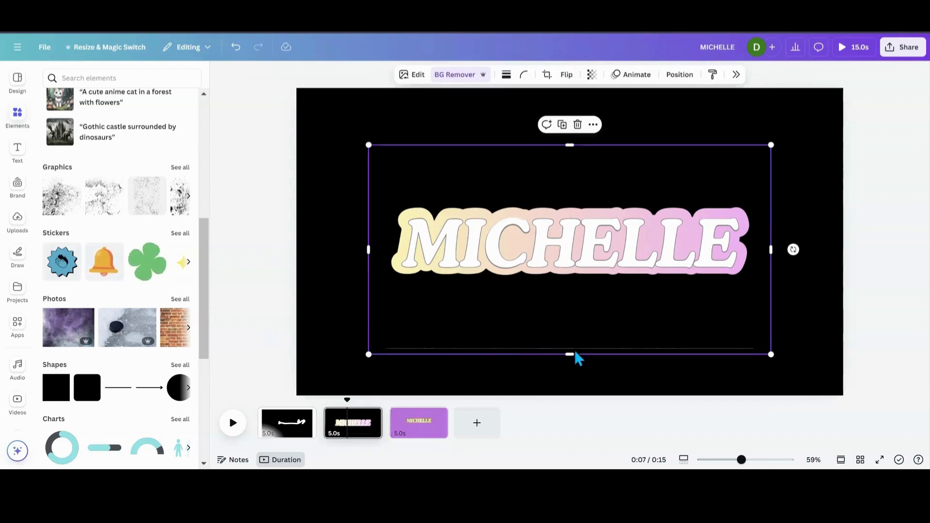
{"action": "left_click_drag", "start_coordinate": [570, 355], "coordinate": [568, 348]}
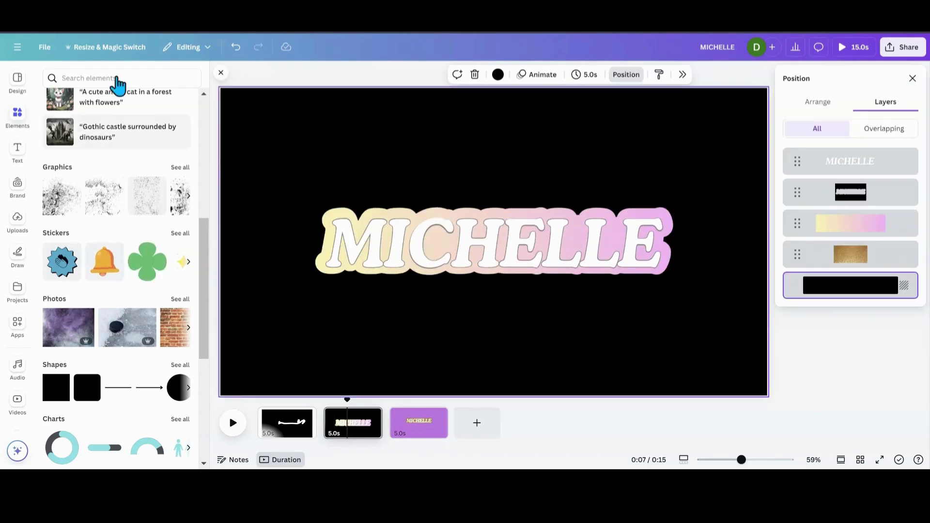
Download only the current page, page 2, as a PNG file.
{"action": "left_click", "coordinate": [45, 47]}
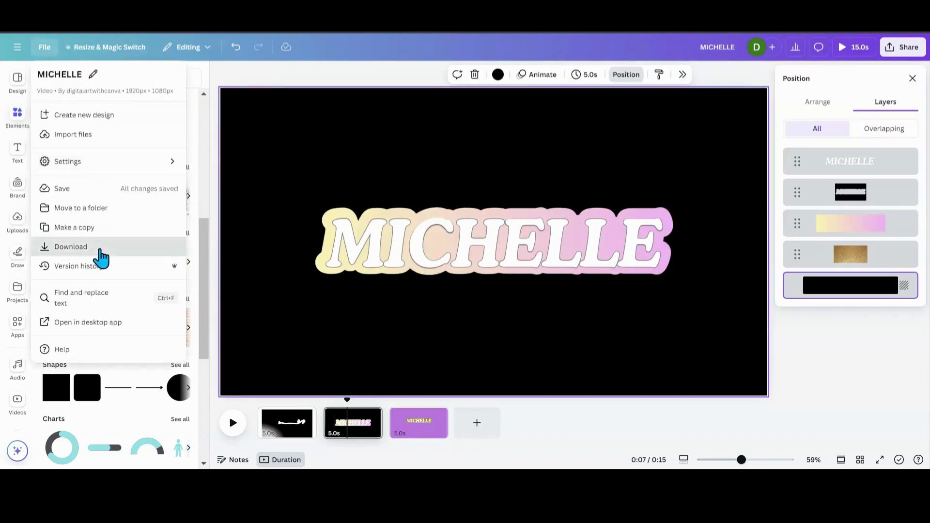
{"action": "left_click", "coordinate": [71, 247]}
{"action": "left_click", "coordinate": [907, 121]}
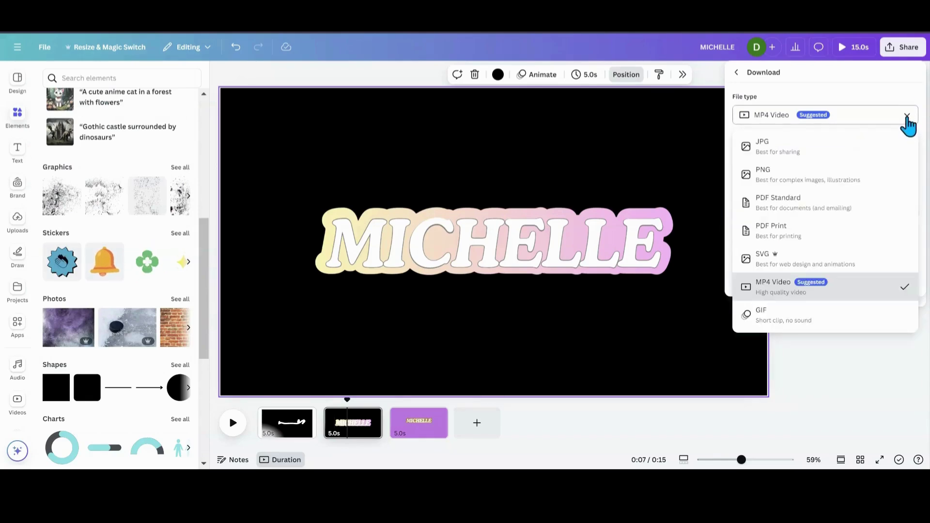
{"action": "left_click", "coordinate": [862, 174]}
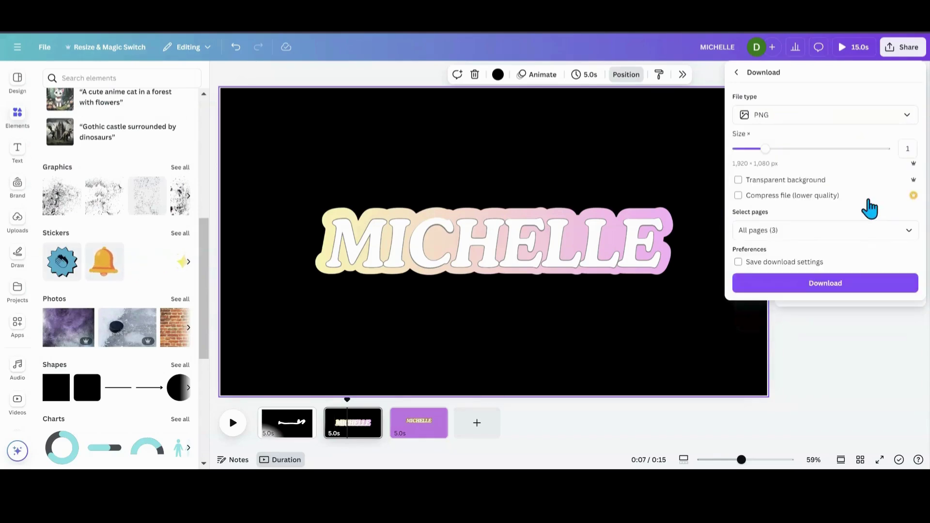
{"action": "left_click", "coordinate": [906, 239]}
{"action": "left_click", "coordinate": [900, 258]}
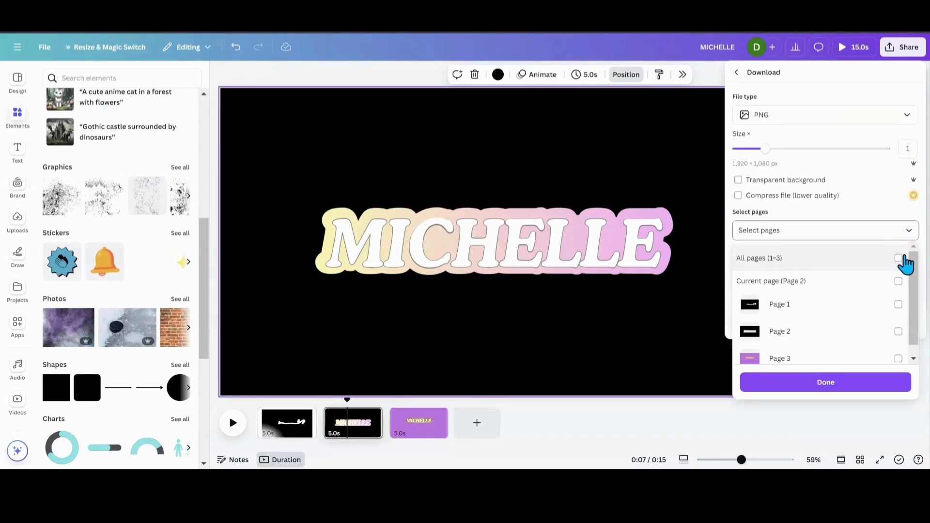
{"action": "left_click", "coordinate": [898, 282]}
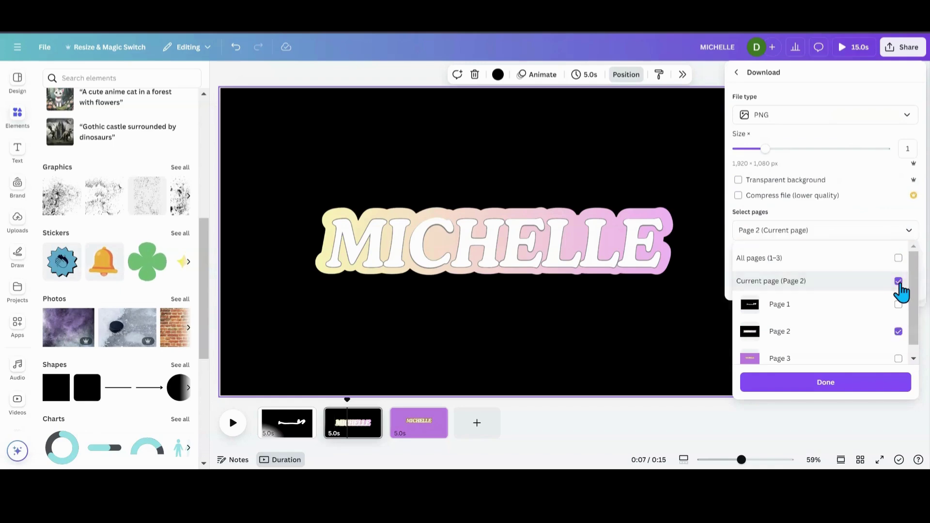
{"action": "left_click", "coordinate": [878, 386]}
{"action": "left_click", "coordinate": [843, 286]}
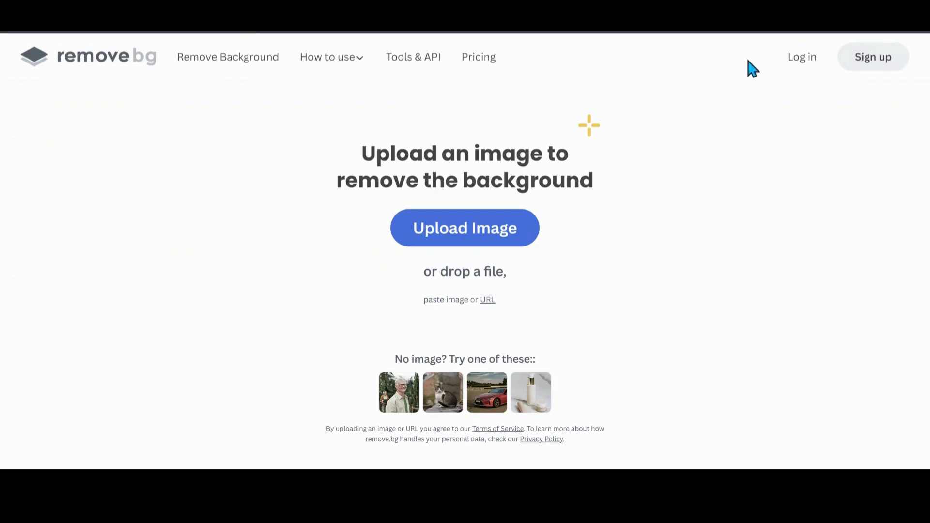
Switch to remove.bg, remove the downloaded PNG's background, and bring the transparent image into the second page of the Canva design.
{"action": "left_click_drag", "start_coordinate": [734, 49], "coordinate": [431, 250]}
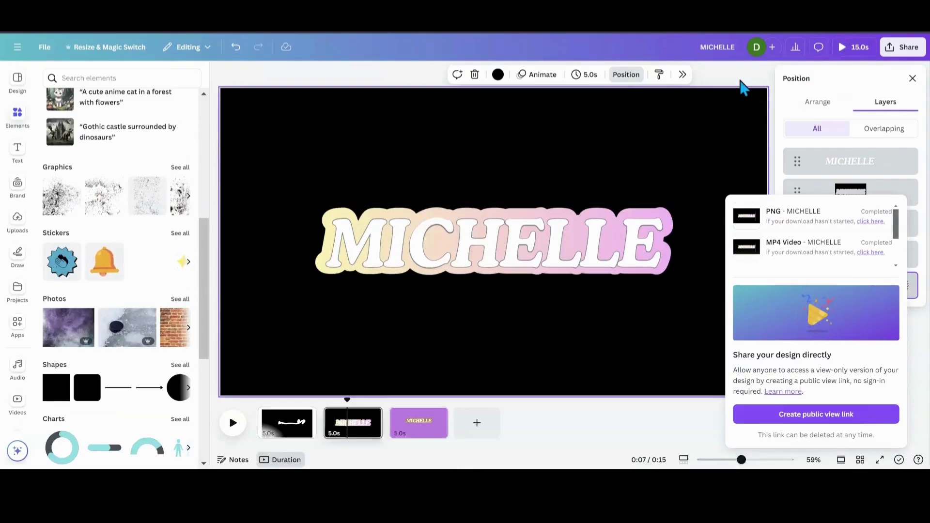
{"action": "left_click_drag", "start_coordinate": [727, 83], "coordinate": [302, 289]}
{"action": "left_click_drag", "start_coordinate": [388, 277], "coordinate": [344, 207]}
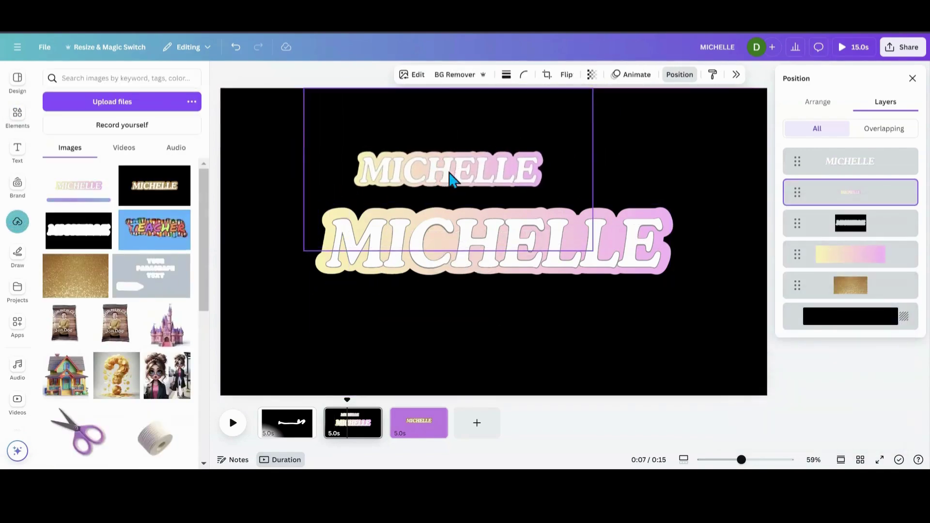
Place the transparent name image above the large name and crop the empty margin along its right edge.
{"action": "left_click_drag", "start_coordinate": [450, 178], "coordinate": [449, 181]}
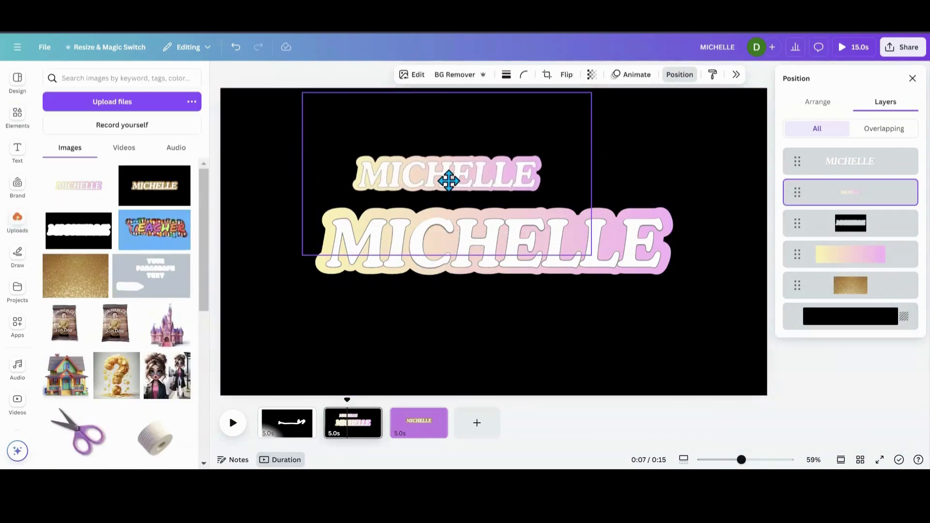
{"action": "left_click", "coordinate": [735, 75]}
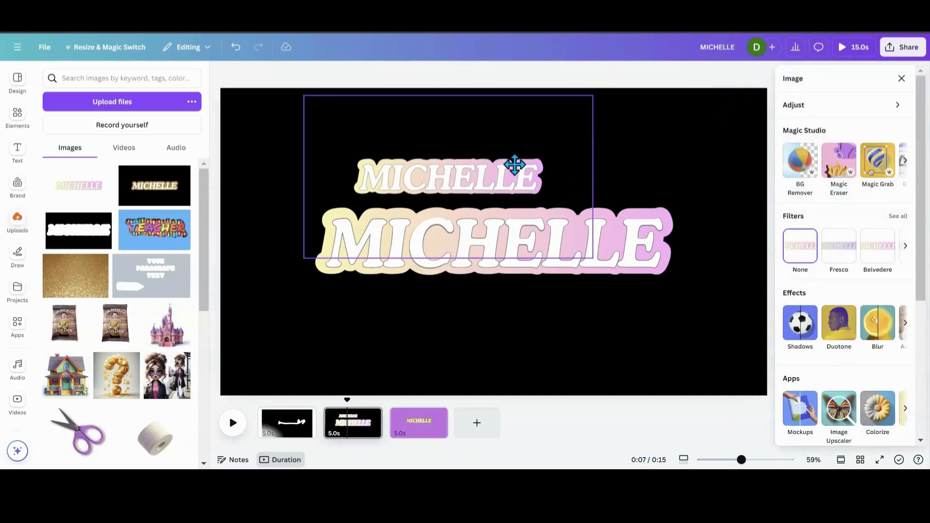
{"action": "left_click_drag", "start_coordinate": [515, 162], "coordinate": [487, 158]}
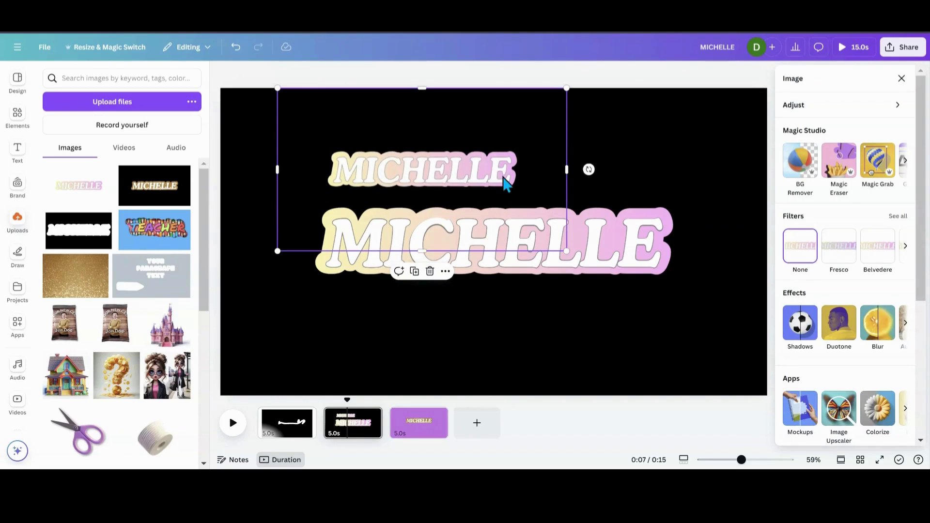
{"action": "left_click_drag", "start_coordinate": [566, 177], "coordinate": [521, 177]}
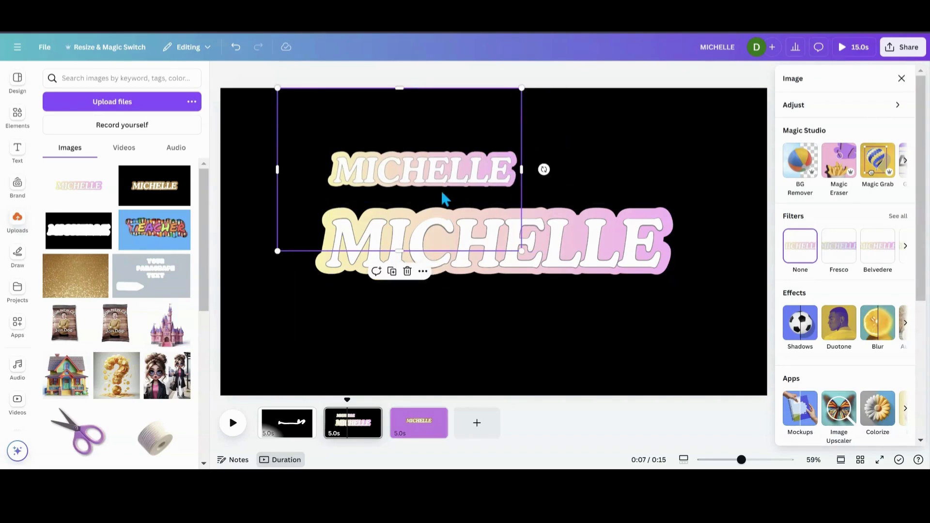
Delete the gold glitter name graphic from the purple third page.
{"action": "left_click", "coordinate": [432, 435]}
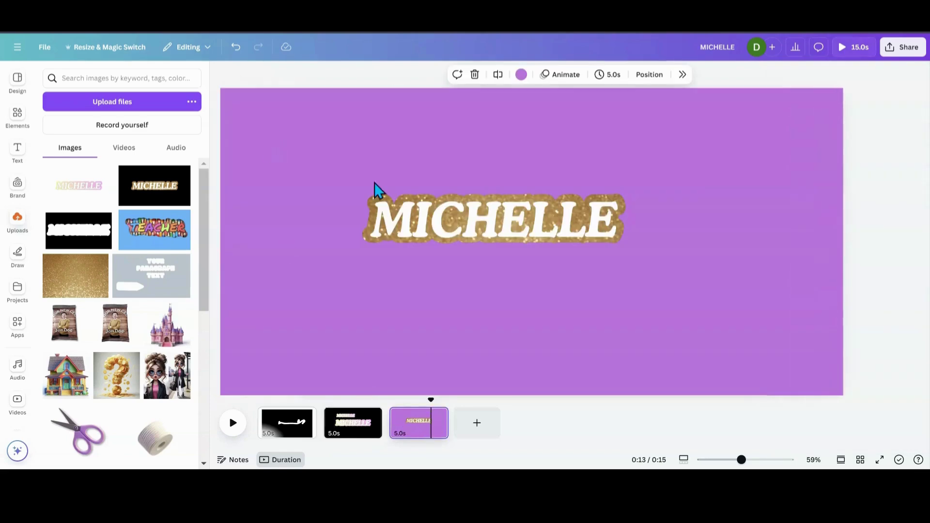
{"action": "left_click", "coordinate": [520, 234]}
{"action": "left_click", "coordinate": [577, 127]}
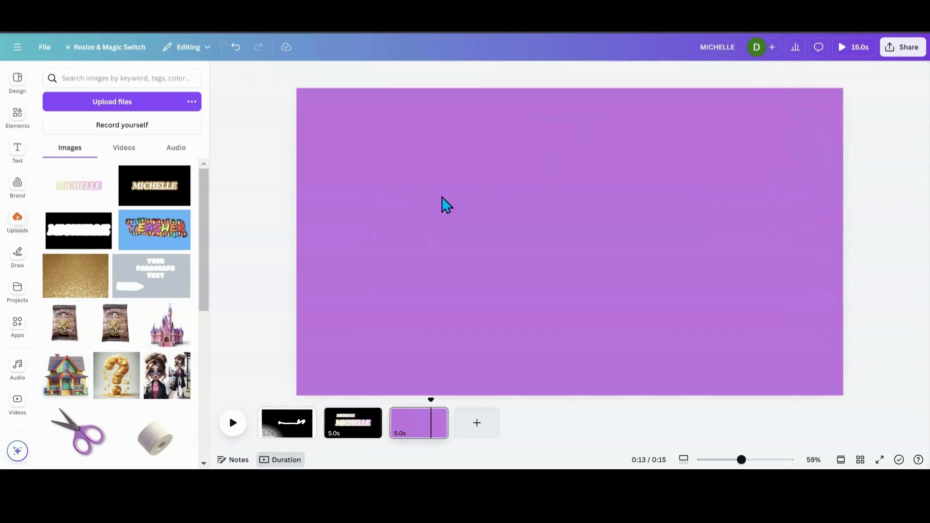
Add the recently used yellow pencil graphic to the empty purple page.
{"action": "left_click", "coordinate": [16, 123]}
{"action": "left_click", "coordinate": [16, 124]}
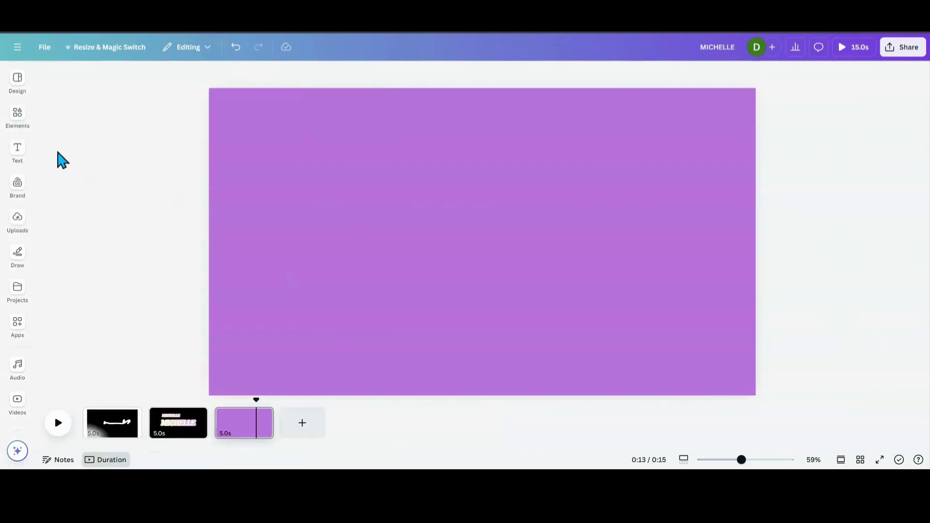
{"action": "left_click", "coordinate": [18, 125]}
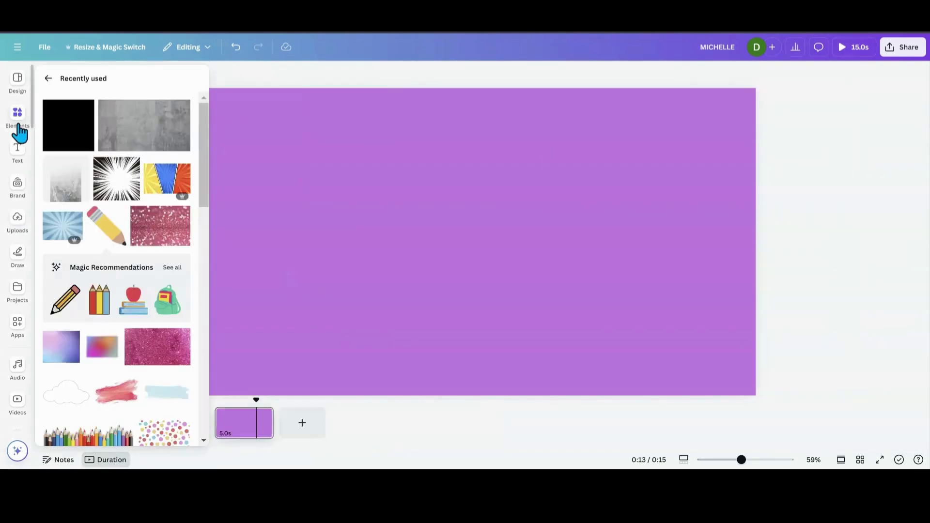
{"action": "left_click", "coordinate": [103, 242]}
{"action": "left_click", "coordinate": [457, 255]}
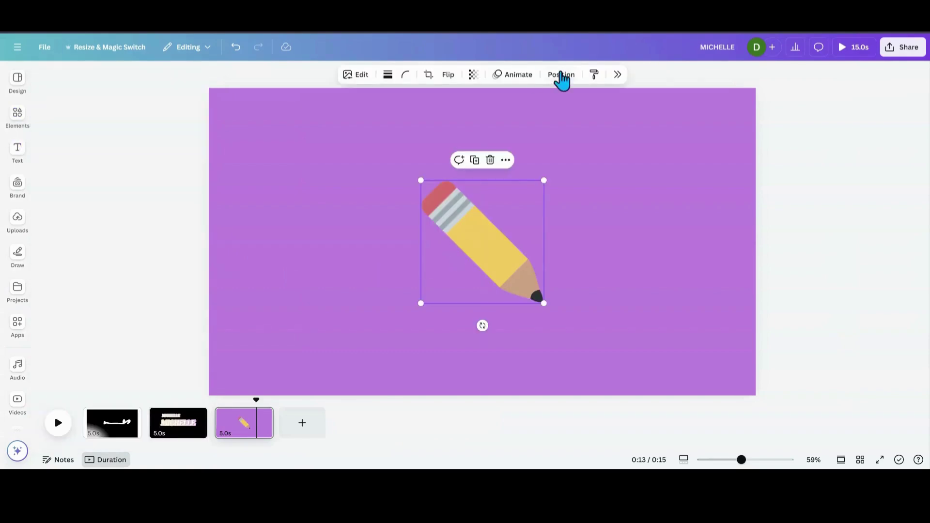
Apply an Outline shadow to the pencil, increase its size, and color it white (#FFFFFF).
{"action": "left_click", "coordinate": [362, 76]}
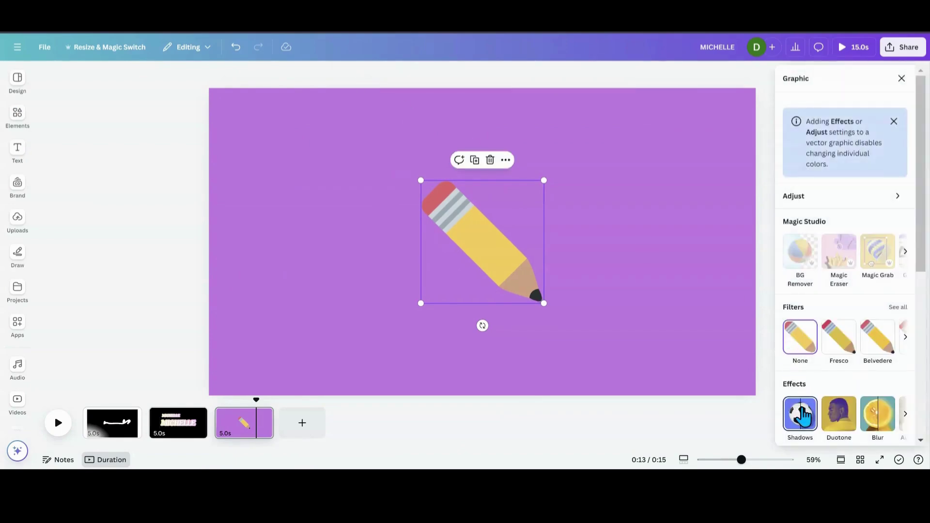
{"action": "left_click", "coordinate": [803, 420]}
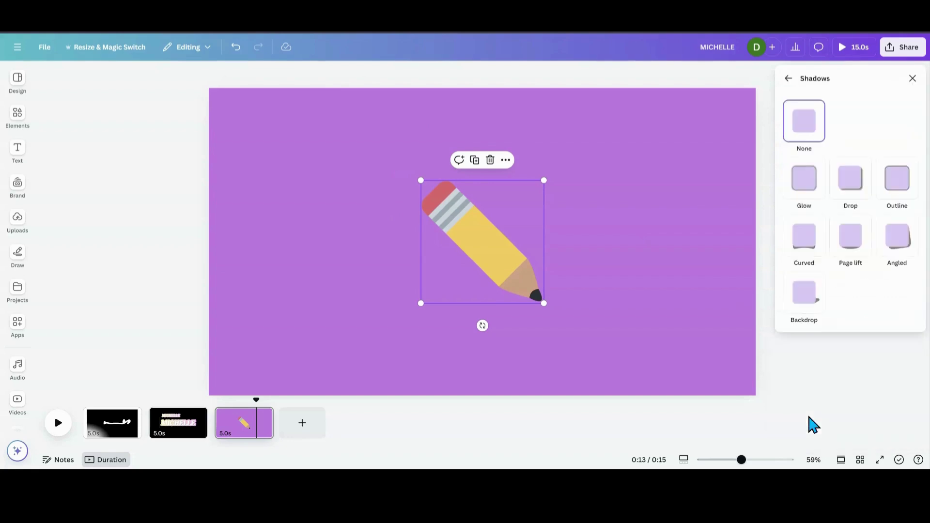
{"action": "left_click", "coordinate": [897, 192]}
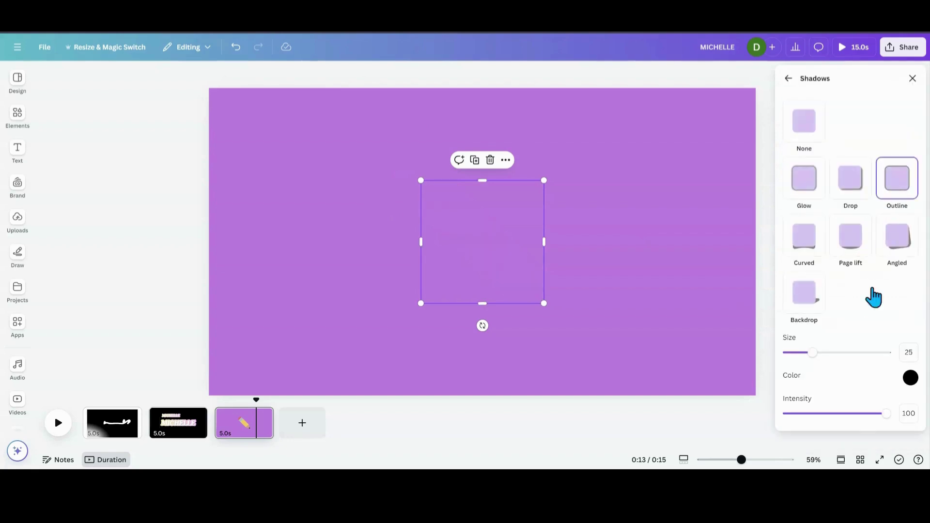
{"action": "left_click_drag", "start_coordinate": [832, 358], "coordinate": [896, 363]}
{"action": "left_click", "coordinate": [910, 378]}
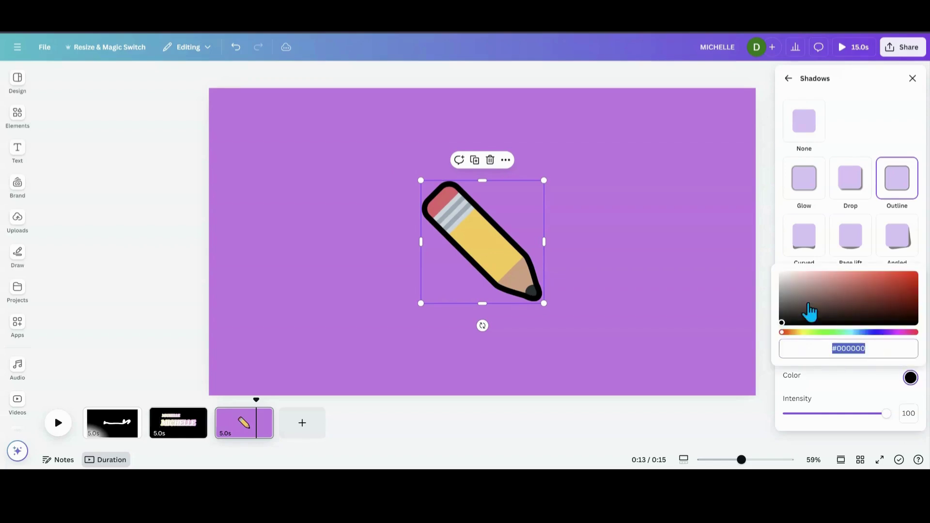
{"action": "left_click_drag", "start_coordinate": [782, 322], "coordinate": [781, 274]}
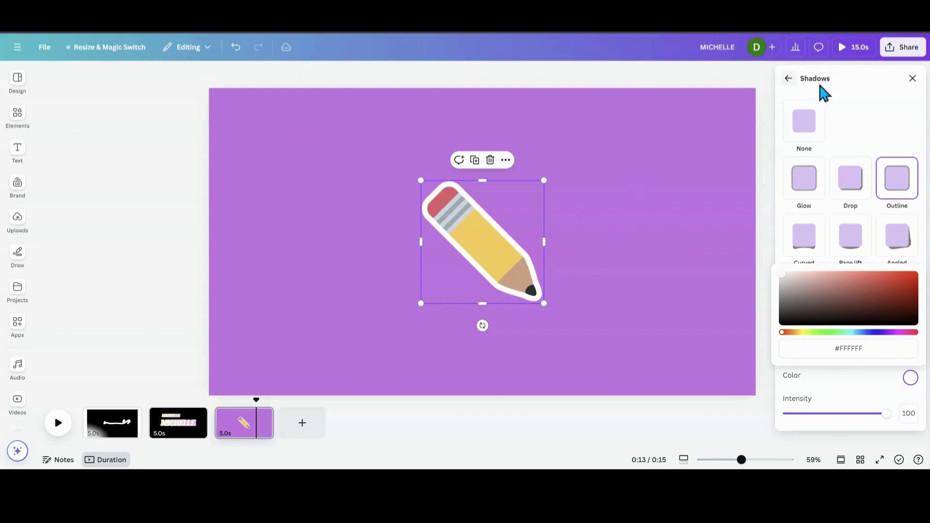
{"action": "left_click", "coordinate": [912, 79]}
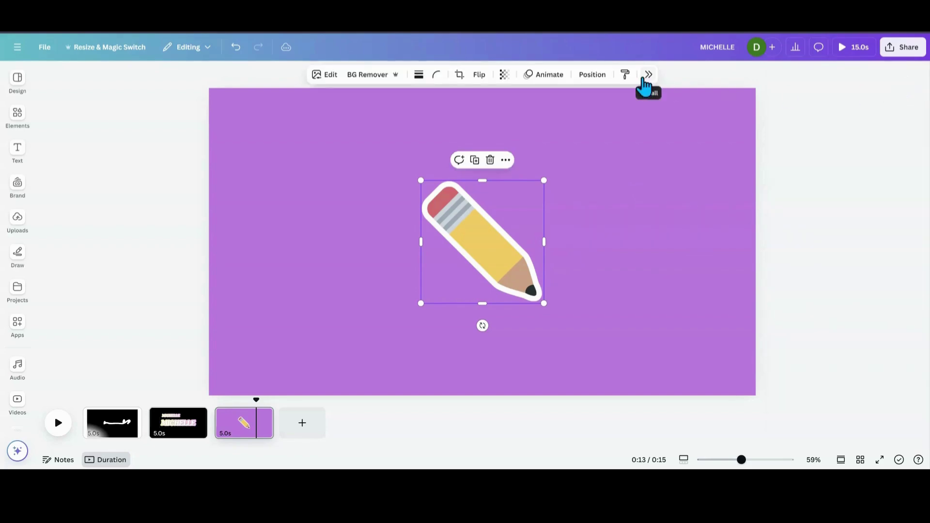
Turn the pencil into a solid white silhouette using a Custom duotone with highlights and shadows both set to #FFFFFF.
{"action": "left_click", "coordinate": [331, 76]}
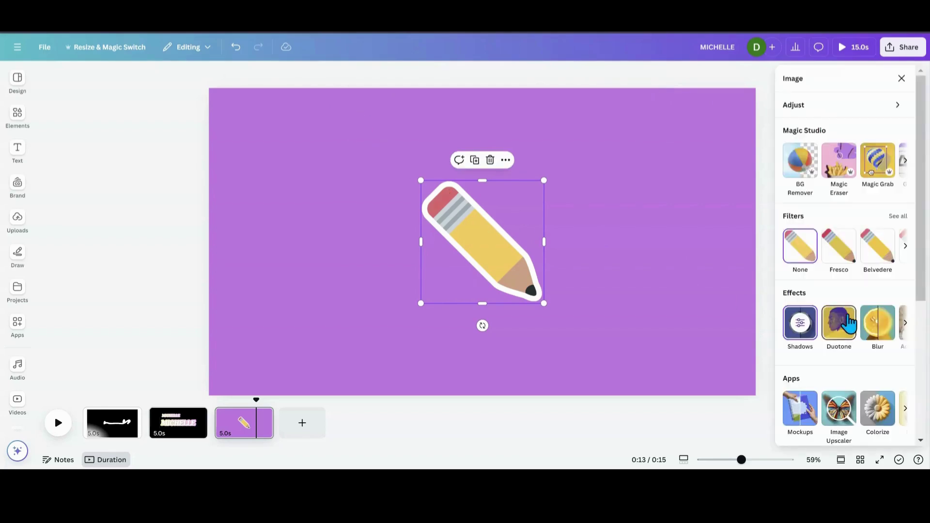
{"action": "left_click", "coordinate": [847, 322]}
{"action": "left_click", "coordinate": [794, 181]}
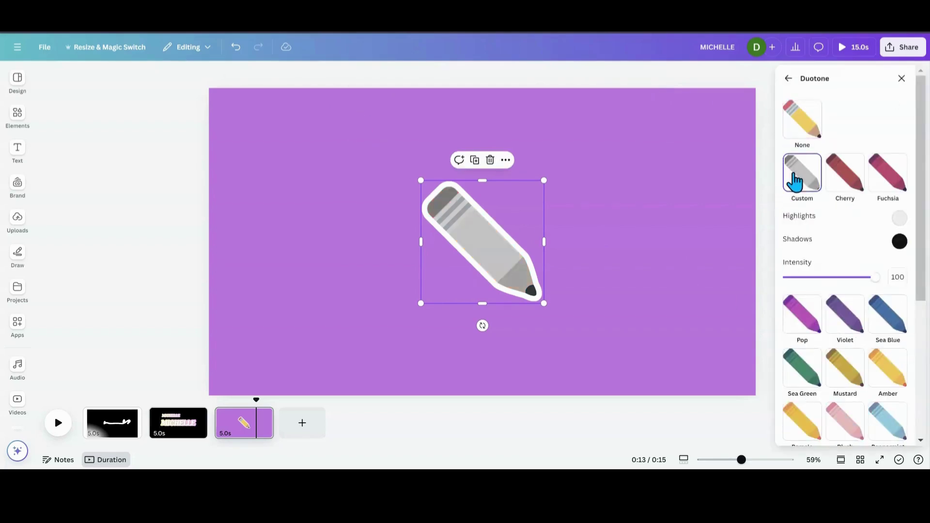
{"action": "left_click", "coordinate": [897, 220]}
{"action": "left_click", "coordinate": [786, 250]}
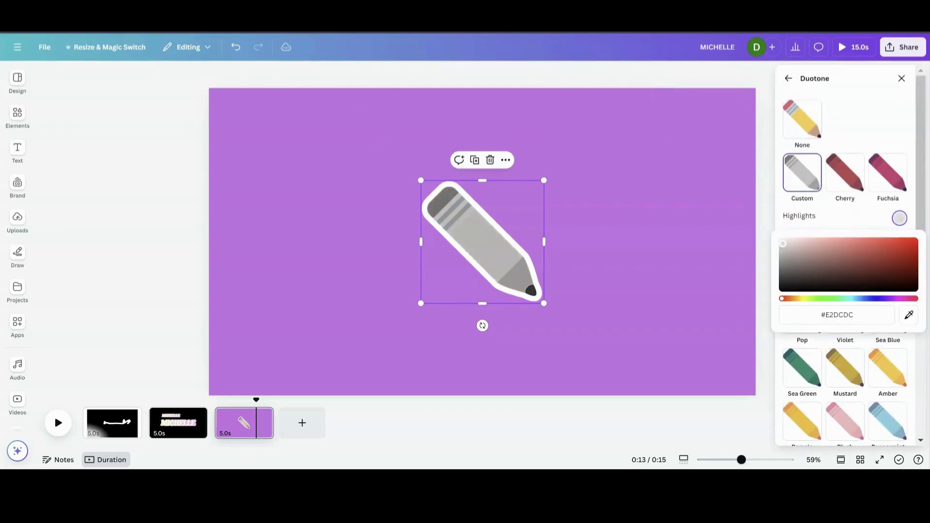
{"action": "left_click", "coordinate": [868, 213]}
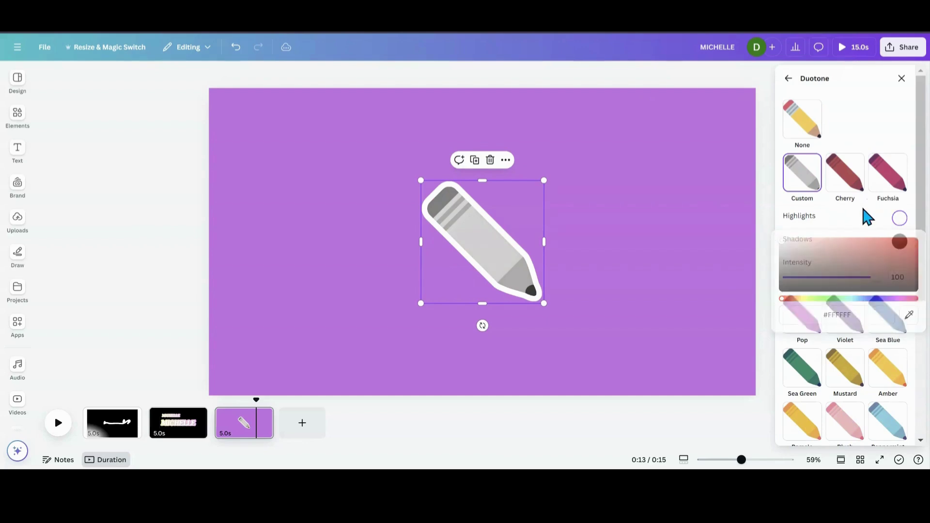
{"action": "left_click", "coordinate": [899, 241]}
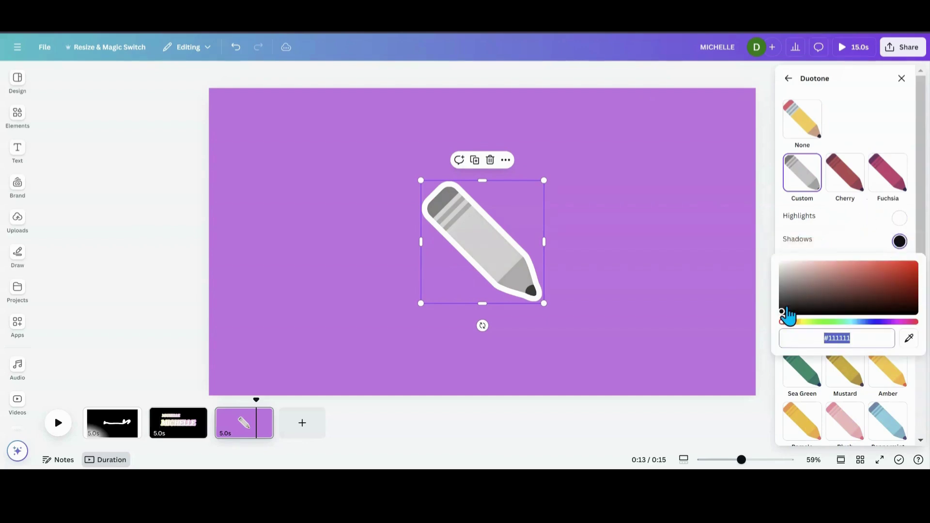
{"action": "left_click_drag", "start_coordinate": [783, 312], "coordinate": [766, 255]}
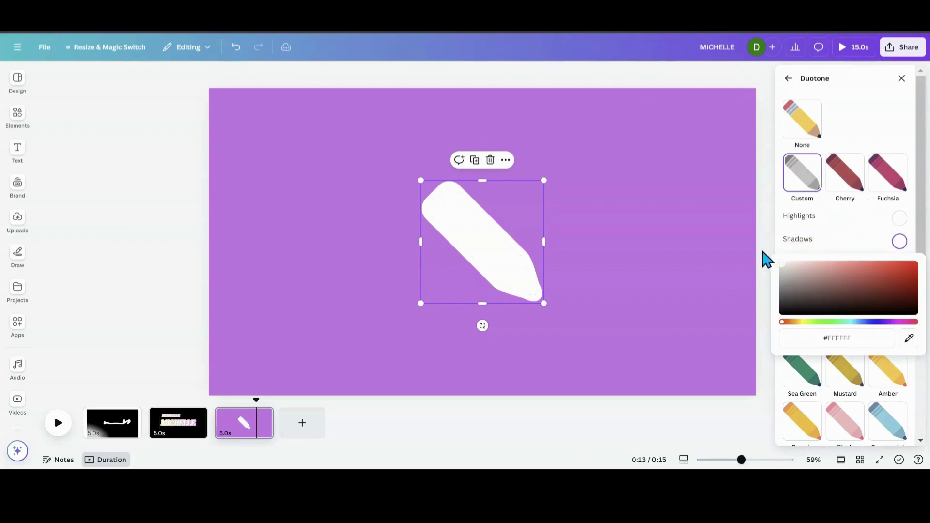
{"action": "left_click", "coordinate": [654, 271]}
{"action": "left_click_drag", "start_coordinate": [481, 283], "coordinate": [486, 288]}
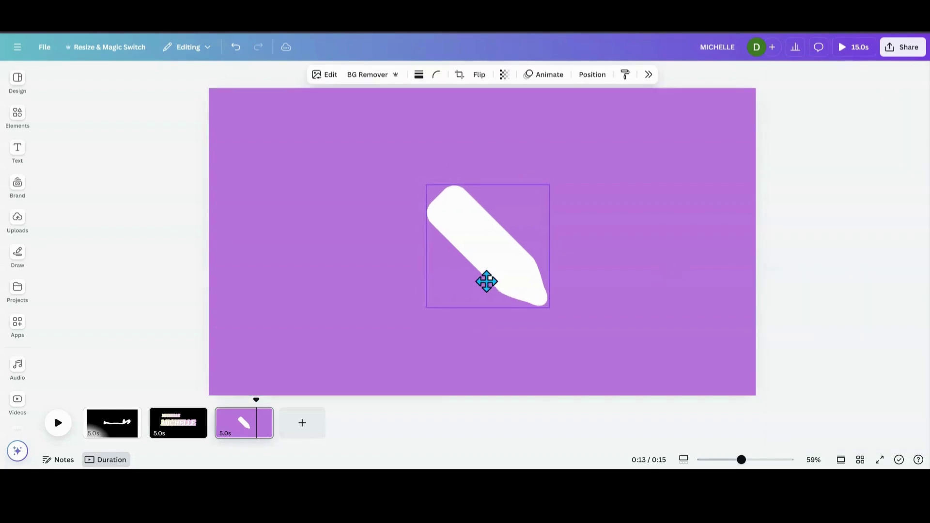
Change the third page's background color from the document colors to white.
{"action": "left_click", "coordinate": [275, 141]}
{"action": "left_click", "coordinate": [409, 75]}
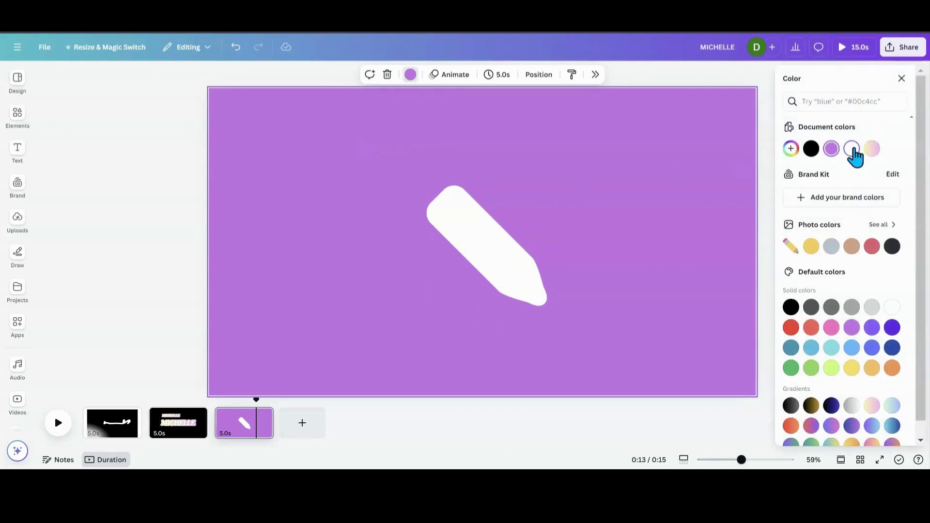
{"action": "left_click", "coordinate": [852, 150]}
Add a black square to the white page and layer it directly beneath the white pencil silhouette.
{"action": "left_click", "coordinate": [24, 122]}
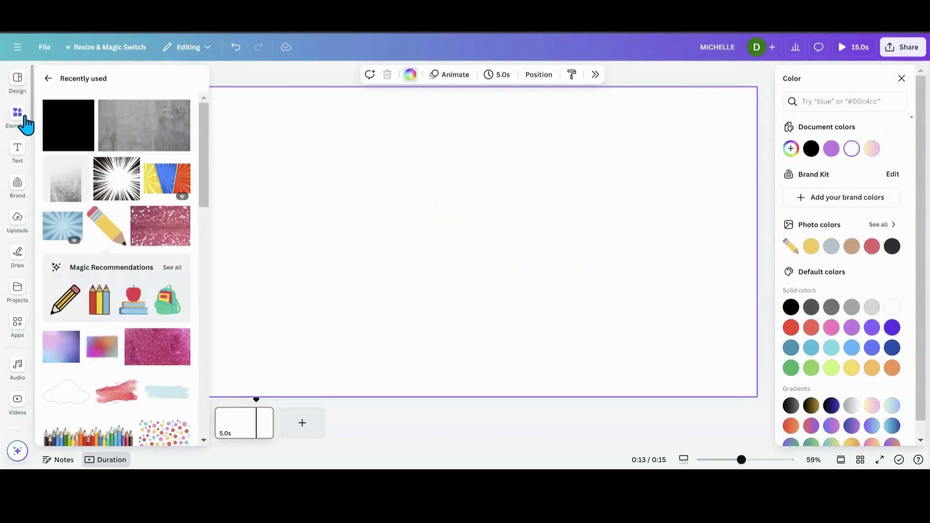
{"action": "left_click", "coordinate": [49, 128]}
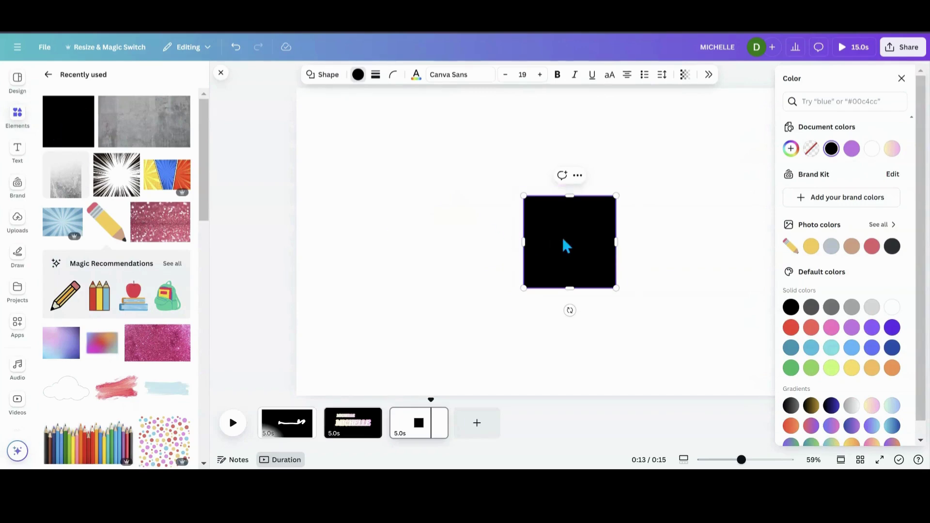
{"action": "left_click", "coordinate": [901, 78]}
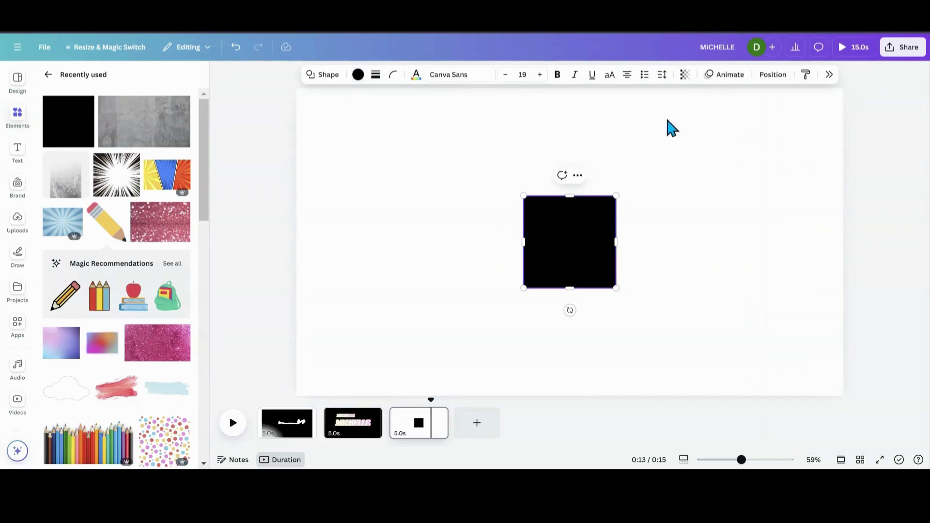
{"action": "left_click", "coordinate": [774, 75]}
{"action": "left_click_drag", "start_coordinate": [836, 158], "coordinate": [844, 201]}
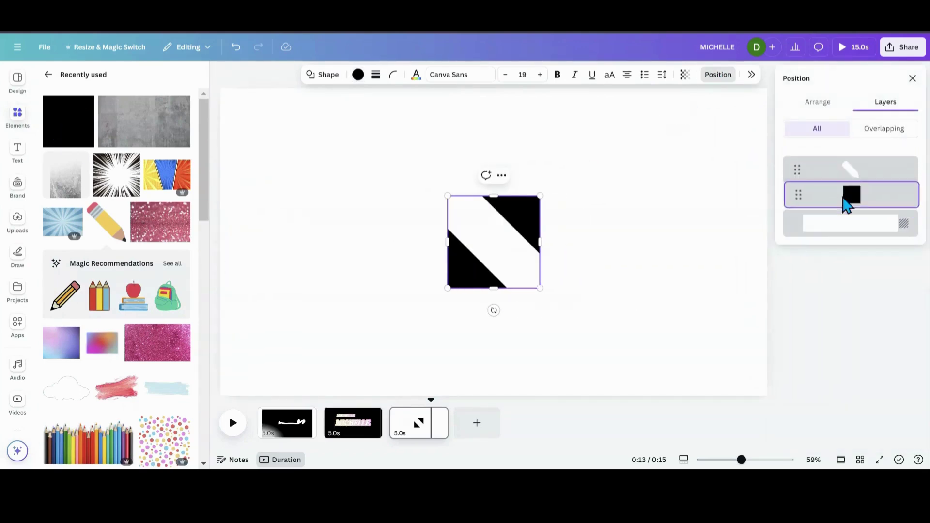
Stretch the black square into a wide rectangle around the pencil silhouette, leaving a white margin inside the page edges.
{"action": "left_click_drag", "start_coordinate": [541, 194], "coordinate": [767, 89]}
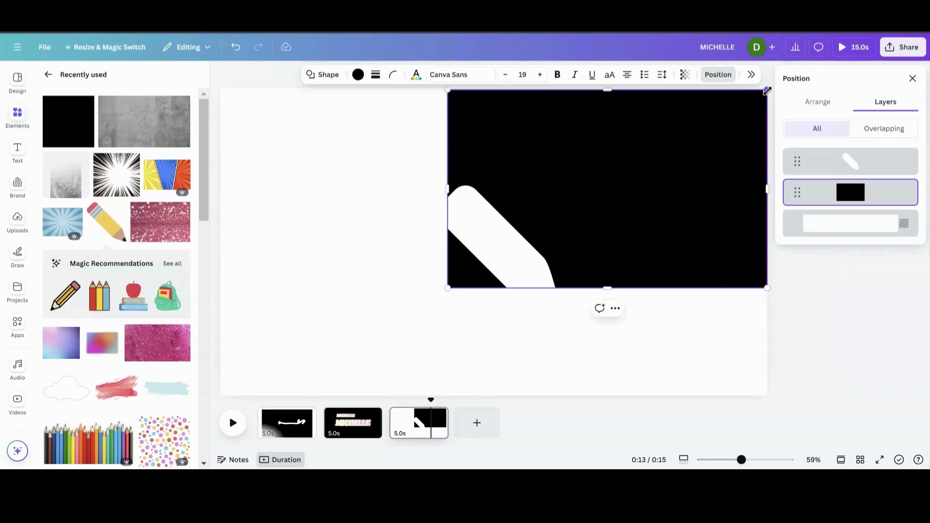
{"action": "left_click_drag", "start_coordinate": [448, 288], "coordinate": [228, 410]}
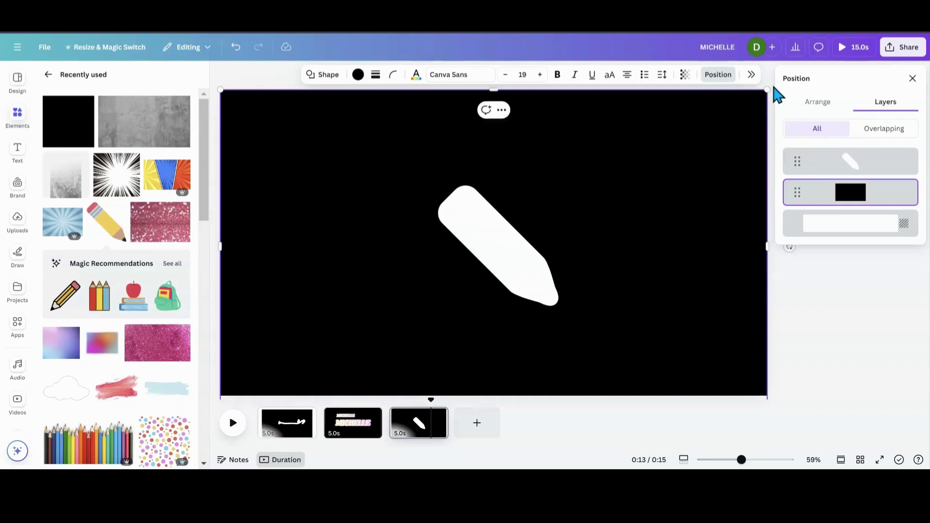
{"action": "left_click_drag", "start_coordinate": [764, 90], "coordinate": [753, 103]}
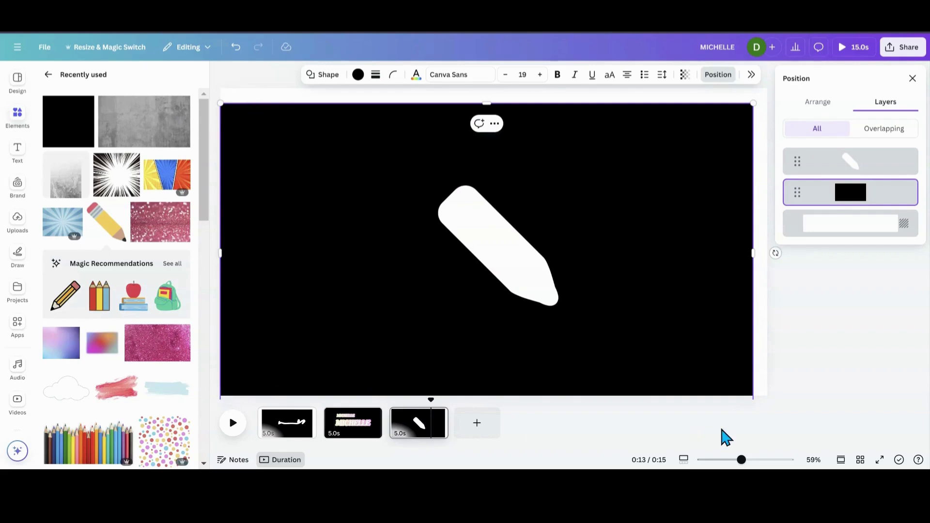
{"action": "left_click_drag", "start_coordinate": [748, 463], "coordinate": [740, 461]}
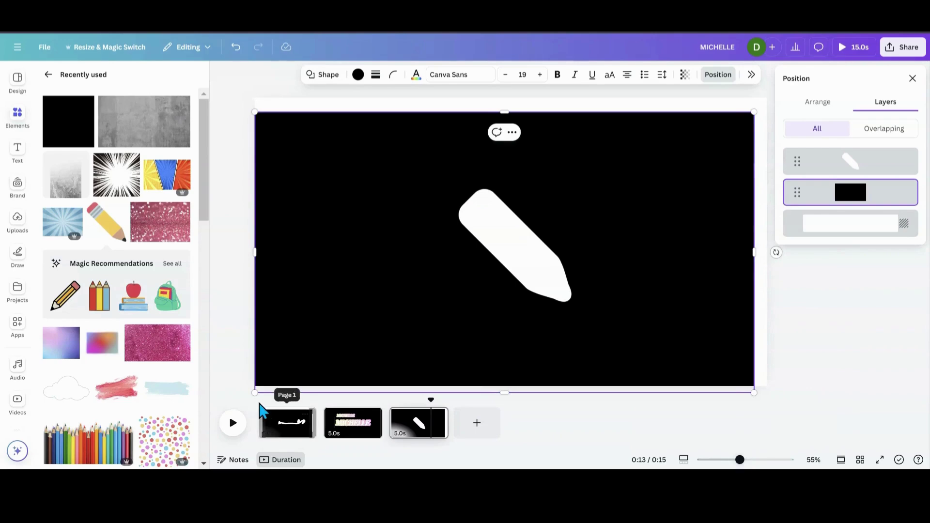
{"action": "left_click_drag", "start_coordinate": [254, 391], "coordinate": [297, 350]}
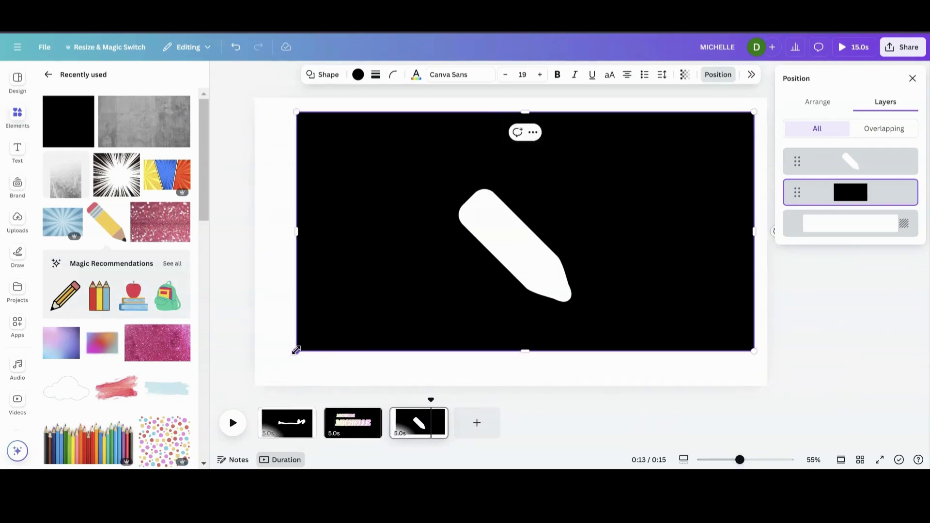
Enlarge the white pencil silhouette so it nearly fills the height of the black rectangle.
{"action": "left_click", "coordinate": [546, 260]}
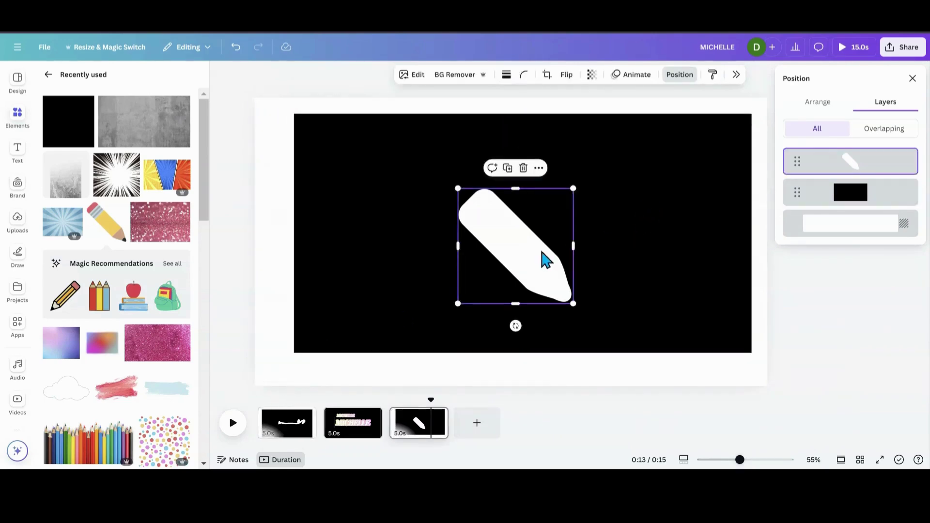
{"action": "left_click_drag", "start_coordinate": [455, 185], "coordinate": [422, 152]}
{"action": "left_click_drag", "start_coordinate": [573, 304], "coordinate": [592, 323]}
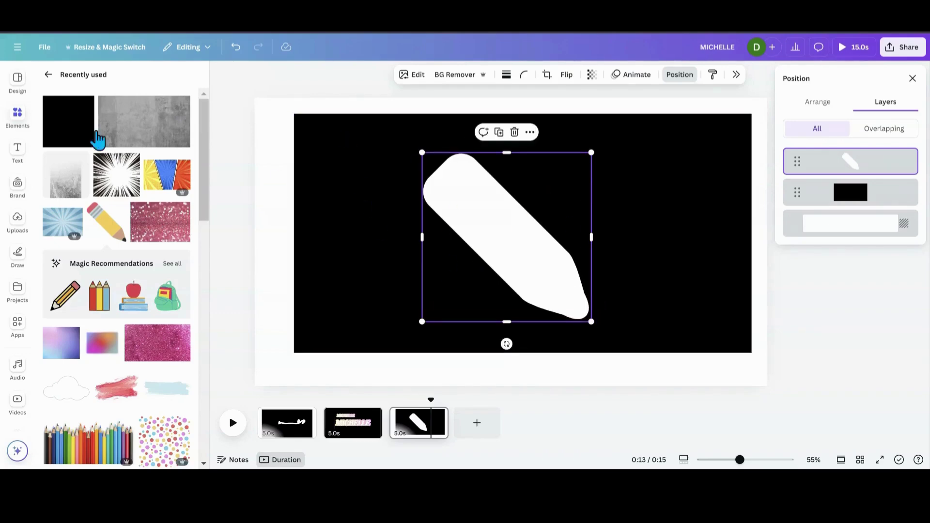
Download only the current page (Page 3) as a PNG.
{"action": "left_click", "coordinate": [43, 49]}
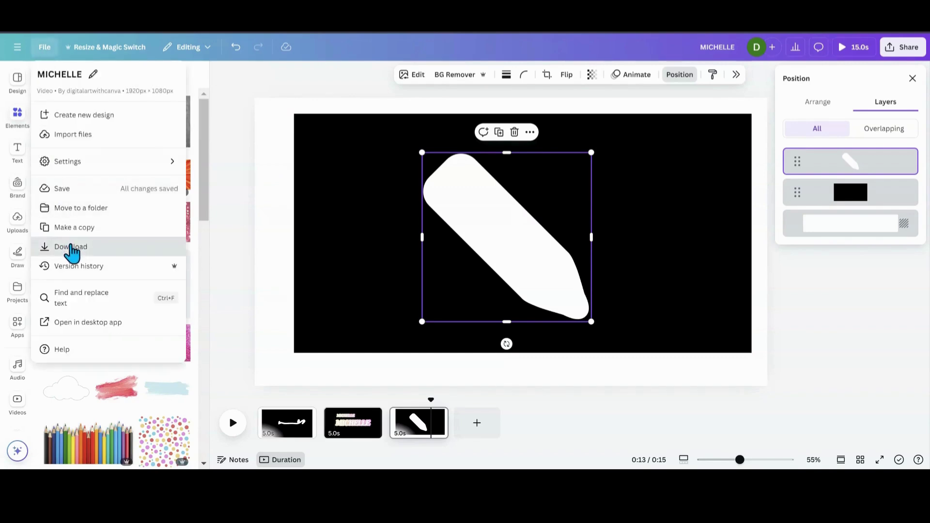
{"action": "left_click", "coordinate": [71, 247]}
{"action": "left_click", "coordinate": [907, 117]}
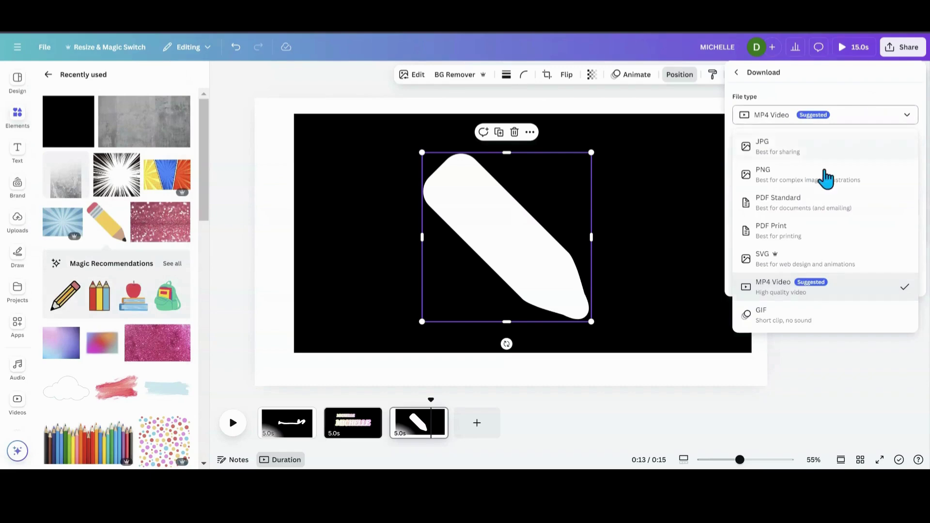
{"action": "left_click", "coordinate": [824, 179]}
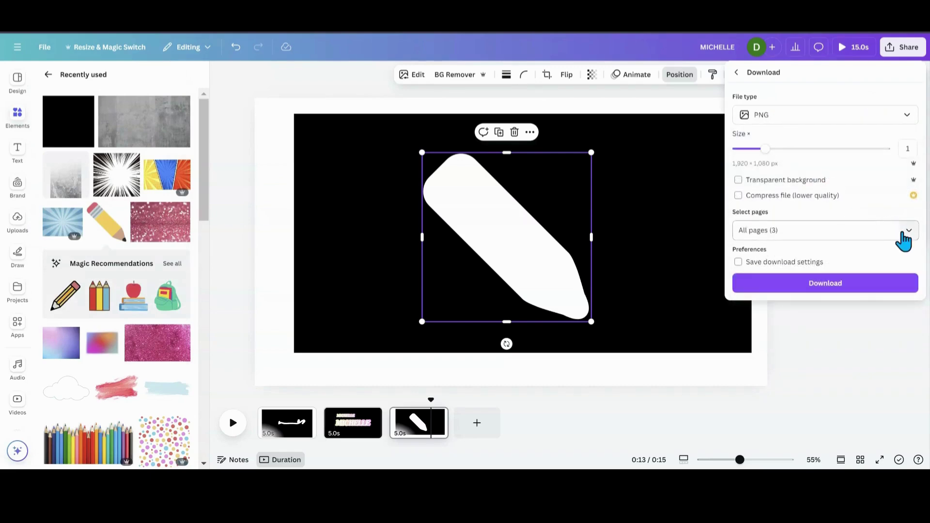
{"action": "left_click", "coordinate": [902, 231]}
{"action": "left_click", "coordinate": [898, 258]}
{"action": "left_click", "coordinate": [899, 281]}
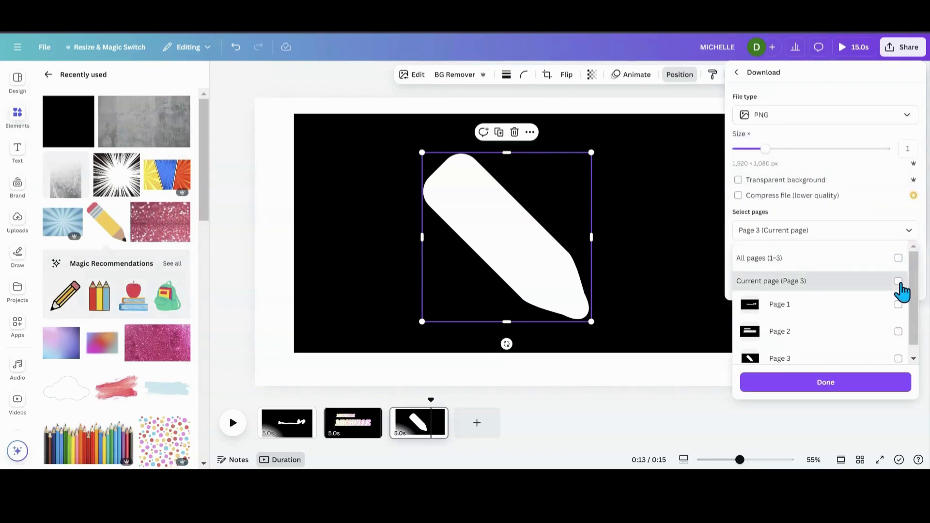
{"action": "left_click", "coordinate": [876, 385]}
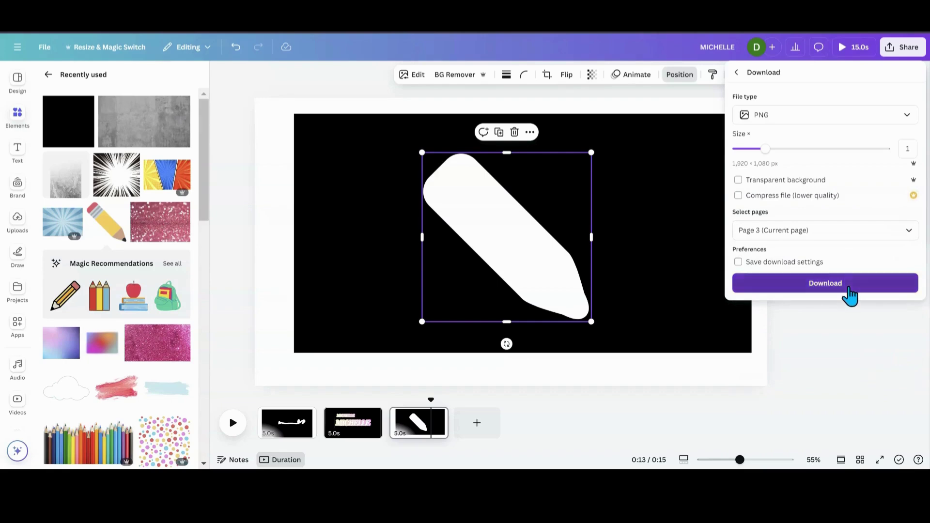
{"action": "left_click", "coordinate": [848, 286]}
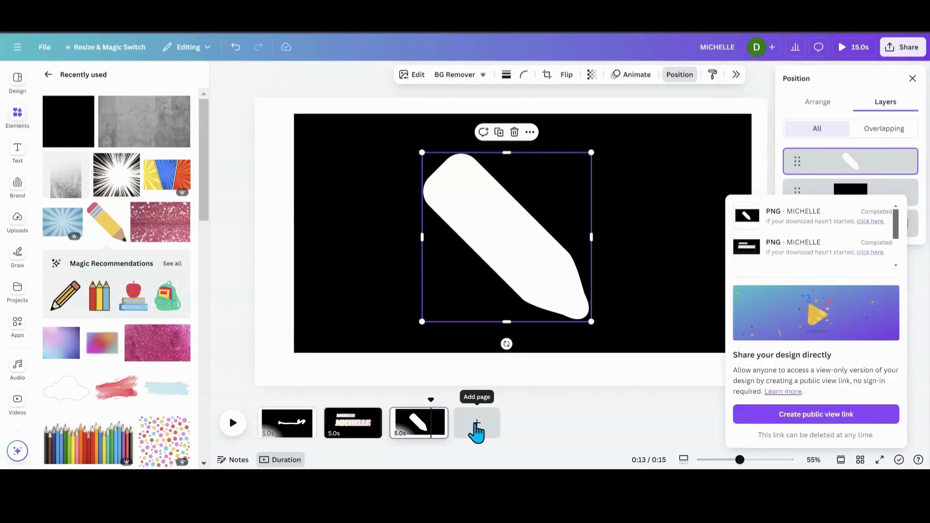
Place the downloaded pencil silhouette image on a new page with the uploaded pink castle image layered beneath it.
{"action": "left_click", "coordinate": [477, 426]}
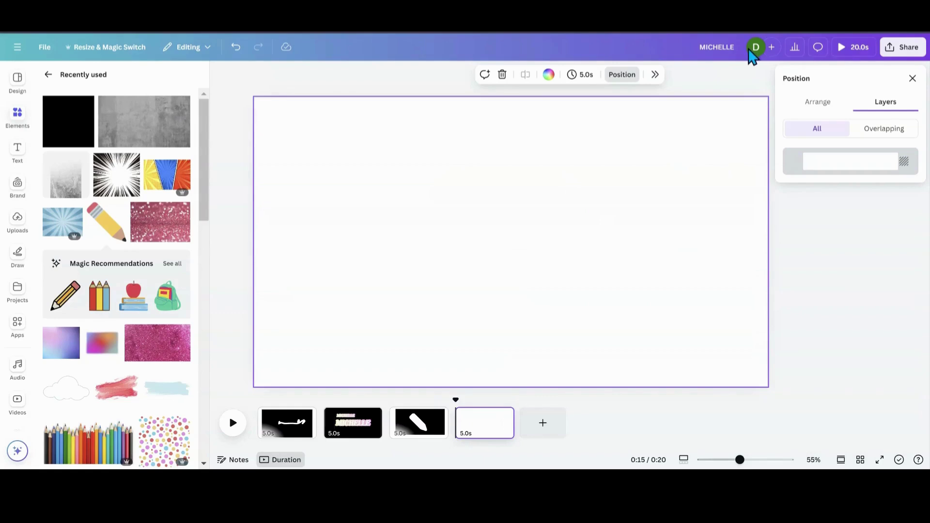
{"action": "mouse_move", "coordinate": [679, 125]}
{"action": "left_mouse_down"}
{"action": "mouse_move", "coordinate": [523, 203]}
{"action": "mouse_move", "coordinate": [490, 209]}
{"action": "left_mouse_up"}
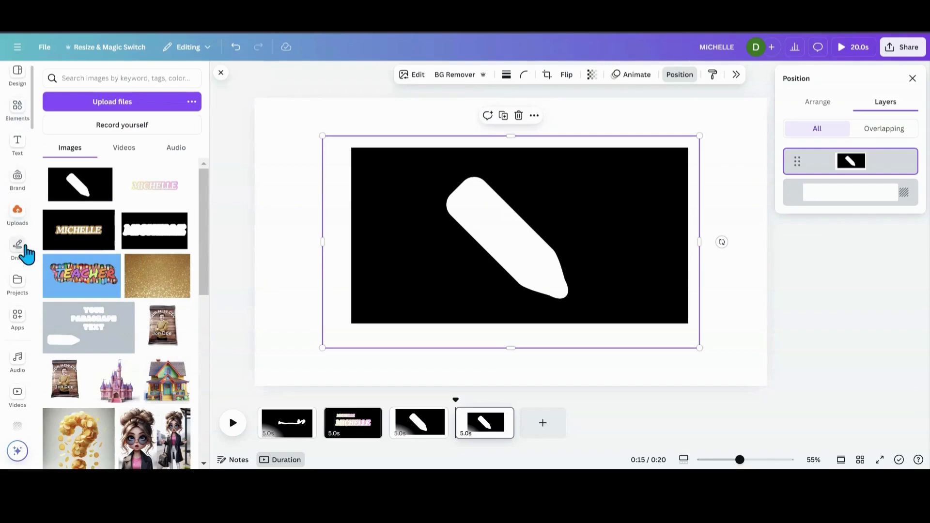
{"action": "scroll", "coordinate": [23, 250], "scroll_direction": "down", "scroll_amount": 3}
{"action": "left_click", "coordinate": [108, 385]}
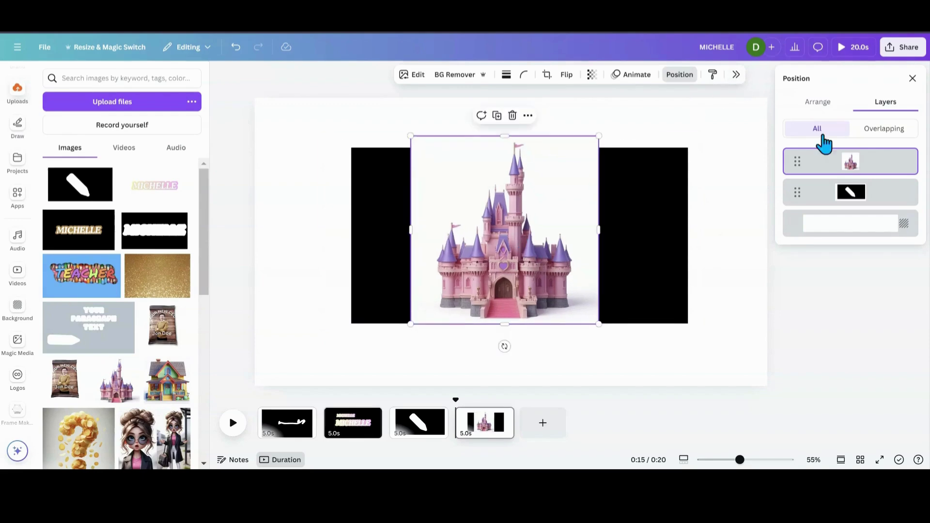
{"action": "left_click_drag", "start_coordinate": [837, 165], "coordinate": [845, 215]}
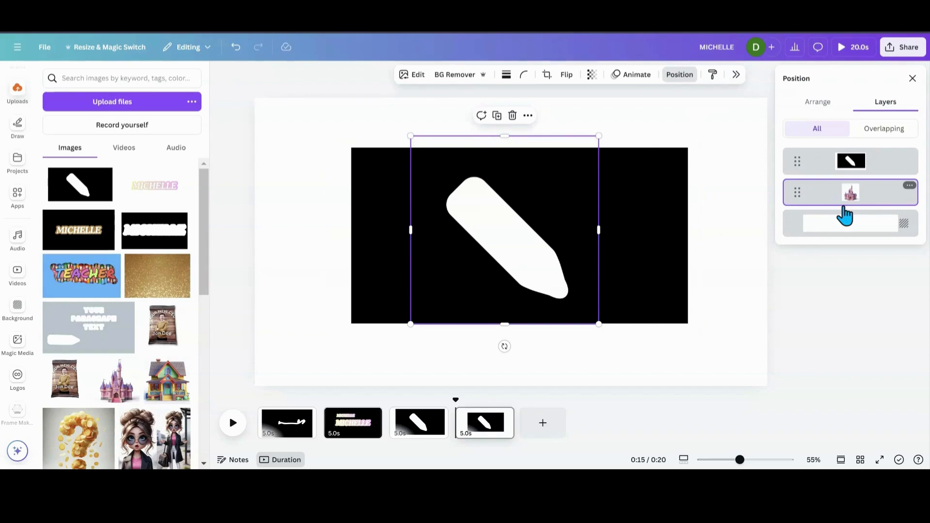
Cut the white pencil shape out of the black image with BG Remover.
{"action": "left_click", "coordinate": [376, 207]}
{"action": "left_click", "coordinate": [467, 73]}
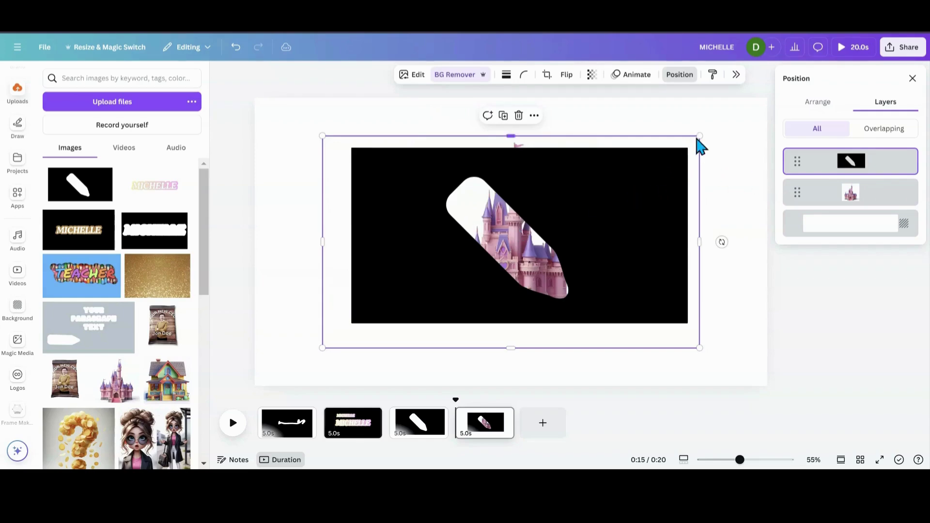
{"action": "mouse_move", "coordinate": [699, 136]}
{"action": "left_mouse_down"}
{"action": "mouse_move", "coordinate": [726, 102]}
{"action": "mouse_move", "coordinate": [699, 137]}
{"action": "left_mouse_up"}
Enlarge and reposition the castle image so its pink walls and door fill the pencil-shaped cutout.
{"action": "left_click", "coordinate": [816, 196]}
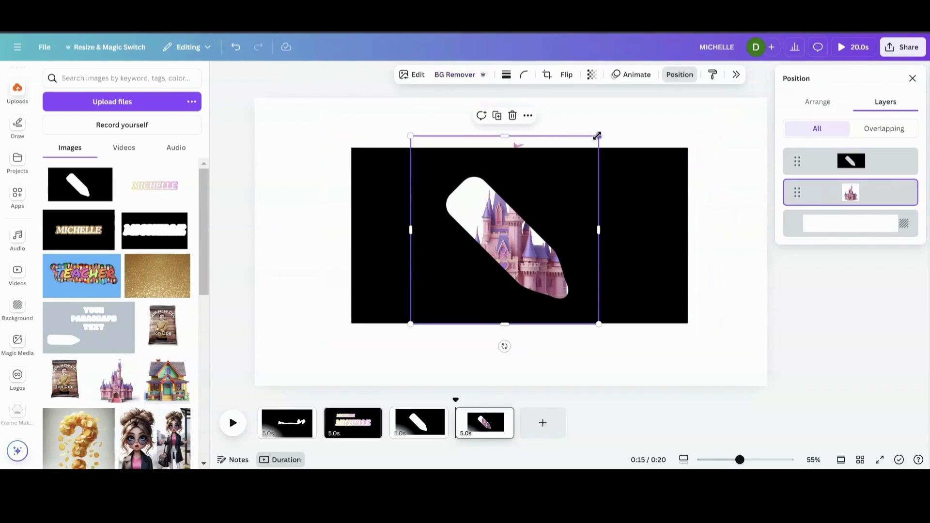
{"action": "left_click_drag", "start_coordinate": [599, 136], "coordinate": [582, 94]}
{"action": "left_click_drag", "start_coordinate": [616, 280], "coordinate": [661, 325]}
{"action": "left_click_drag", "start_coordinate": [566, 141], "coordinate": [554, 98]}
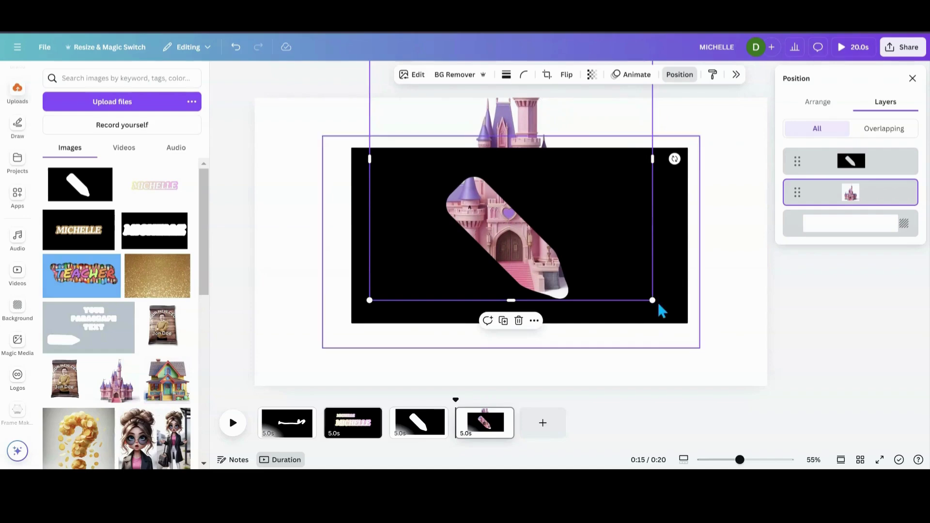
{"action": "left_click_drag", "start_coordinate": [653, 299], "coordinate": [675, 323]}
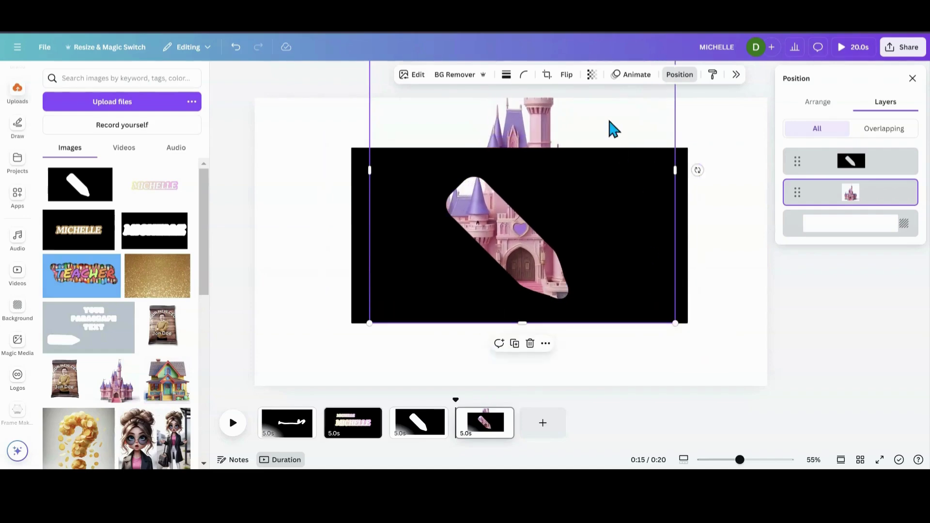
{"action": "left_click_drag", "start_coordinate": [613, 128], "coordinate": [609, 106]}
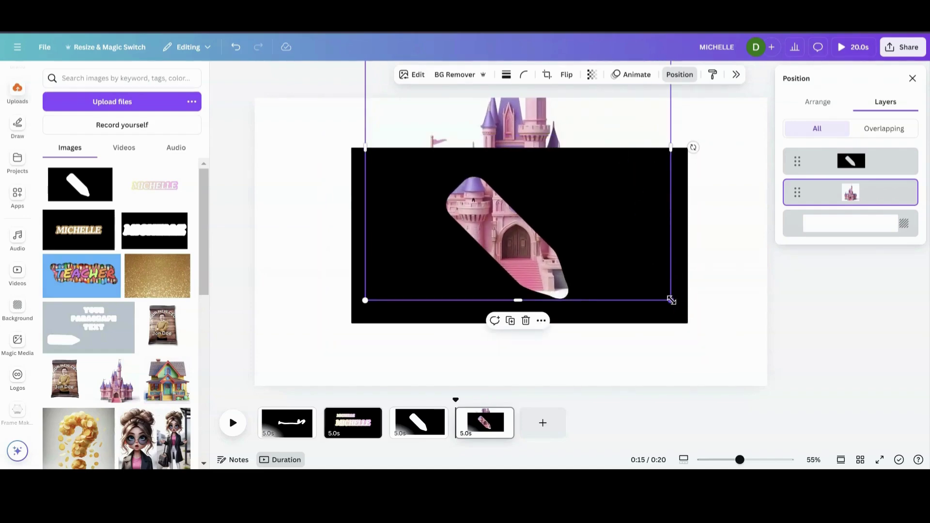
{"action": "left_click_drag", "start_coordinate": [670, 300], "coordinate": [691, 320]}
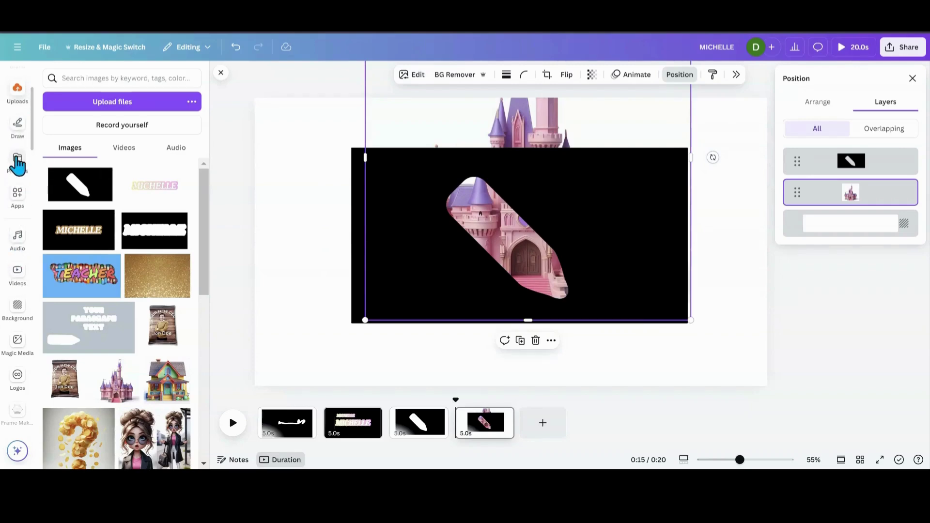
Add the recently used yellow pencil graphic on top of the castle-filled pencil cutout.
{"action": "scroll", "coordinate": [17, 166], "scroll_direction": "up", "scroll_amount": 3}
{"action": "left_click", "coordinate": [17, 121]}
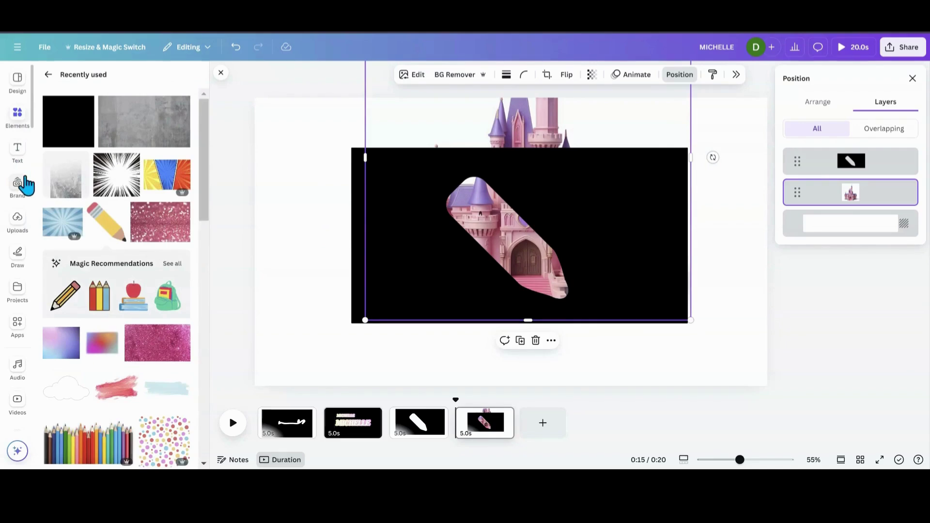
{"action": "left_click", "coordinate": [96, 222]}
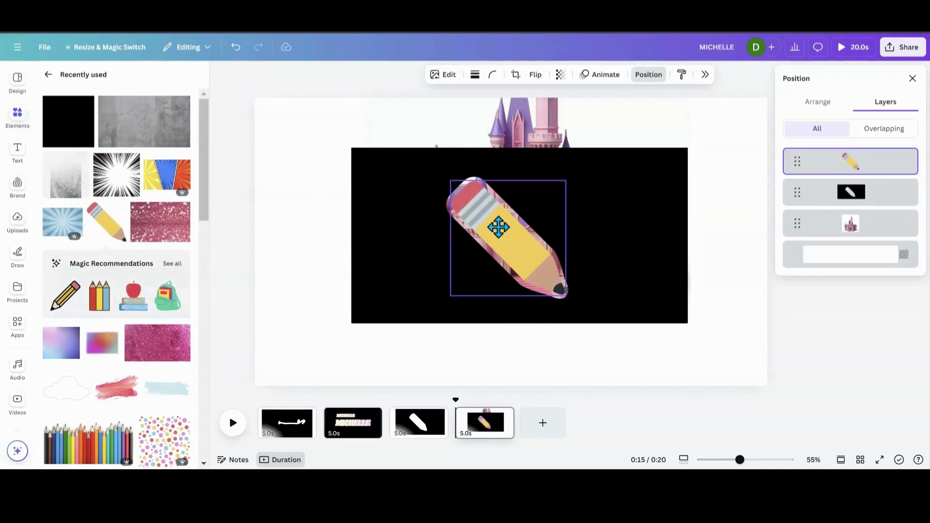
Change the fourth page's background color to black from the document colors.
{"action": "left_click", "coordinate": [257, 189]}
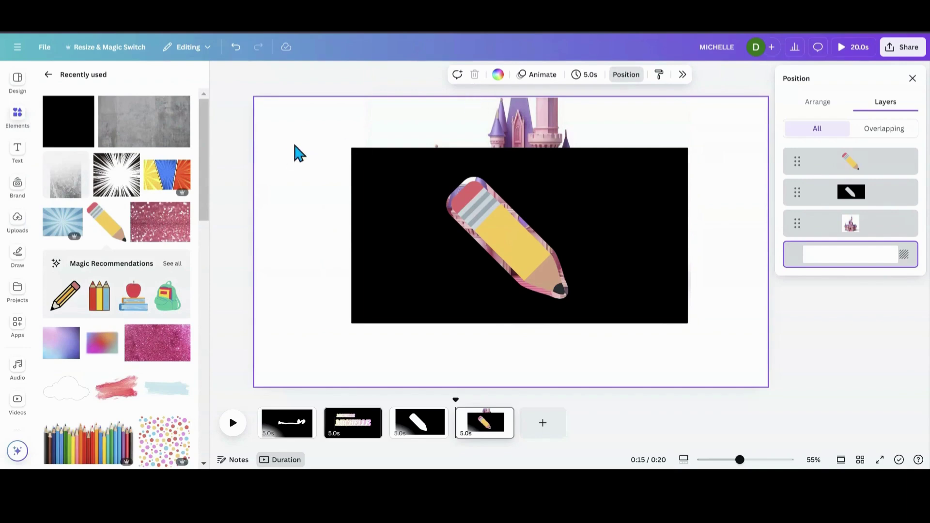
{"action": "left_click", "coordinate": [497, 75]}
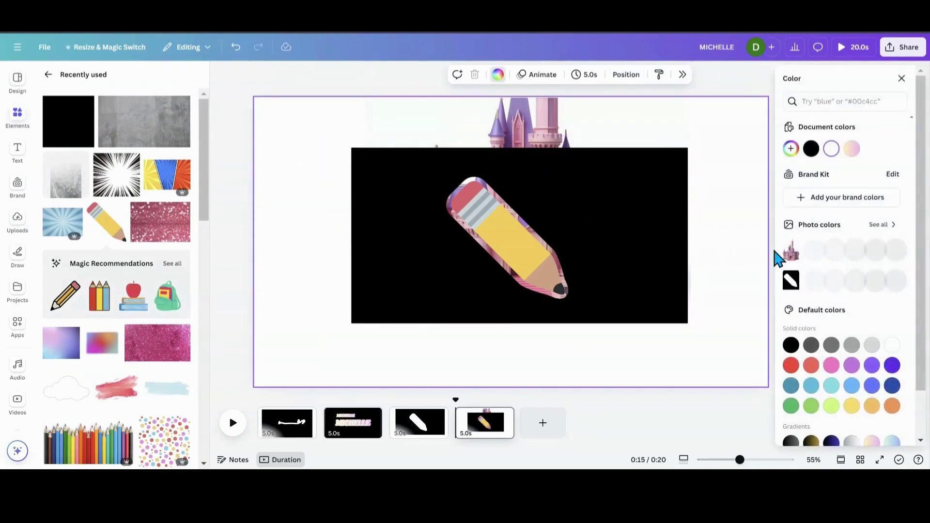
{"action": "left_click", "coordinate": [811, 148]}
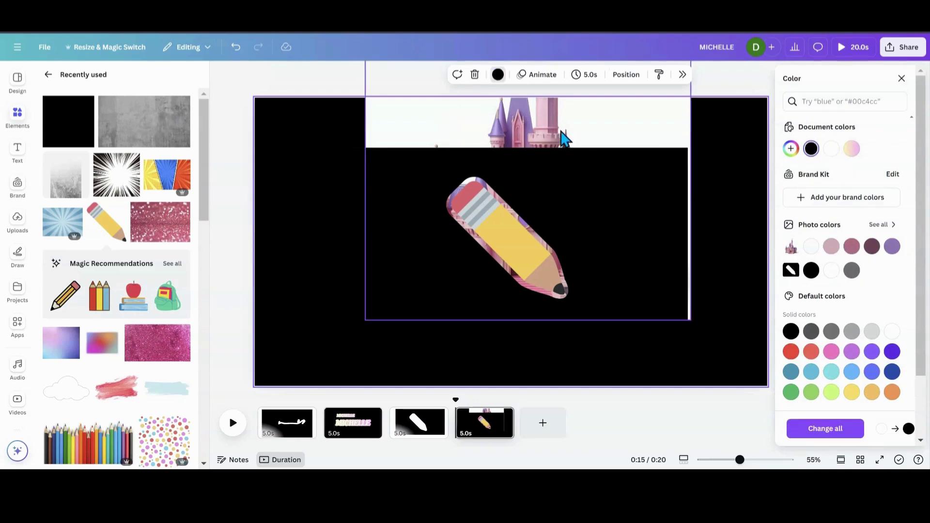
Crop the right and top edges of the castle image so none of it extends beyond the black cutout rectangle.
{"action": "left_click", "coordinate": [561, 139]}
{"action": "left_click_drag", "start_coordinate": [748, 158], "coordinate": [745, 158]}
{"action": "left_click", "coordinate": [872, 174]}
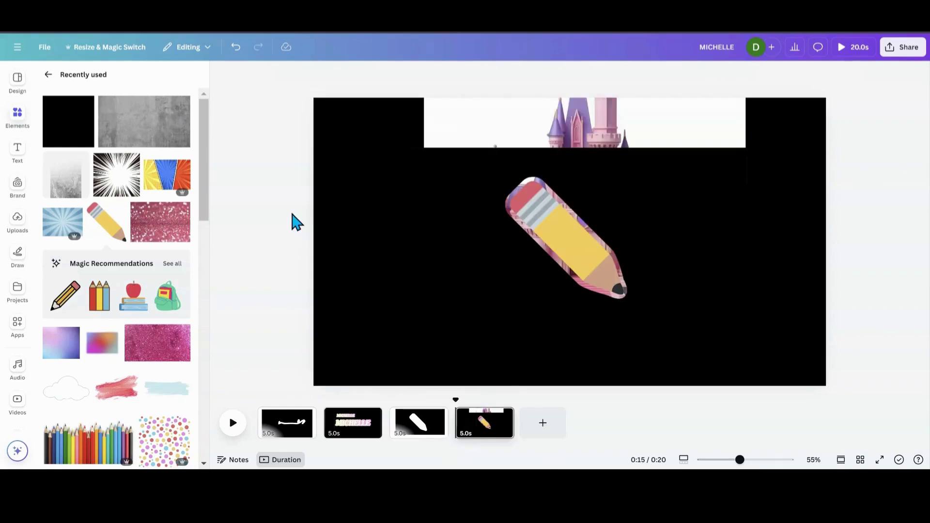
{"action": "left_click_drag", "start_coordinate": [740, 460], "coordinate": [735, 459]}
{"action": "left_click", "coordinate": [579, 155]}
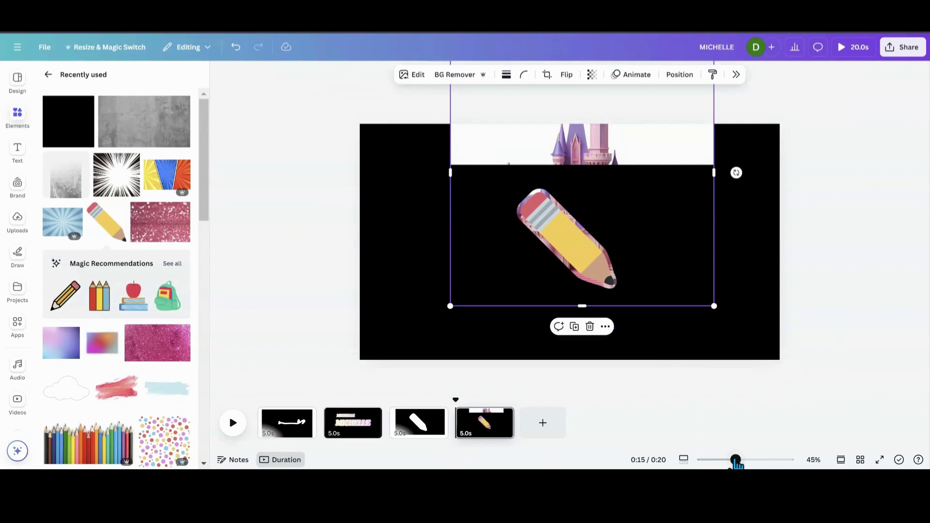
{"action": "left_click_drag", "start_coordinate": [735, 460], "coordinate": [725, 460]}
{"action": "left_click_drag", "start_coordinate": [574, 115], "coordinate": [569, 194]}
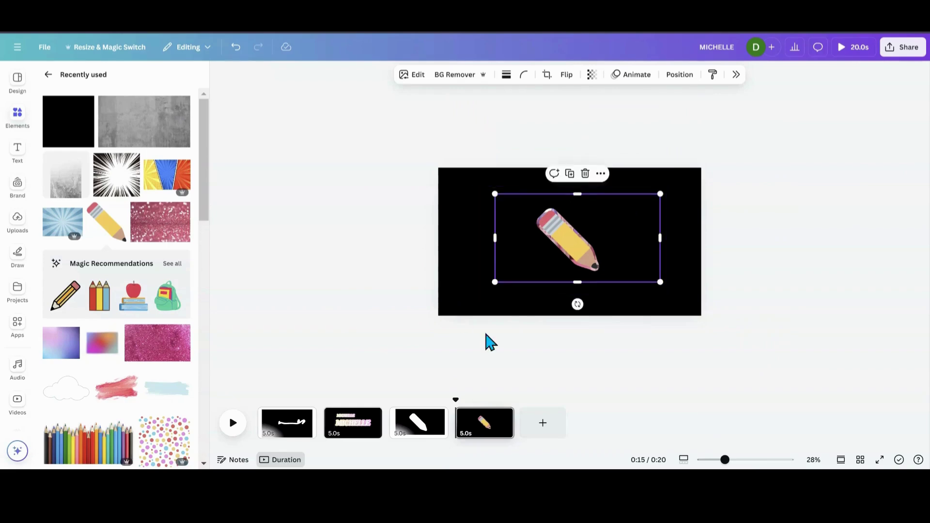
{"action": "left_click_drag", "start_coordinate": [732, 461], "coordinate": [750, 460]}
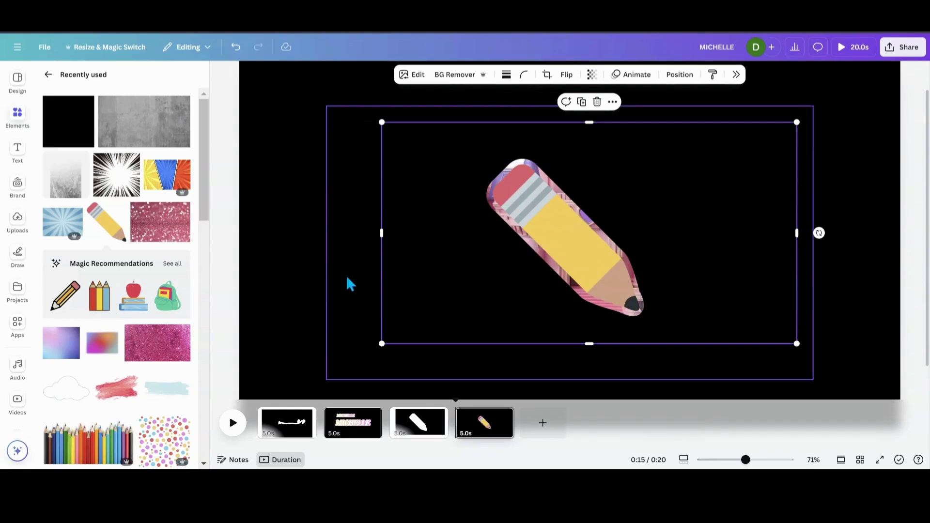
Remove the smaller name title graphic from the second page, keeping only the large one.
{"action": "left_click", "coordinate": [349, 431]}
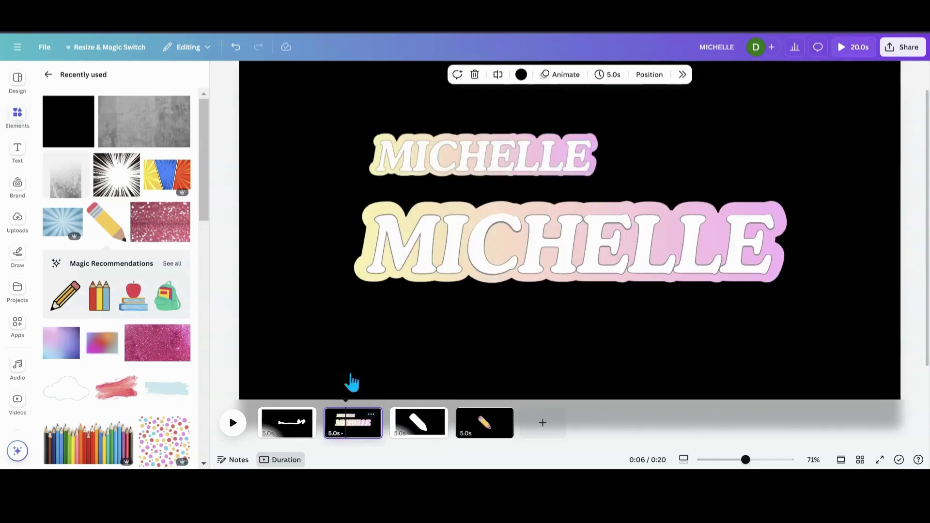
{"action": "left_click", "coordinate": [443, 280]}
{"action": "left_click_drag", "start_coordinate": [440, 277], "coordinate": [443, 267]}
{"action": "left_click", "coordinate": [463, 143]}
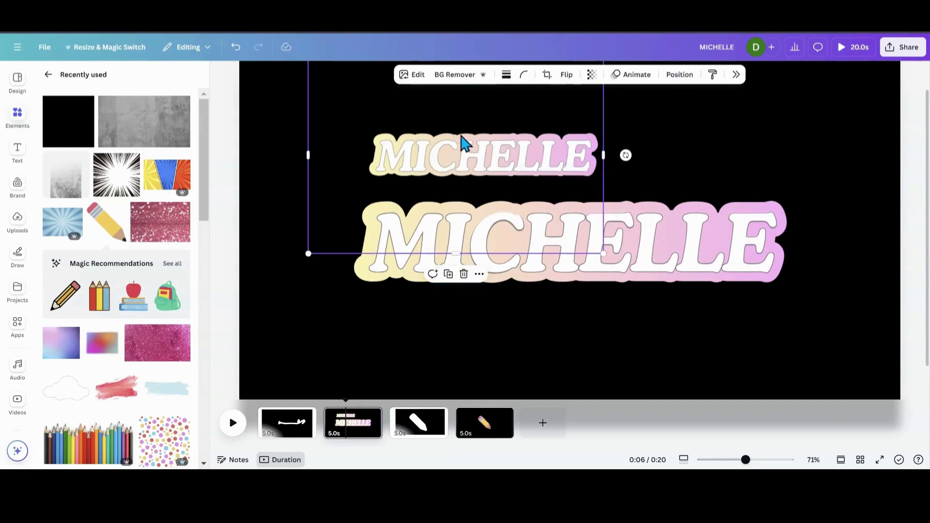
{"action": "left_click_drag", "start_coordinate": [501, 138], "coordinate": [512, 166]}
{"action": "left_click", "coordinate": [466, 288]}
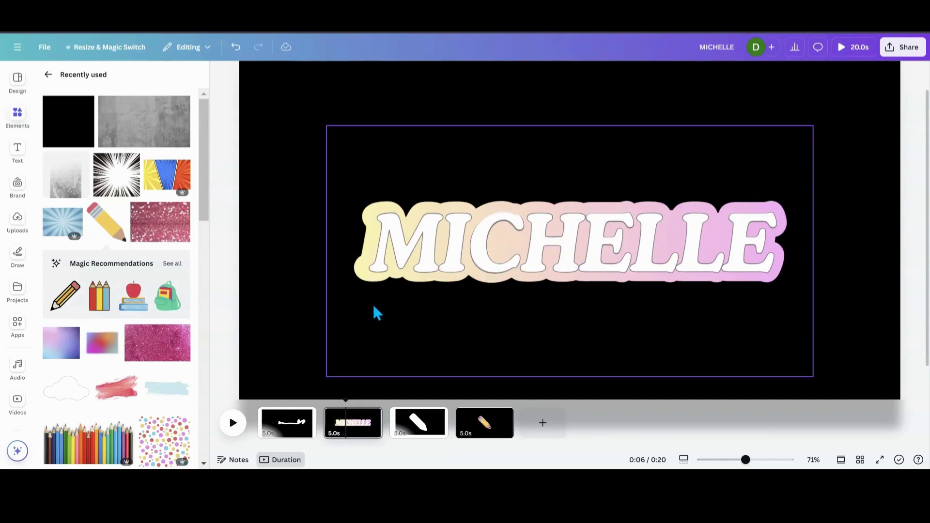
Apply a Drop shadow effect to the black cutout image on the second page.
{"action": "left_click", "coordinate": [341, 272]}
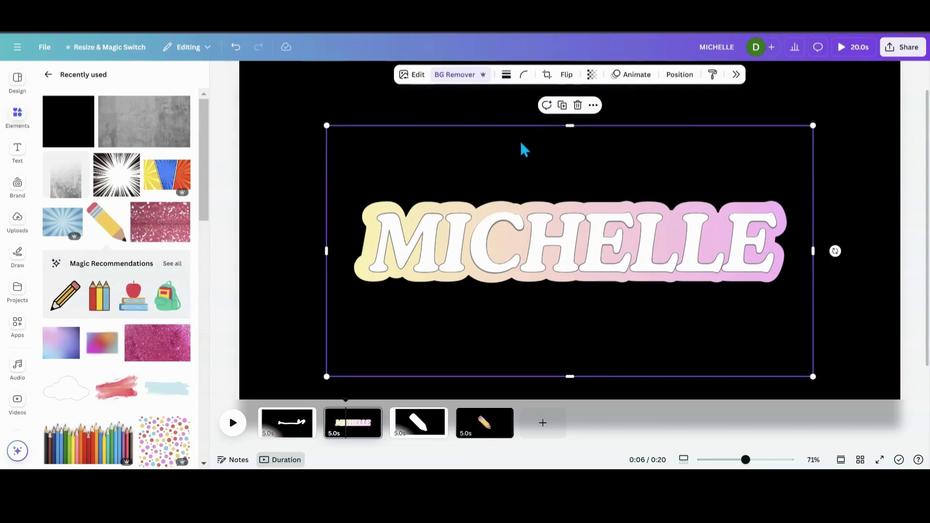
{"action": "left_click", "coordinate": [736, 76]}
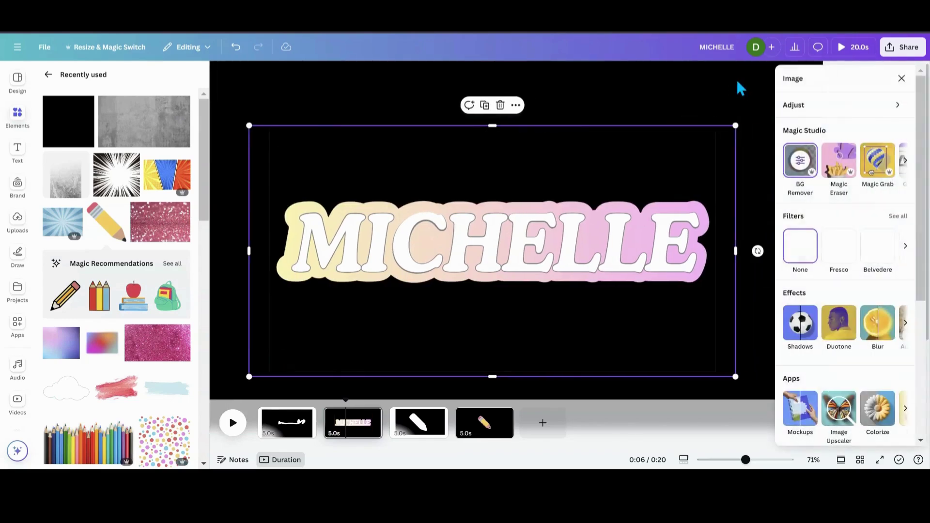
{"action": "left_click", "coordinate": [816, 333]}
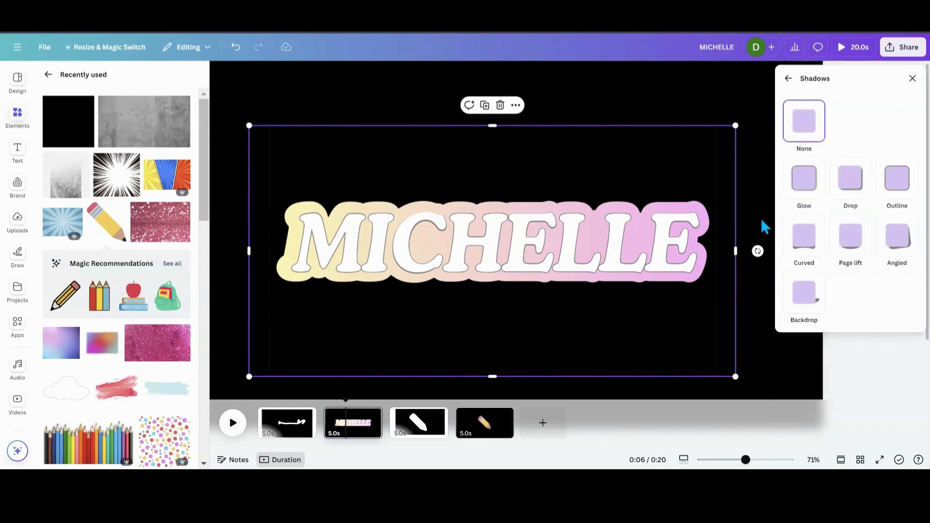
{"action": "left_click", "coordinate": [847, 193]}
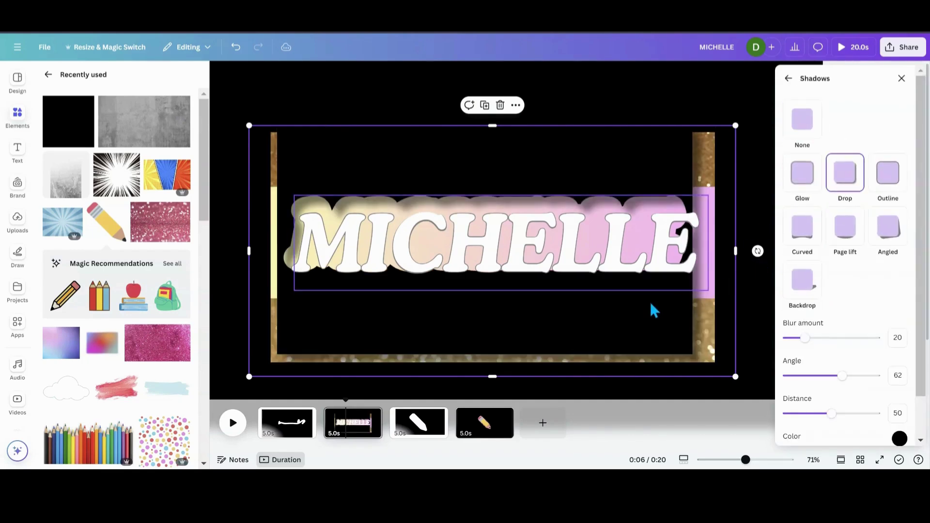
Enlarge and reposition the shadowed black cutout so it hides the background images around the name title.
{"action": "left_click", "coordinate": [652, 303]}
{"action": "left_click", "coordinate": [664, 327]}
{"action": "left_click_drag", "start_coordinate": [664, 327], "coordinate": [664, 327]}
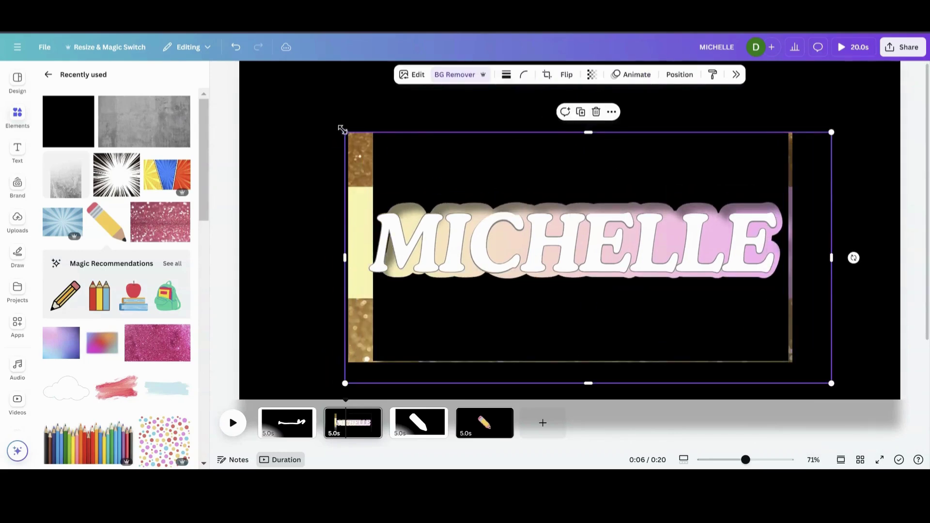
{"action": "left_click_drag", "start_coordinate": [342, 130], "coordinate": [311, 114]}
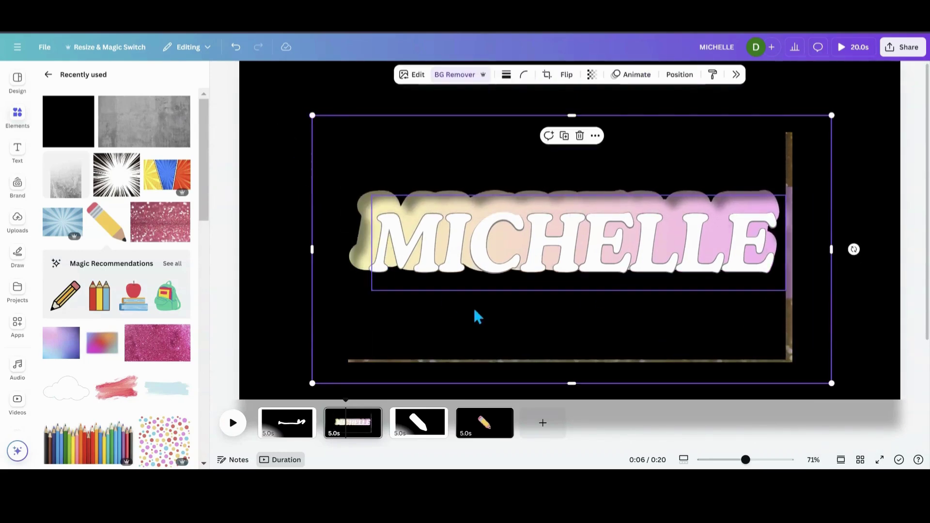
{"action": "left_click_drag", "start_coordinate": [475, 309], "coordinate": [480, 315]}
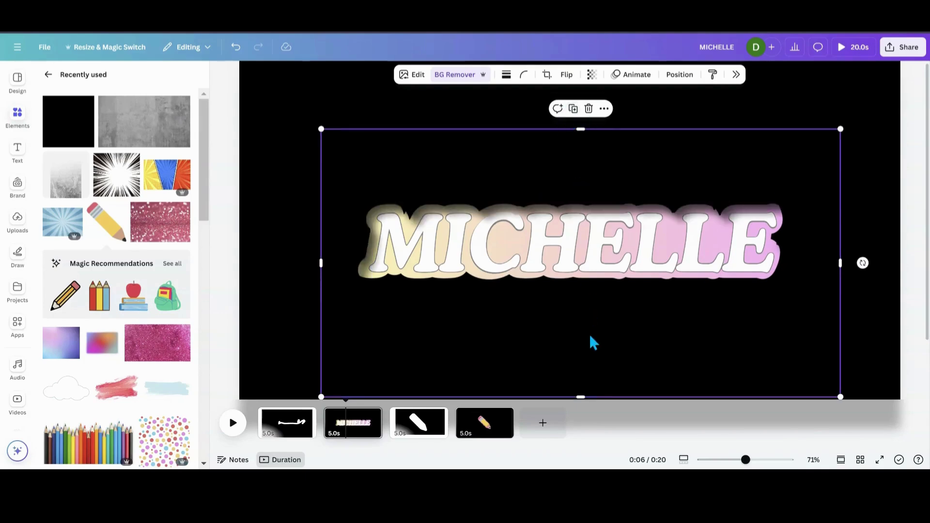
{"action": "left_click_drag", "start_coordinate": [592, 342], "coordinate": [583, 328]}
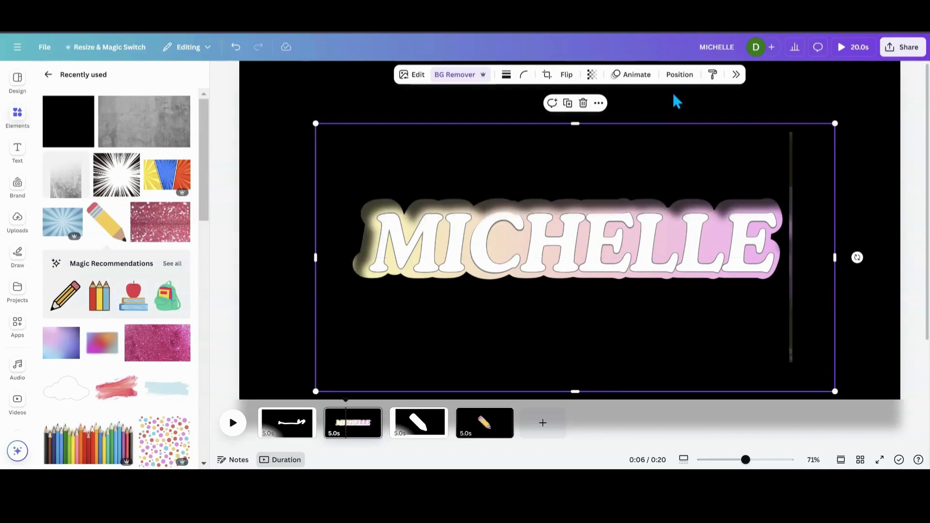
Reduce the angle of the cutout's drop shadow and shift the cutout slightly to realign it with the name title.
{"action": "left_click", "coordinate": [735, 74]}
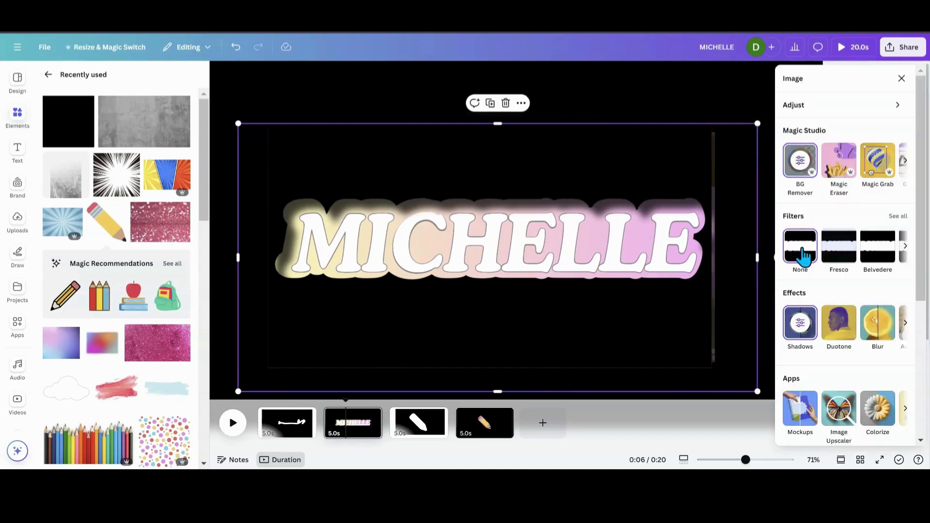
{"action": "left_click", "coordinate": [810, 334]}
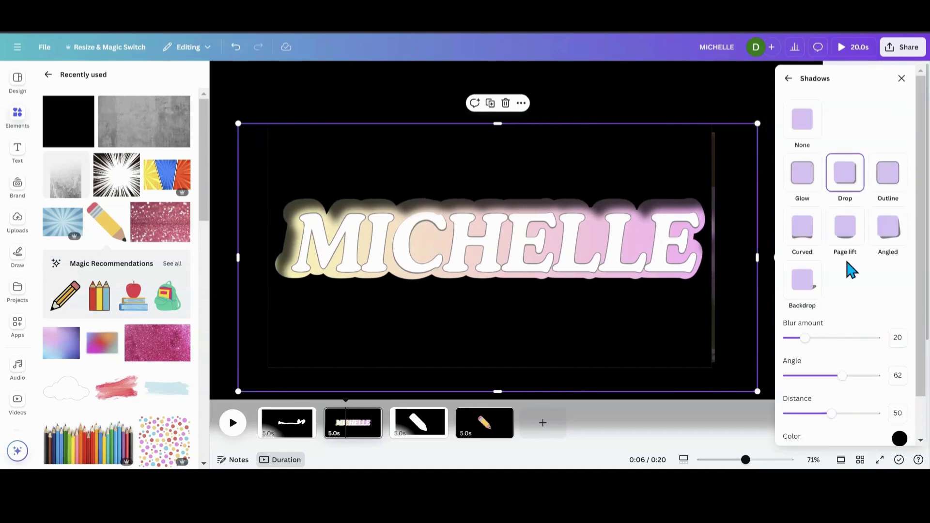
{"action": "left_click_drag", "start_coordinate": [842, 376], "coordinate": [822, 377]}
{"action": "mouse_move", "coordinate": [817, 380]}
{"action": "left_mouse_down"}
{"action": "mouse_move", "coordinate": [812, 390]}
{"action": "mouse_move", "coordinate": [812, 382]}
{"action": "left_mouse_up"}
{"action": "left_click_drag", "start_coordinate": [630, 325], "coordinate": [615, 317]}
{"action": "left_click", "coordinate": [618, 83]}
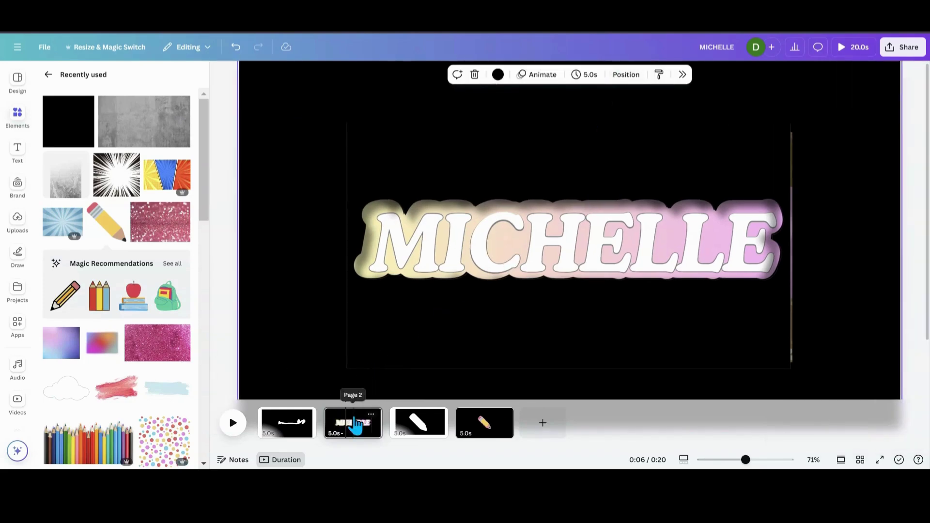
Place the uploaded TEACHER graphic on the second page as an example, move it aside and delete it.
{"action": "scroll", "coordinate": [125, 333], "scroll_direction": "down", "scroll_amount": 8}
{"action": "scroll", "coordinate": [124, 332], "scroll_direction": "up", "scroll_amount": 5}
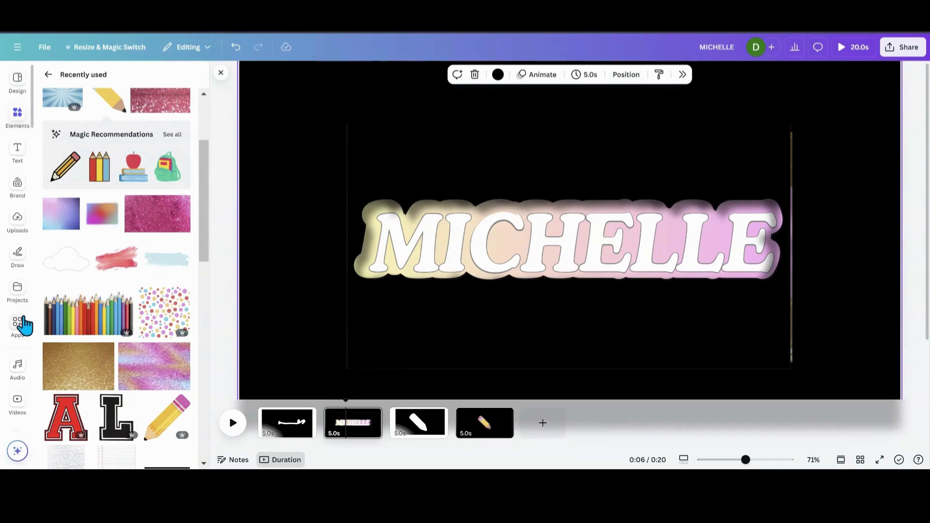
{"action": "left_click", "coordinate": [14, 224]}
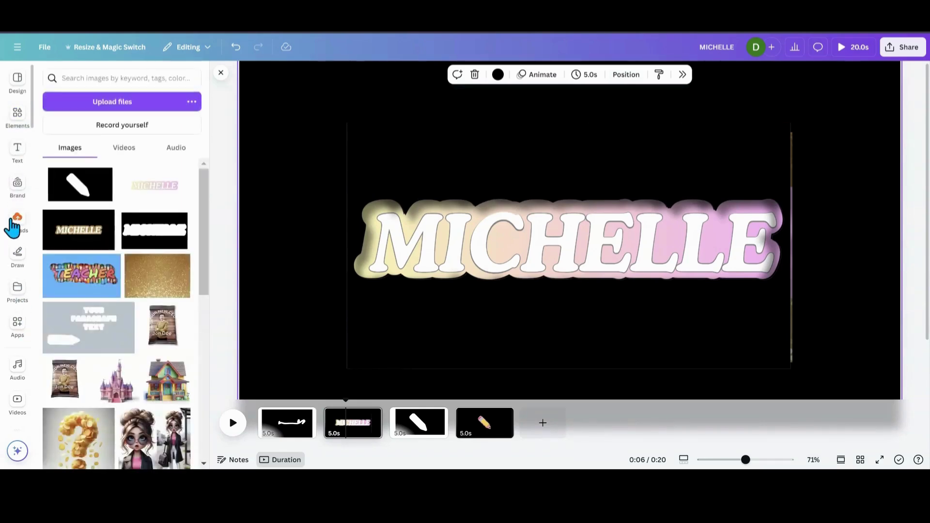
{"action": "left_click", "coordinate": [77, 278]}
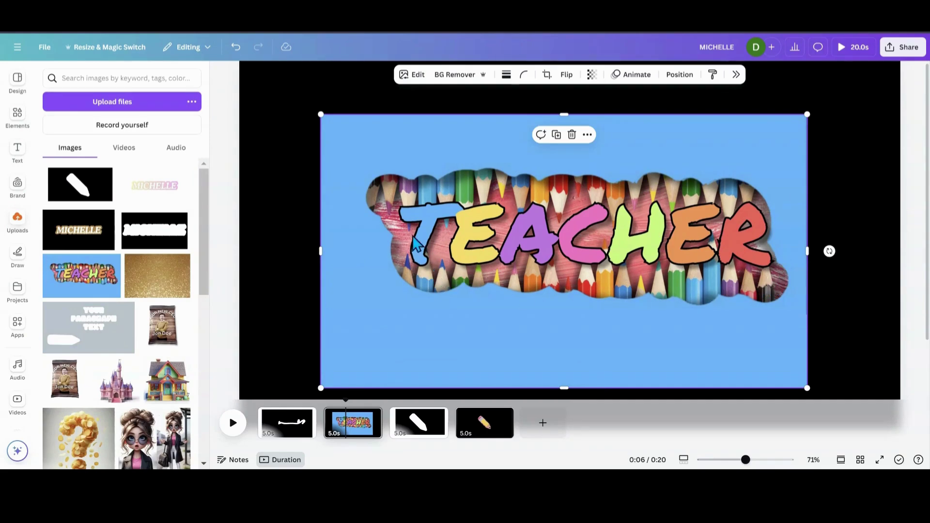
{"action": "left_click_drag", "start_coordinate": [483, 246], "coordinate": [659, 240]}
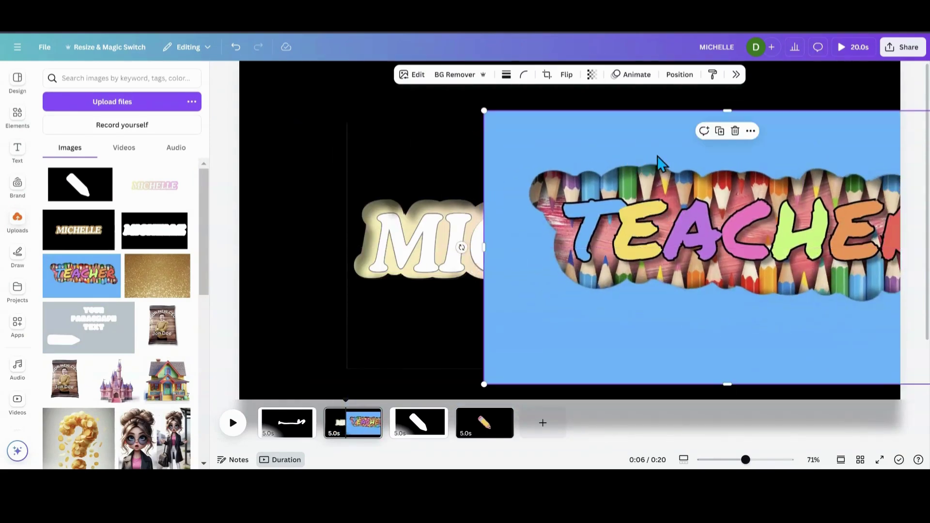
{"action": "left_click", "coordinate": [732, 129]}
Crop the right edge of the black cutout image in towards the end of the name title.
{"action": "left_click", "coordinate": [800, 226]}
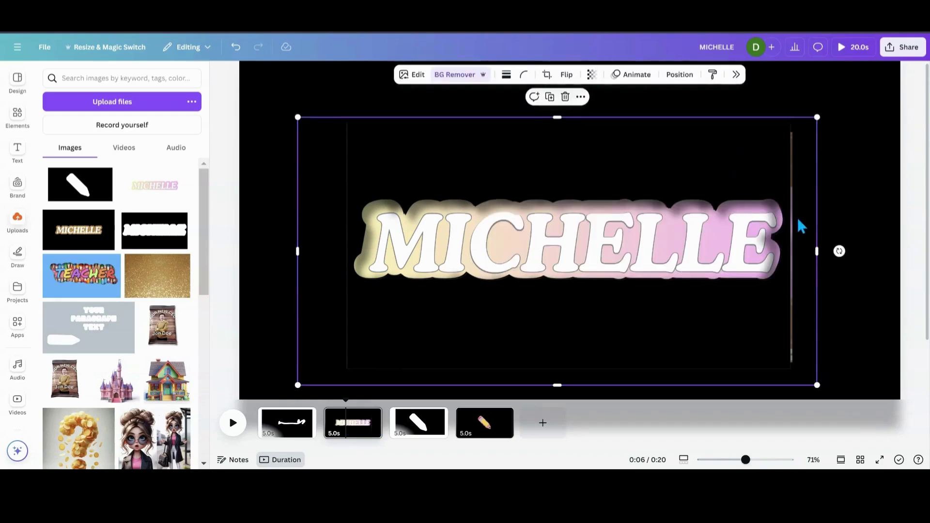
{"action": "left_click_drag", "start_coordinate": [816, 249], "coordinate": [793, 244]}
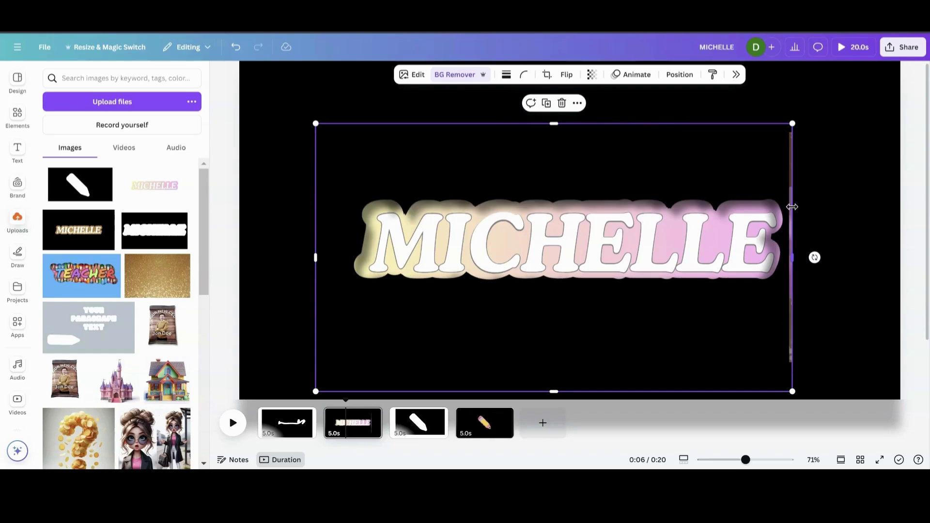
{"action": "left_click_drag", "start_coordinate": [791, 207], "coordinate": [791, 207]}
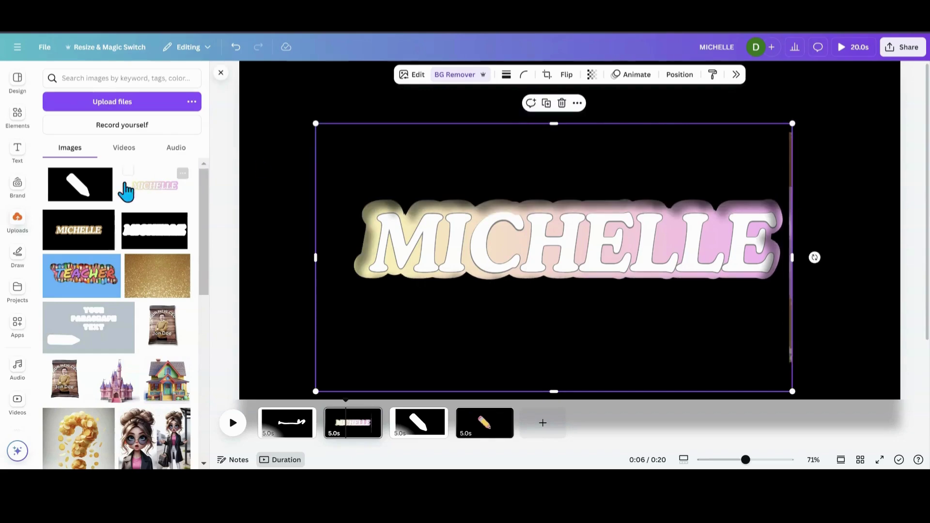
Cover the leftover strip beside the name title with a recently used square shape, stretched to the strip's height and colored black.
{"action": "left_click", "coordinate": [11, 130]}
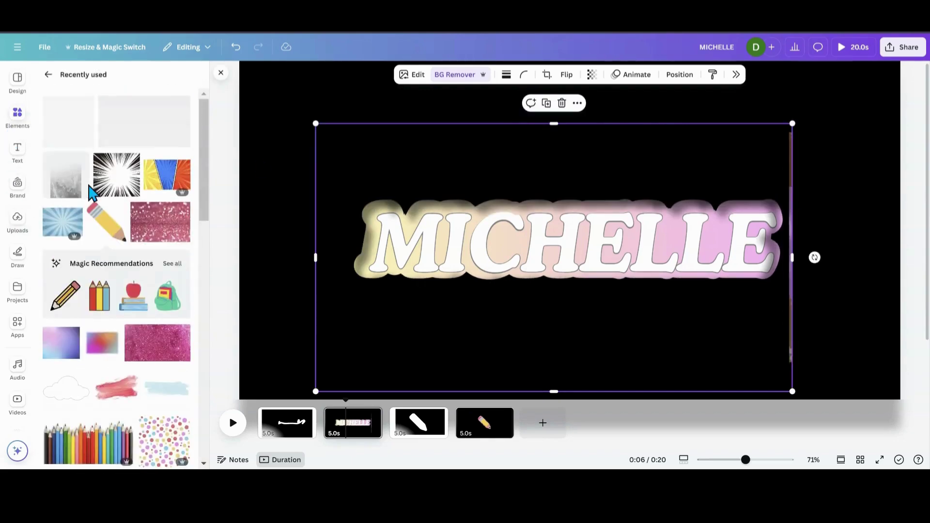
{"action": "left_click", "coordinate": [65, 128]}
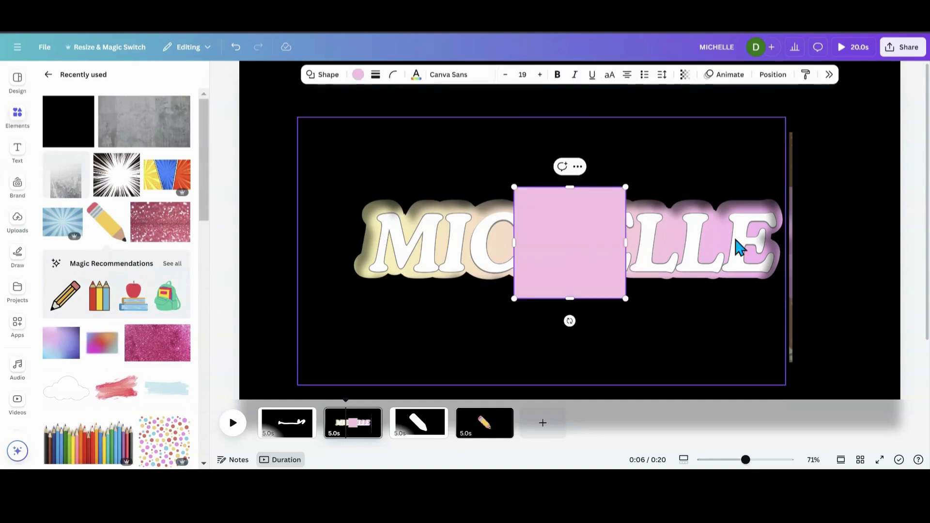
{"action": "left_click_drag", "start_coordinate": [591, 249], "coordinate": [851, 158]}
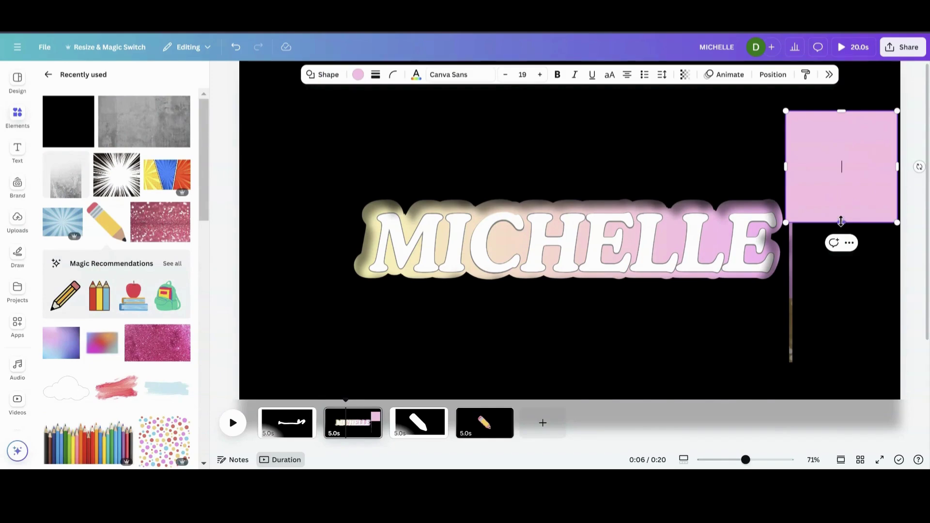
{"action": "left_click_drag", "start_coordinate": [841, 222], "coordinate": [840, 374]}
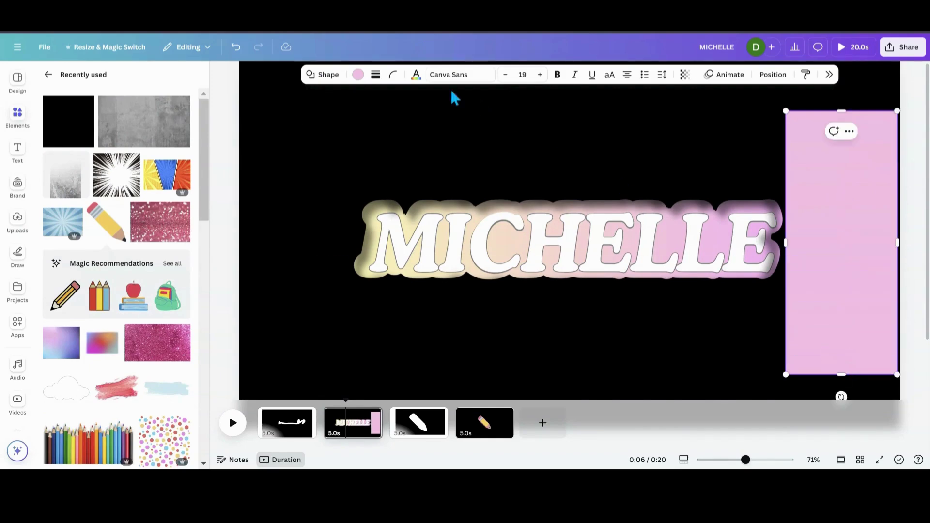
{"action": "left_click", "coordinate": [358, 74]}
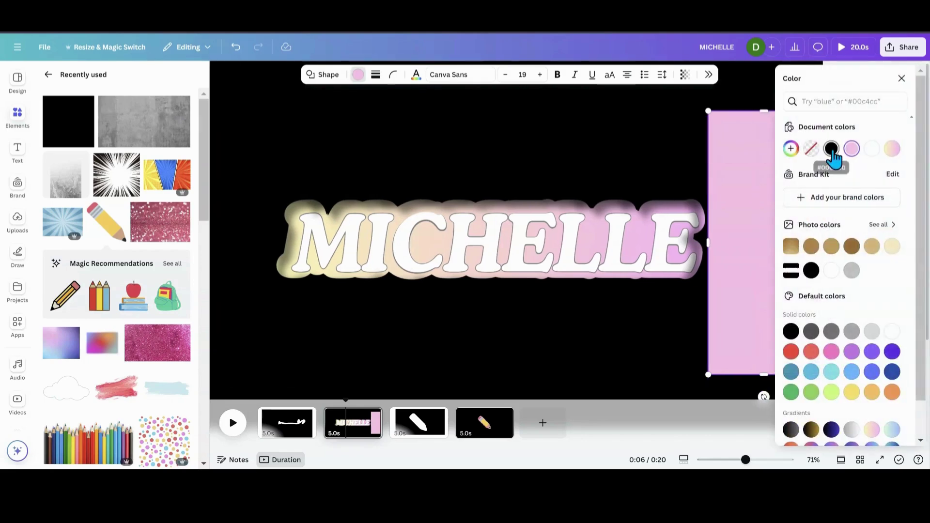
{"action": "left_click", "coordinate": [831, 148]}
{"action": "left_click", "coordinate": [466, 373]}
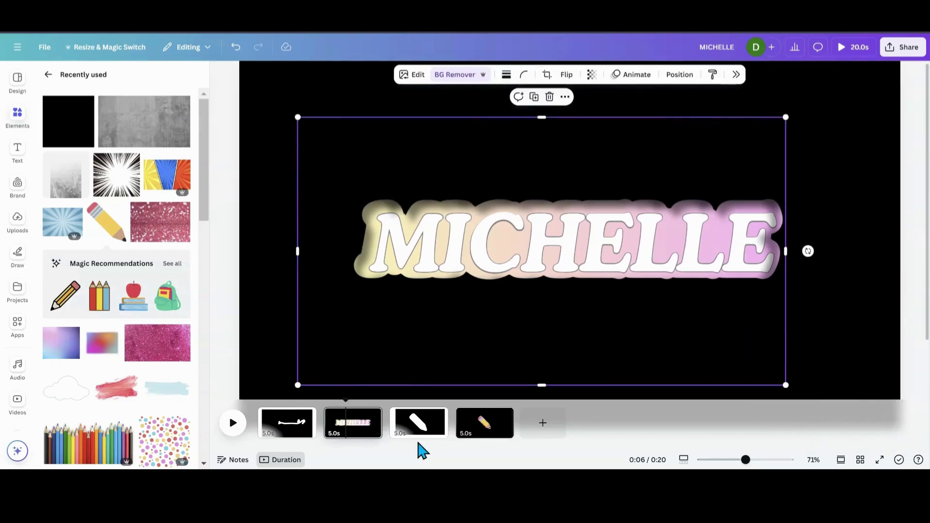
Add a fifth page and set its background to the light turquoise default solid color.
{"action": "left_click", "coordinate": [352, 441]}
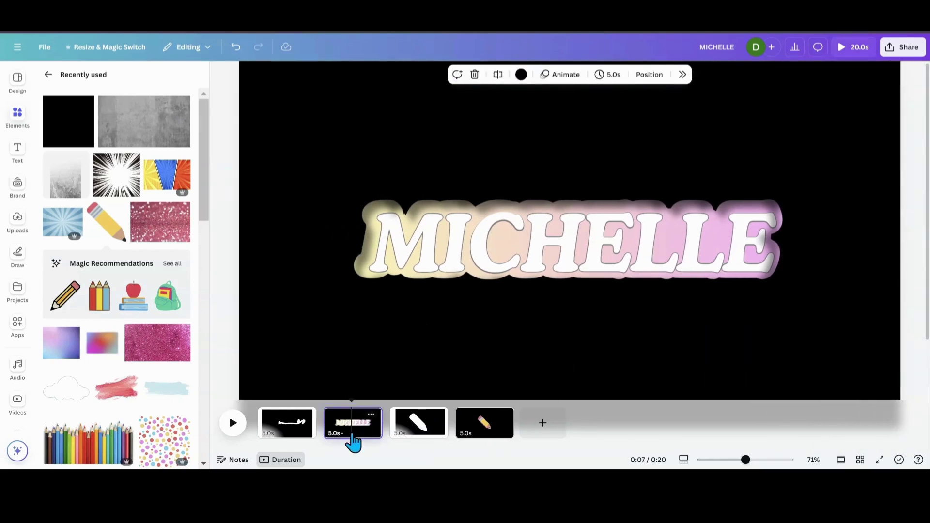
{"action": "left_click", "coordinate": [47, 75]}
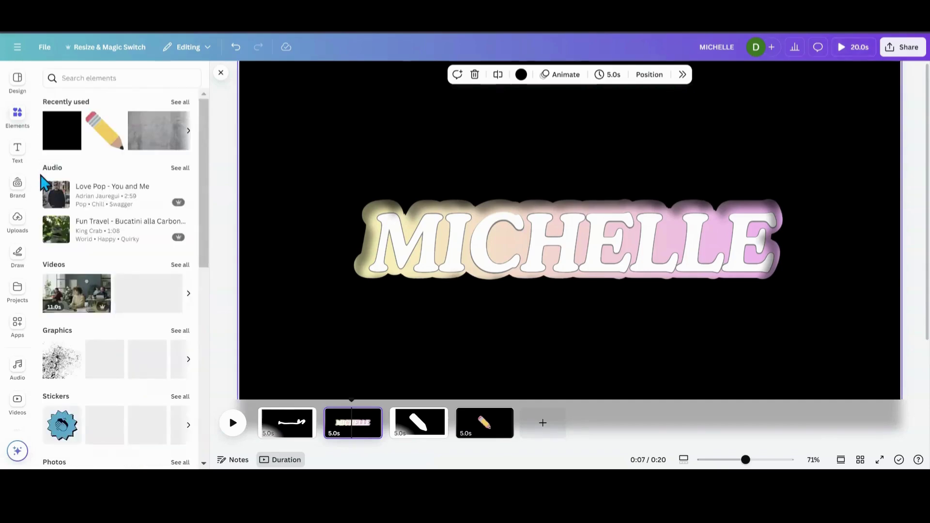
{"action": "left_click", "coordinate": [18, 220]}
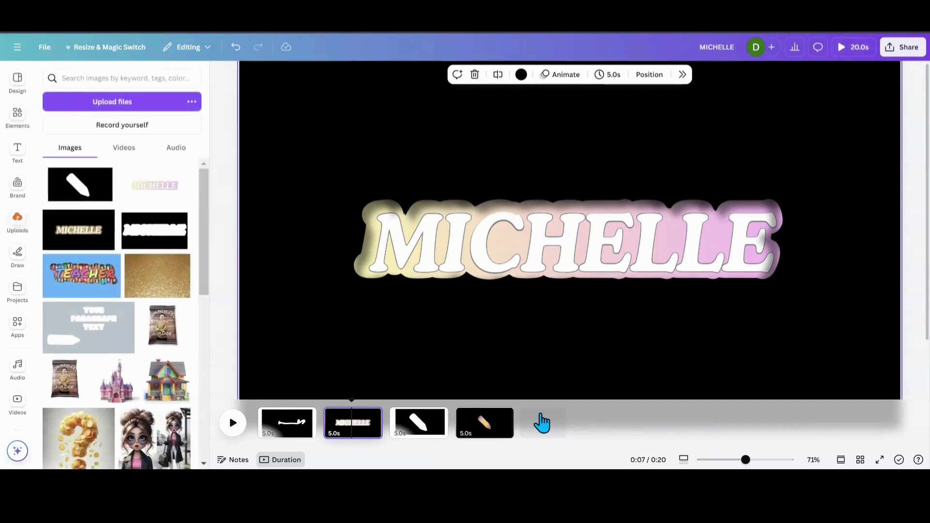
{"action": "left_click", "coordinate": [554, 430]}
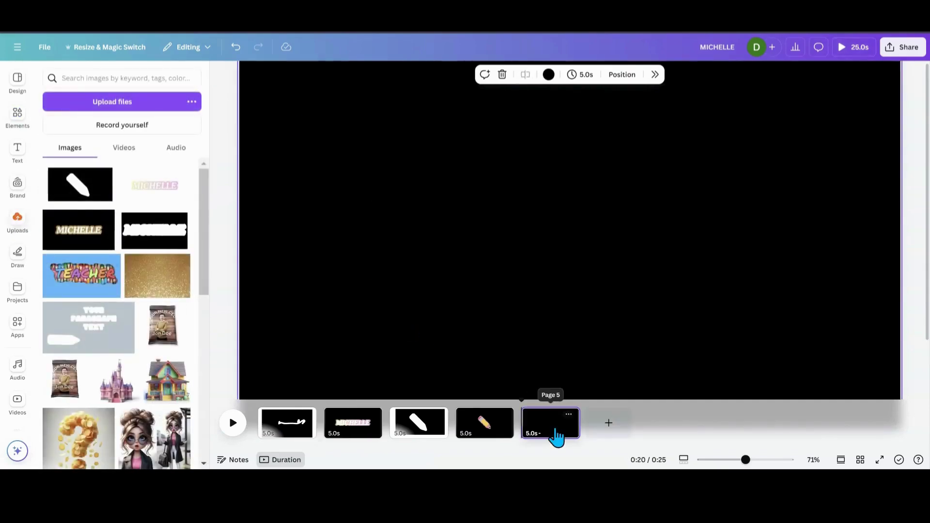
{"action": "left_click", "coordinate": [548, 74]}
{"action": "left_click", "coordinate": [831, 396]}
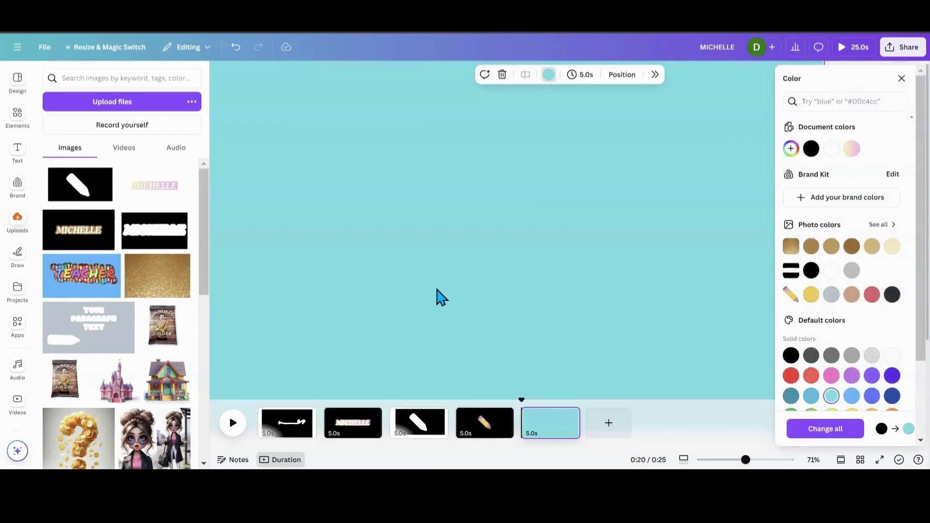
Place the uploaded gradient name title on the turquoise page, give it a Drop shadow and shift it slightly lower.
{"action": "left_click", "coordinate": [132, 189]}
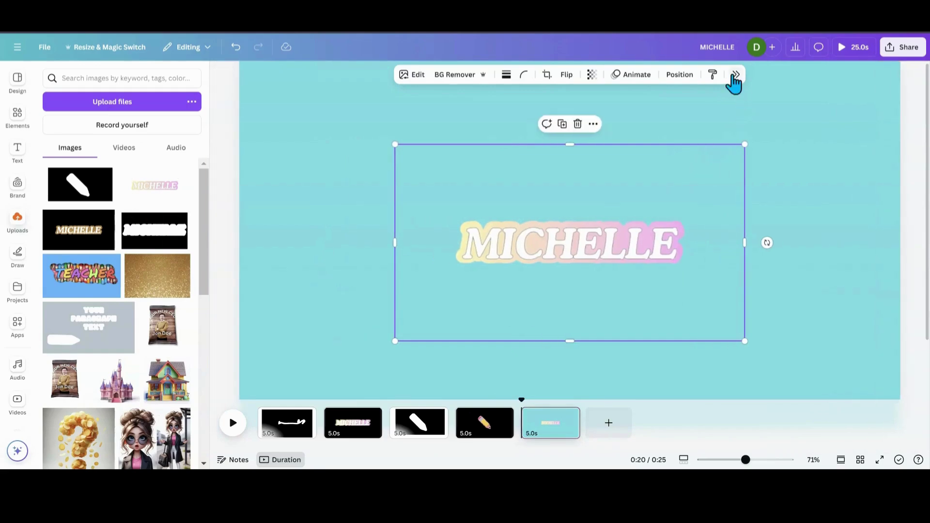
{"action": "left_click", "coordinate": [735, 75]}
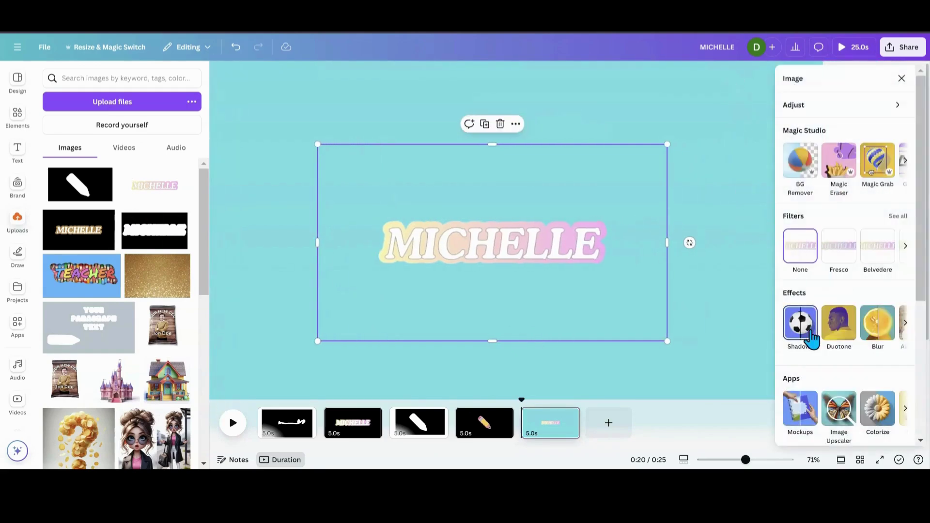
{"action": "left_click", "coordinate": [808, 331]}
{"action": "left_click", "coordinate": [850, 179]}
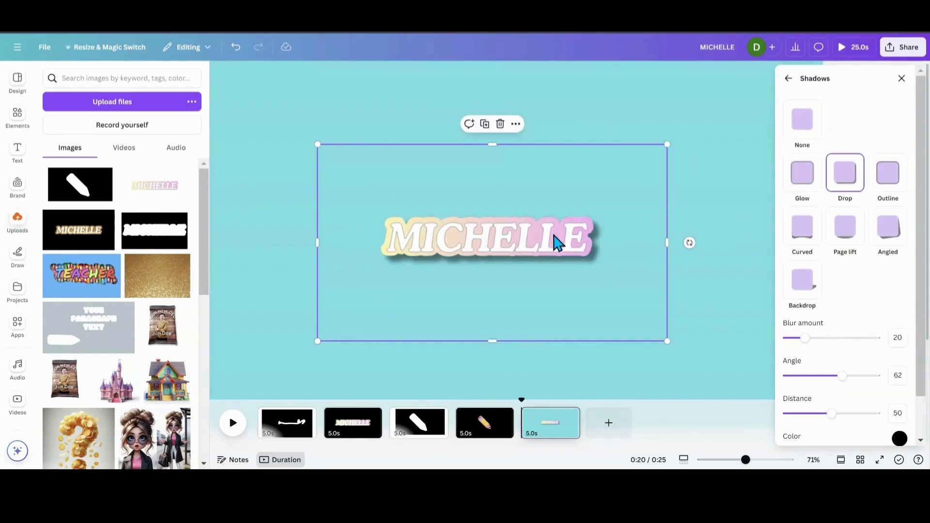
{"action": "left_click_drag", "start_coordinate": [556, 243], "coordinate": [537, 249]}
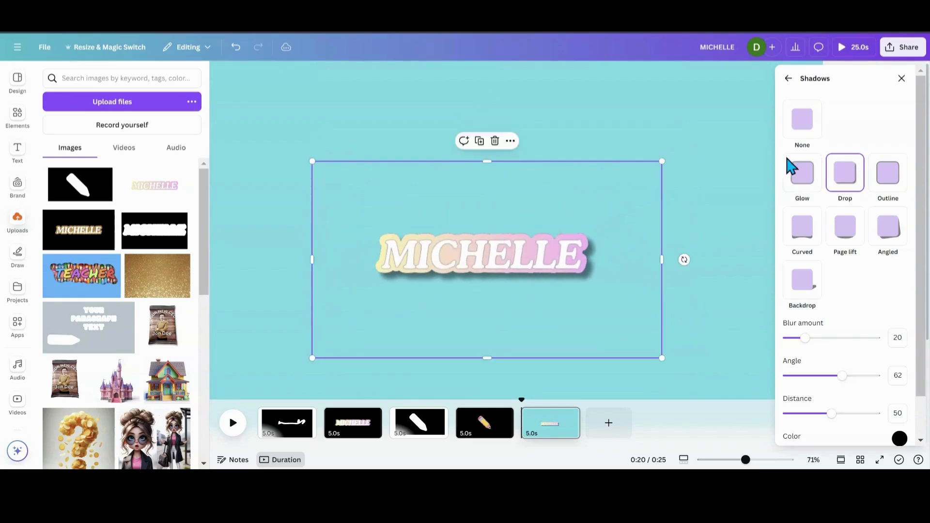
Switch the name title's shadow to Outline with color #FFF5F5 and size 35, and reposition the title on the page.
{"action": "left_click", "coordinate": [886, 181]}
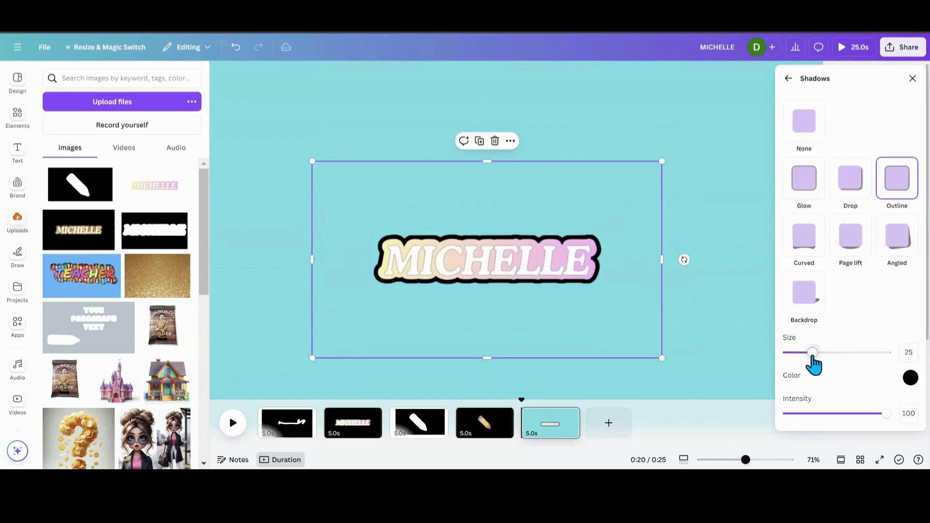
{"action": "left_click_drag", "start_coordinate": [813, 352], "coordinate": [896, 353]}
{"action": "left_click", "coordinate": [910, 378]}
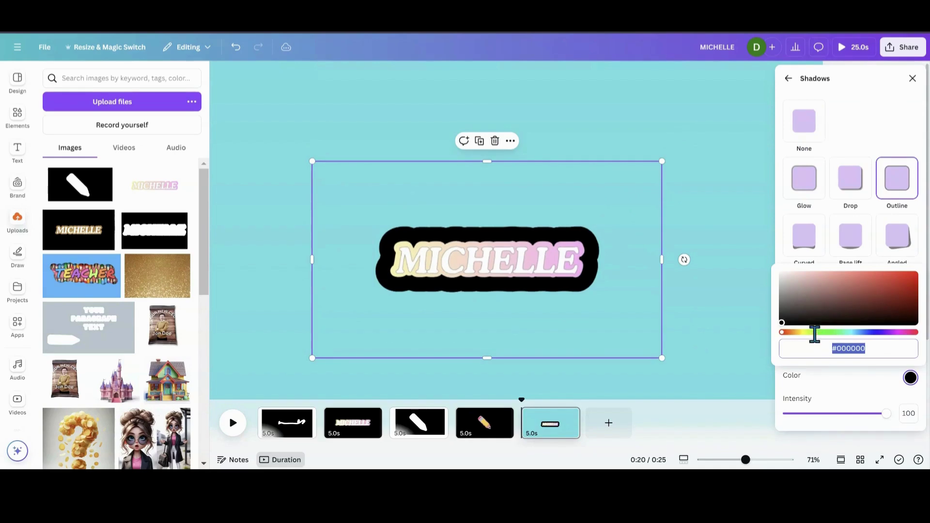
{"action": "left_click_drag", "start_coordinate": [783, 323], "coordinate": [788, 277]}
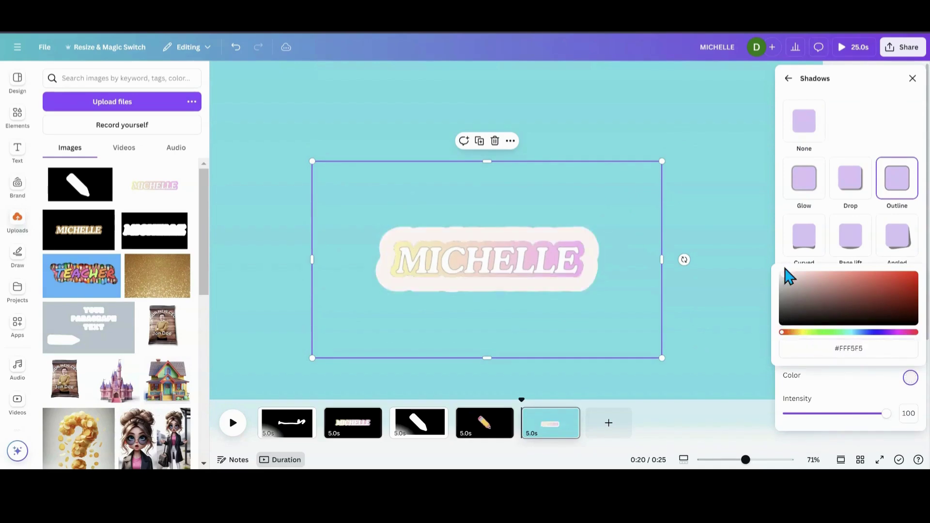
{"action": "left_click", "coordinate": [846, 383]}
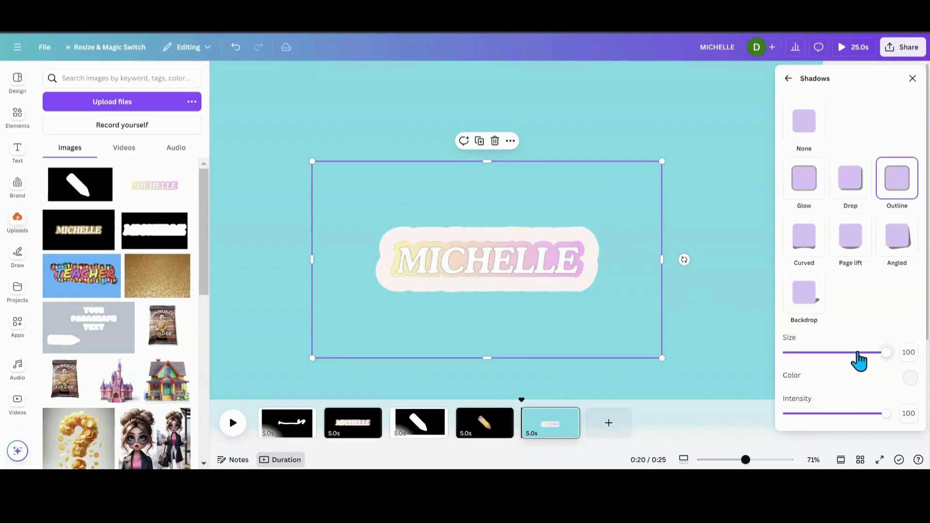
{"action": "left_click_drag", "start_coordinate": [886, 352], "coordinate": [822, 353]}
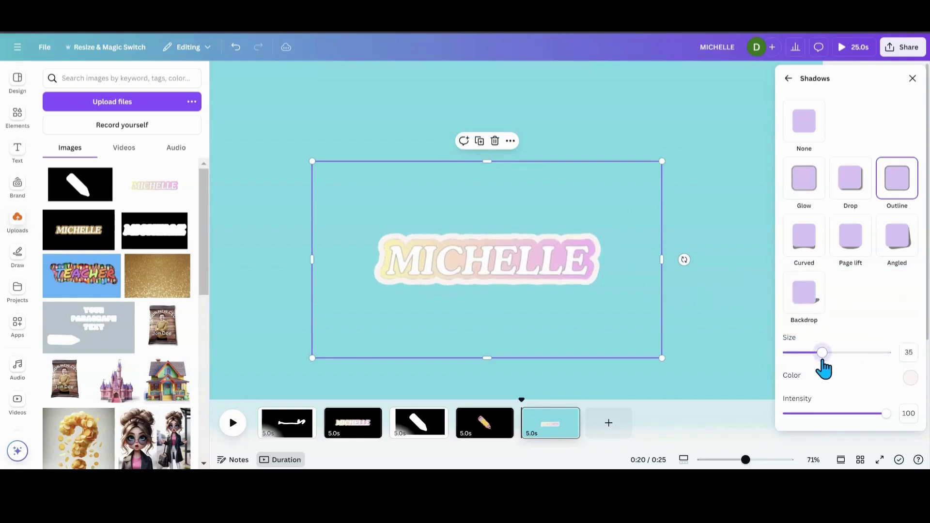
{"action": "left_click", "coordinate": [644, 339]}
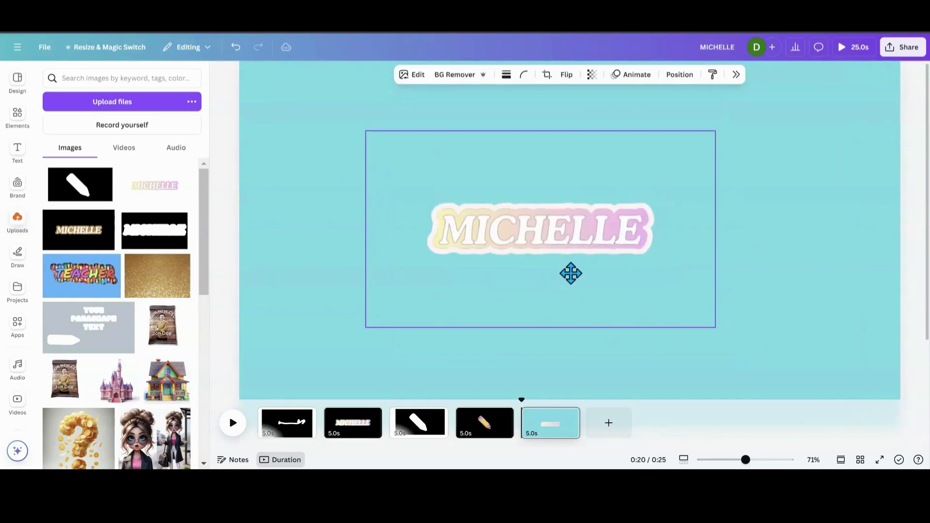